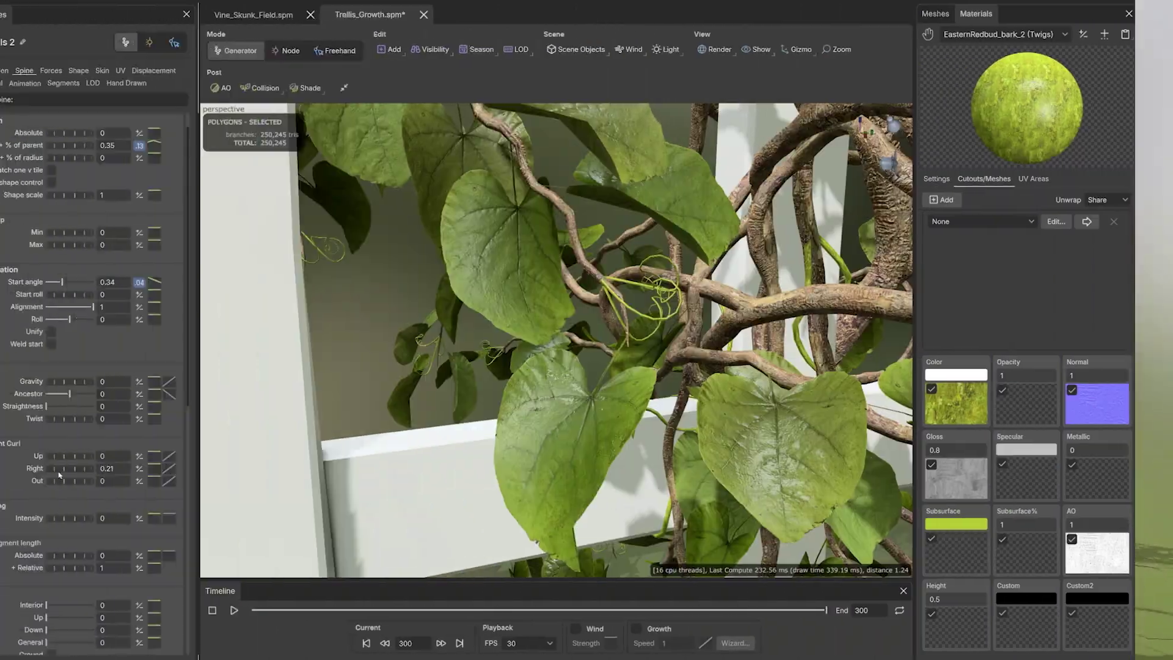
# Adjust the Right parent curl of the selected vine generator on the trellis model
pyautogui.moveTo(58, 474); pyautogui.dragTo(94, 476)
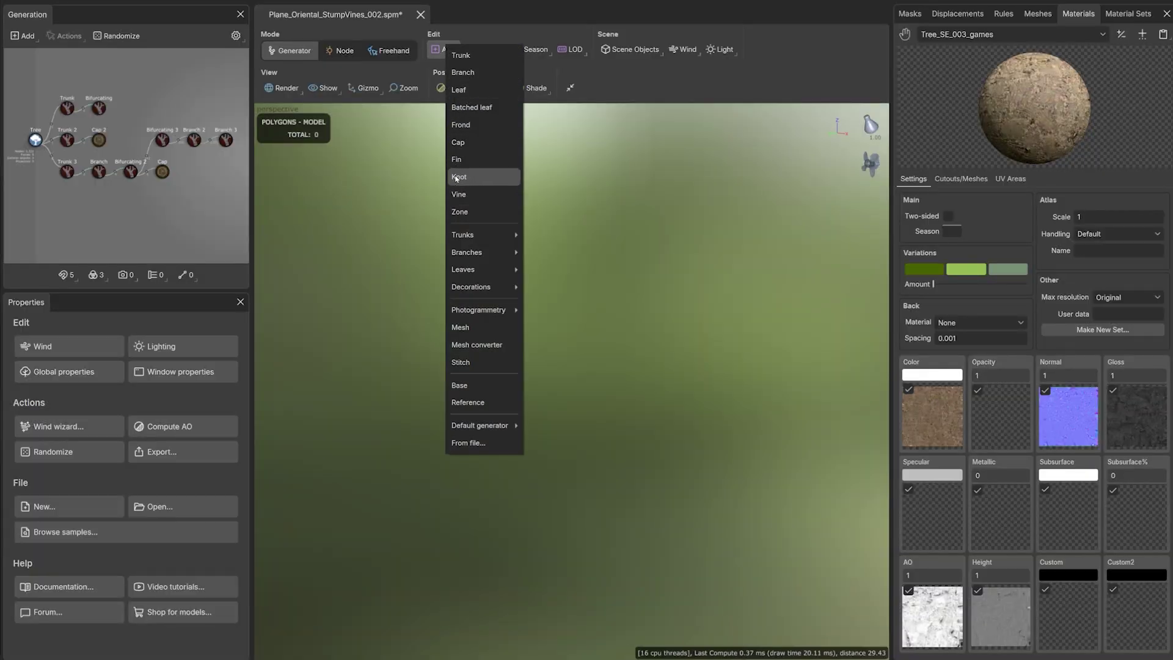
# Add a Vine generator to the tree root and unpin its start and end in the droop settings
pyautogui.click(452, 198)
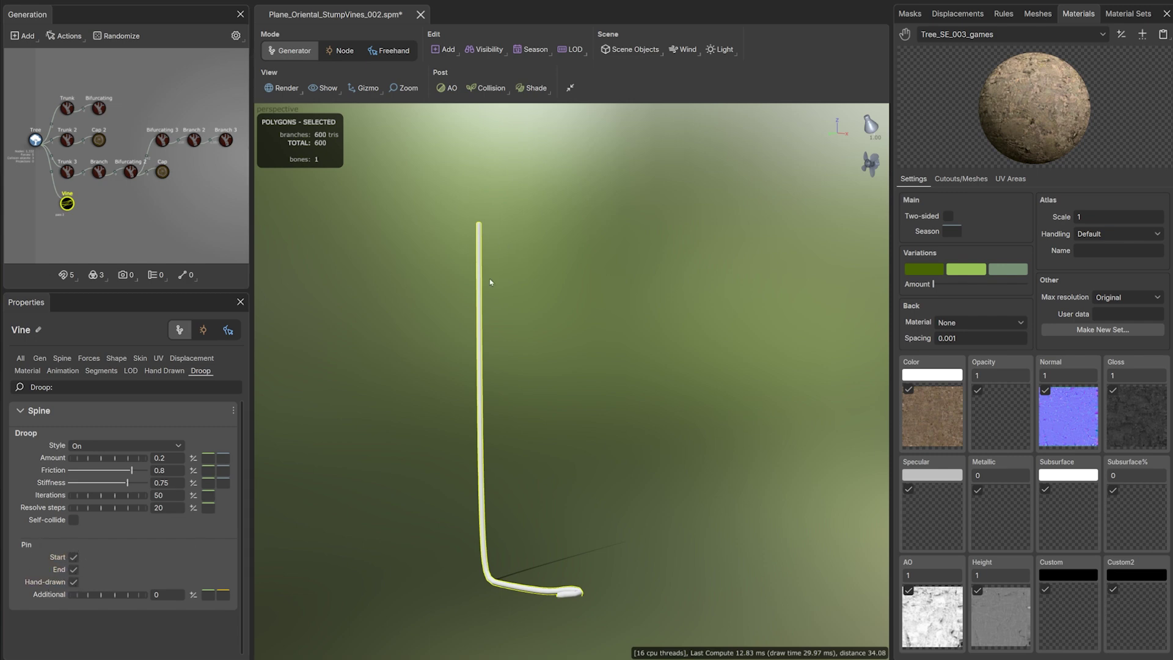
pyautogui.click(74, 557)
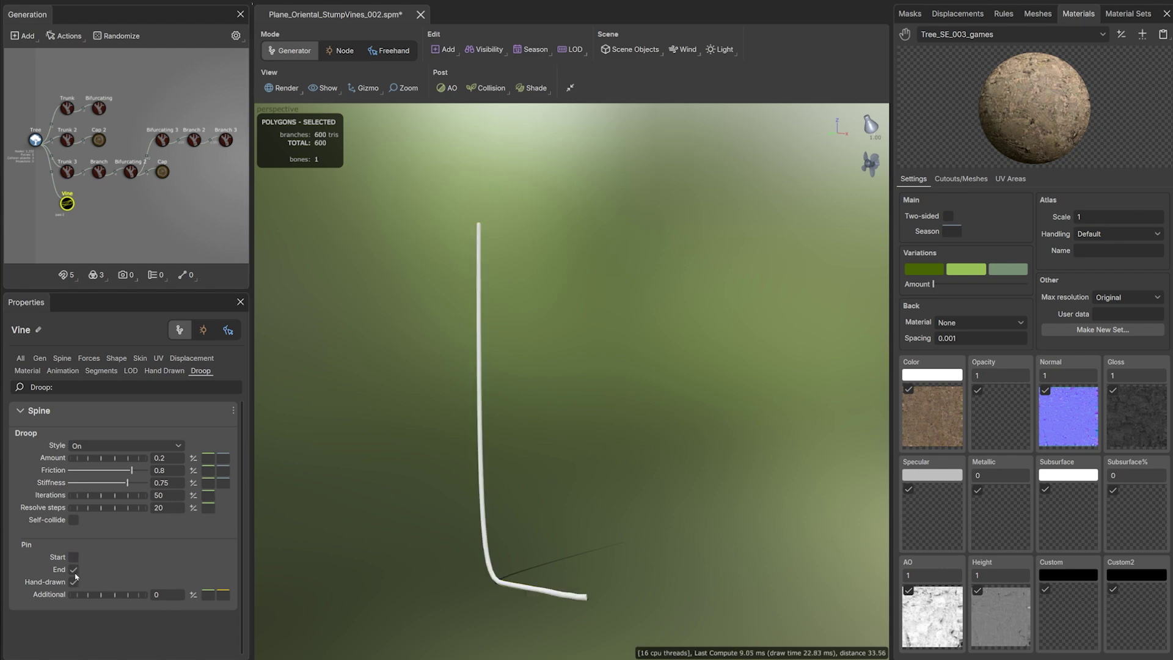
pyautogui.click(73, 570)
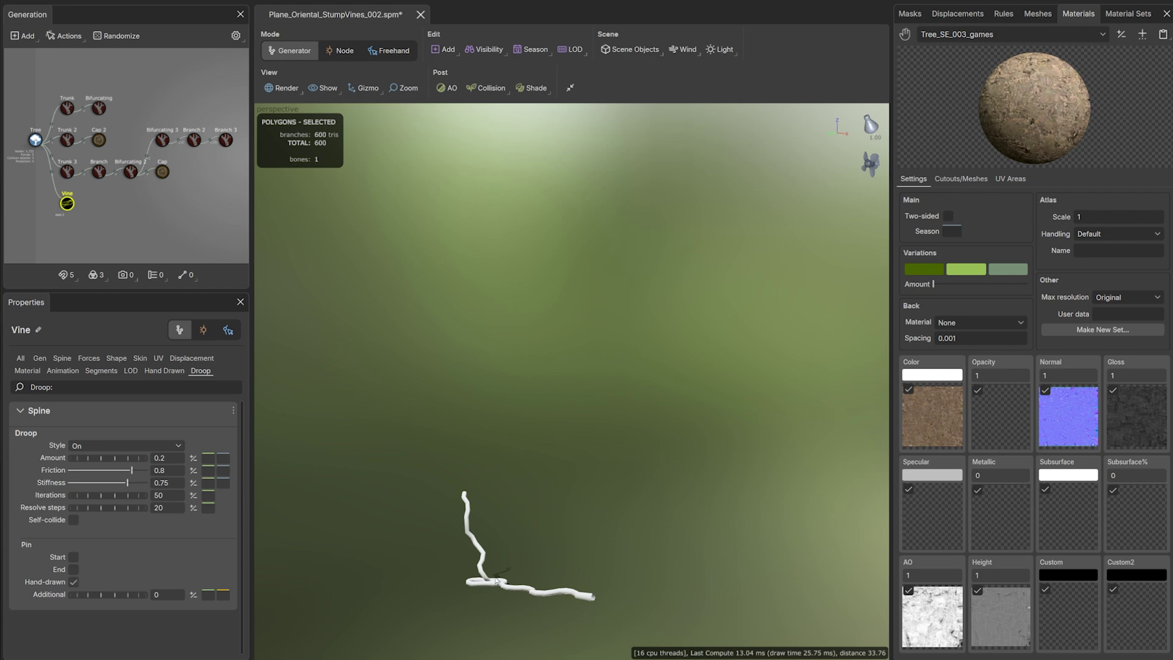
# Set the vine's droop friction to 0 and stiffness to 0.915, and delete this test vine
pyautogui.moveTo(498, 581); pyautogui.dragTo(459, 582)
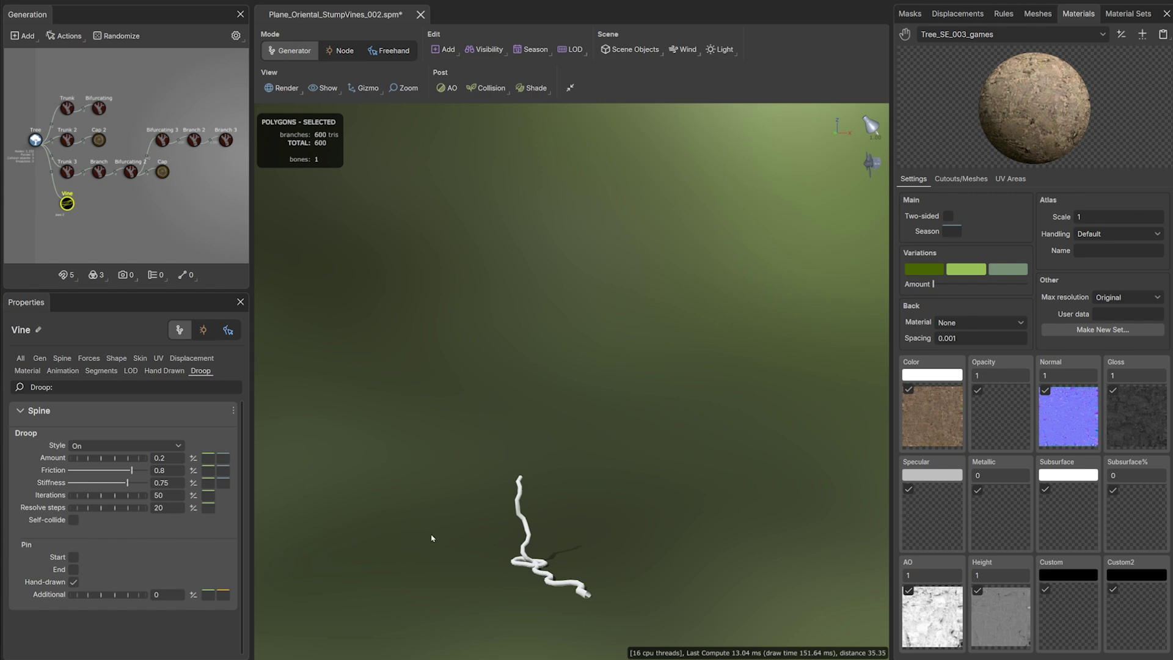
pyautogui.moveTo(432, 537); pyautogui.dragTo(507, 553)
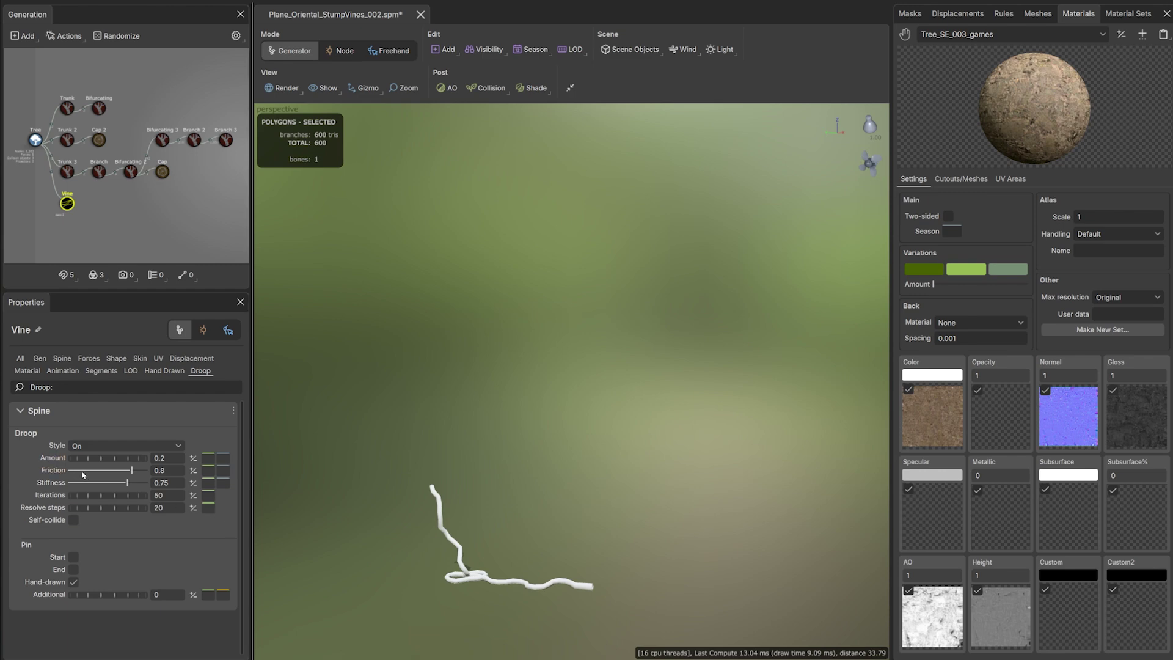
pyautogui.moveTo(130, 469)
pyautogui.mouseDown()
pyautogui.moveTo(68, 476)
pyautogui.moveTo(116, 484)
pyautogui.moveTo(64, 486)
pyautogui.moveTo(141, 483)
pyautogui.mouseUp()
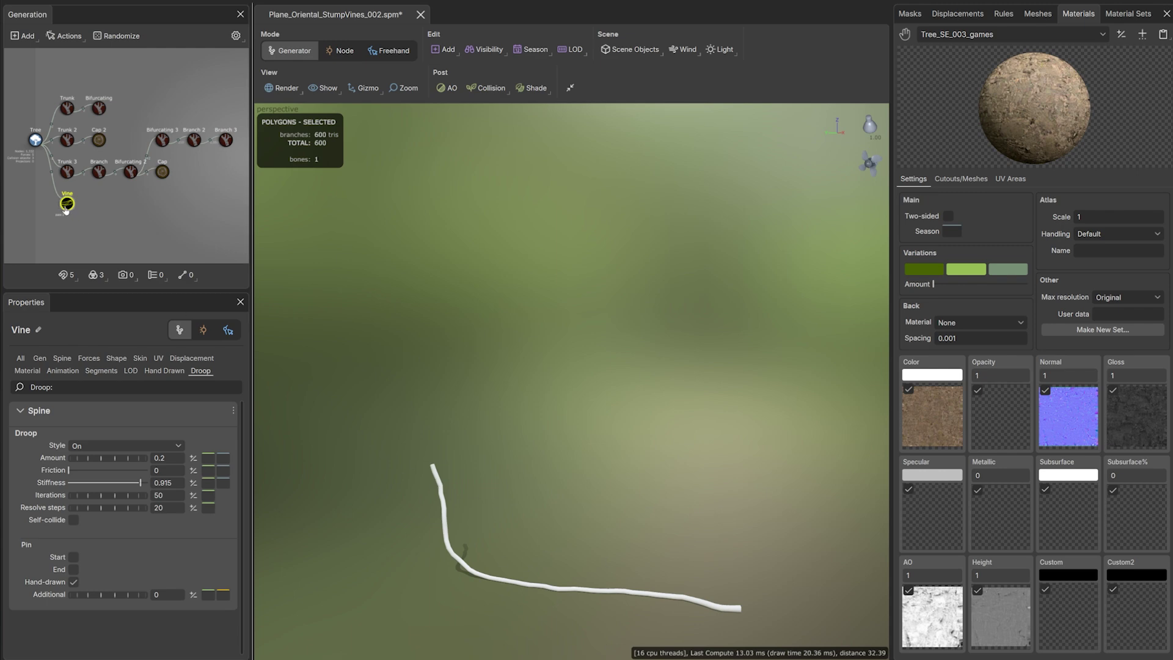
pyautogui.press('Delete')
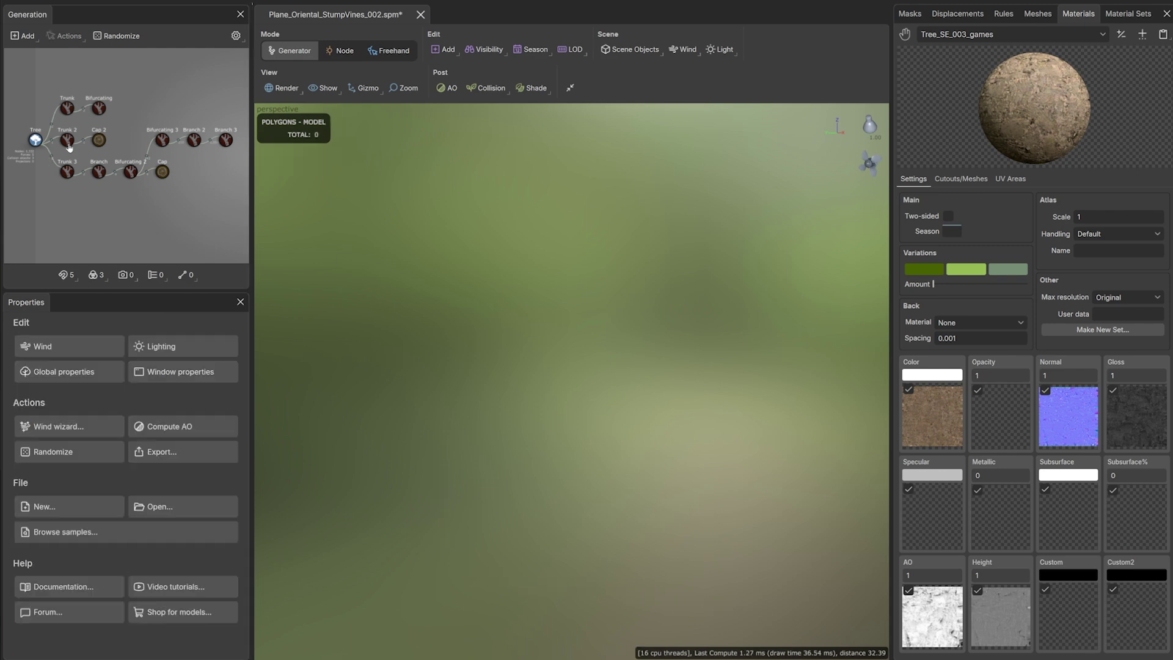
# Select all the trunk, bifurcating, branch and cap generators and unhide them in the viewport
pyautogui.moveTo(49, 75); pyautogui.dragTo(234, 223)
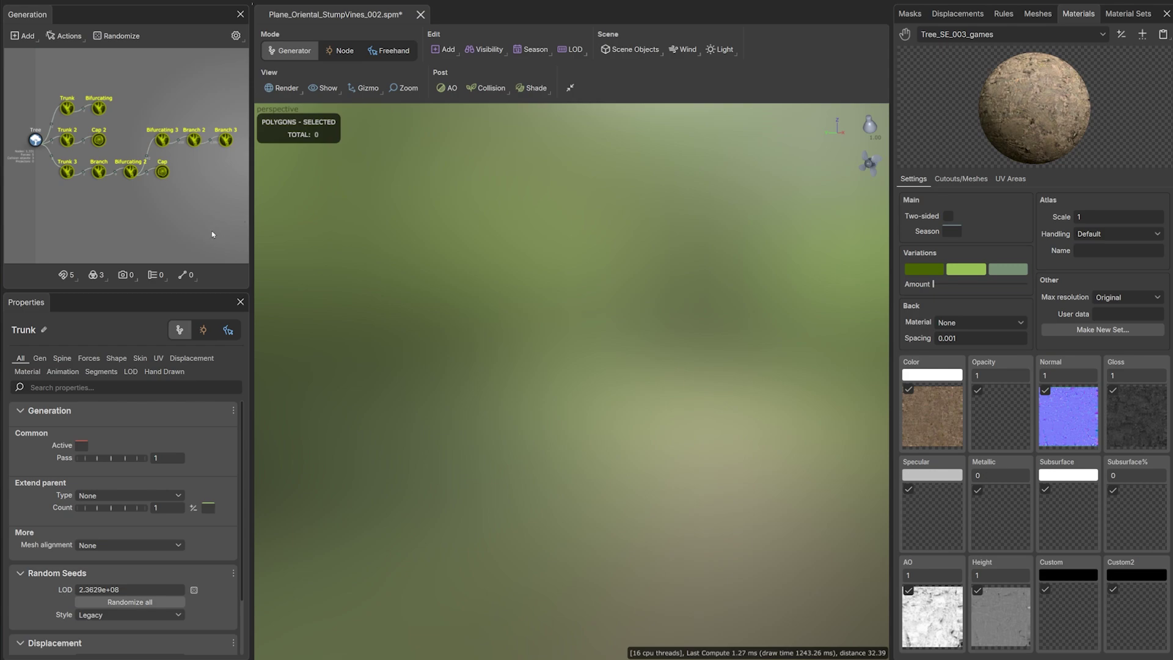
pyautogui.moveTo(326, 272); pyautogui.dragTo(576, 449)
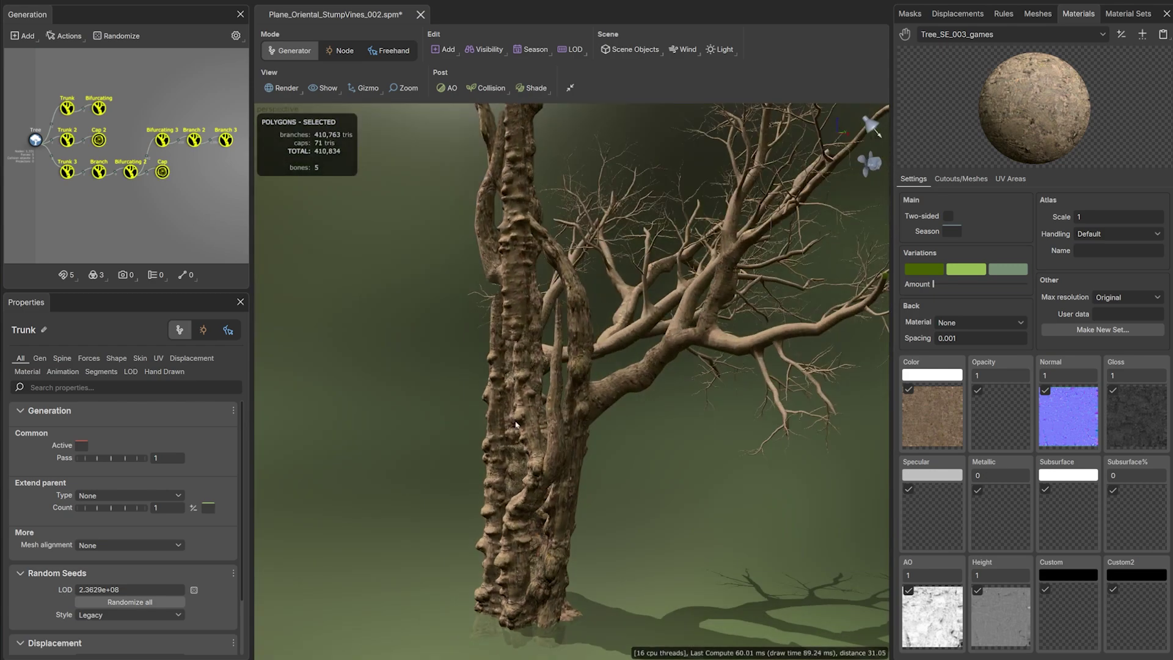
# Add a Vine generator to the large side branch growing from the third trunk
pyautogui.scroll(1, 577, 452)
pyautogui.moveTo(576, 453); pyautogui.dragTo(533, 444, button='middle')
pyautogui.moveTo(533, 445); pyautogui.dragTo(570, 331)
pyautogui.click(536, 291)
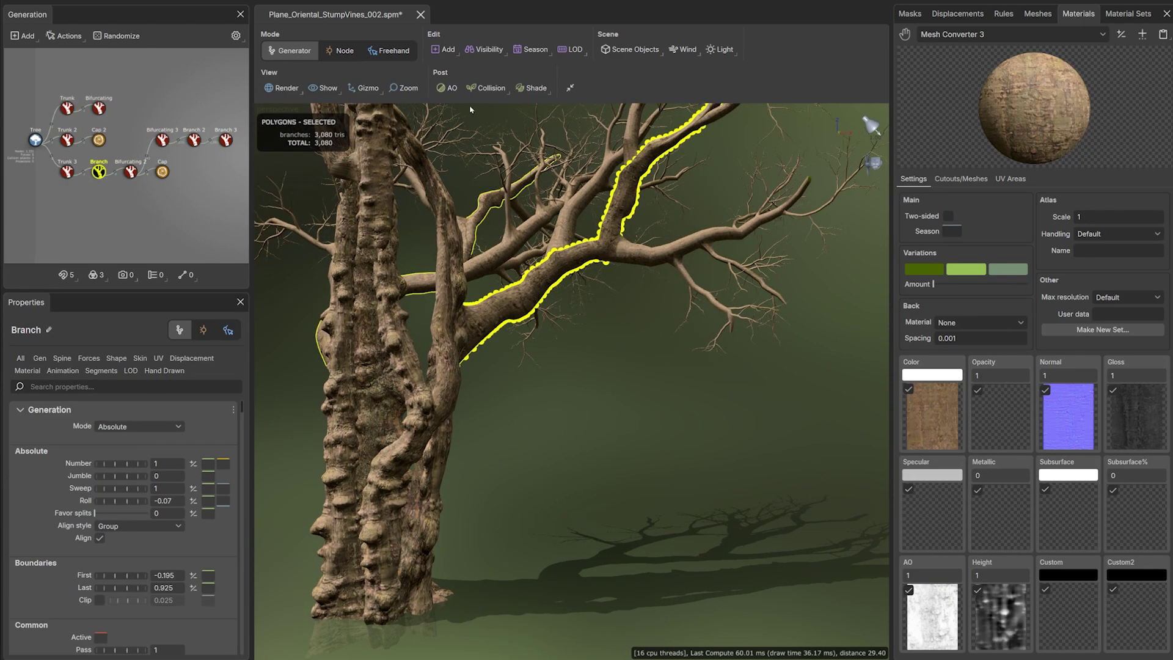
pyautogui.click(445, 50)
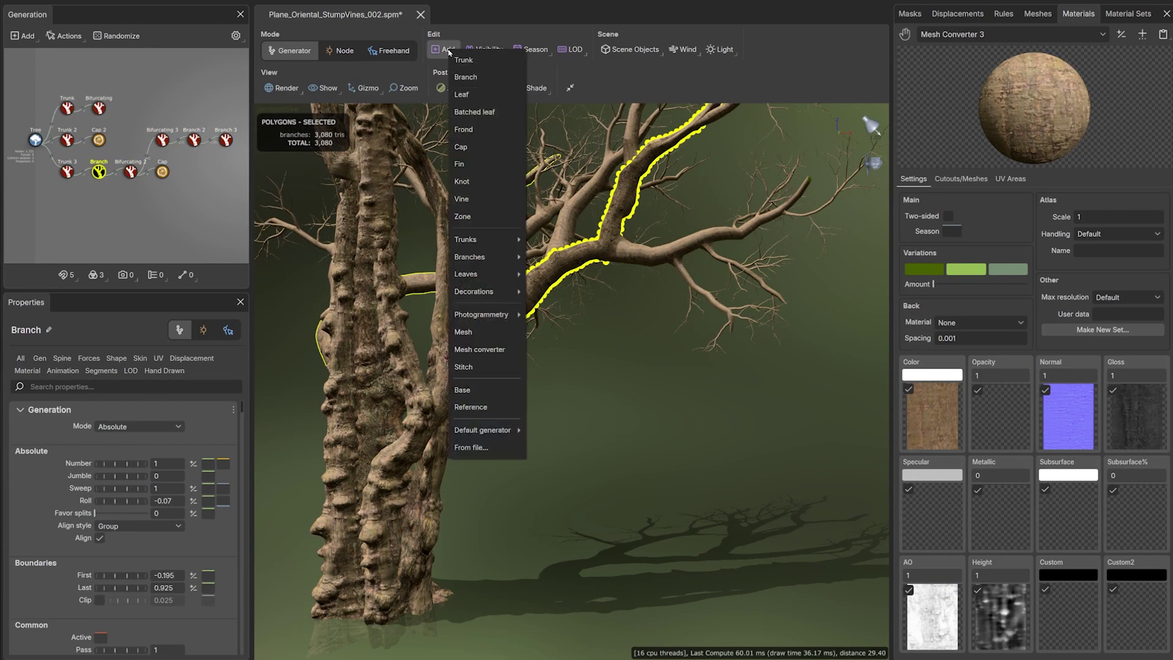
pyautogui.click(463, 199)
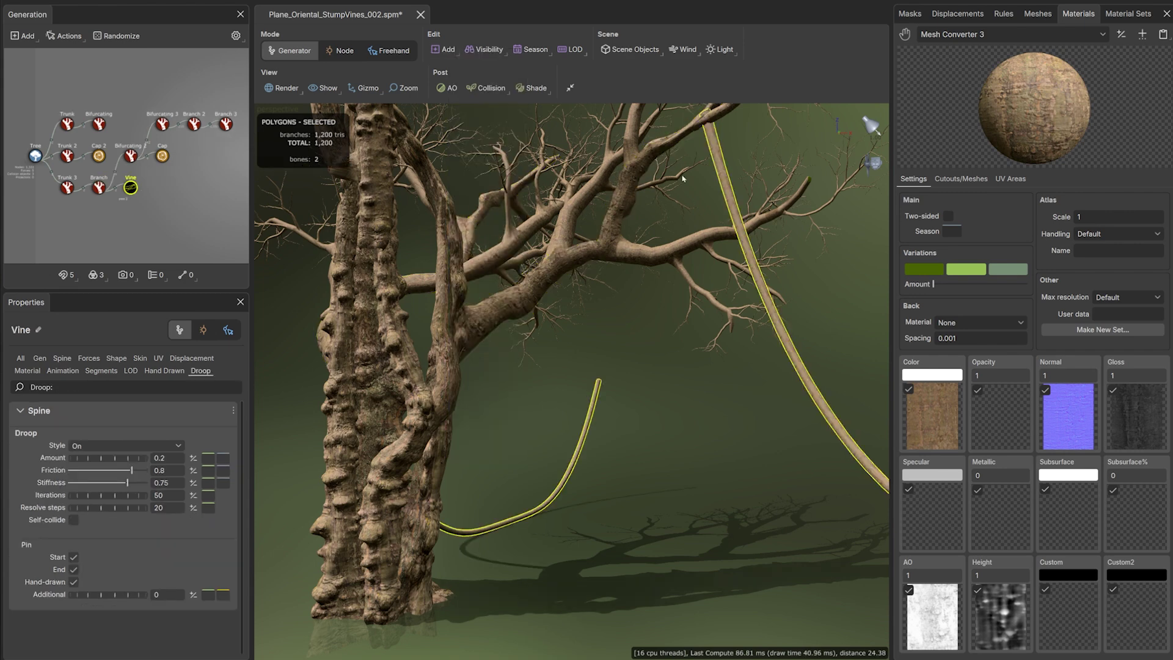
# Set the vine's absolute skin radius to 0.04
pyautogui.scroll(-2, 621, 352)
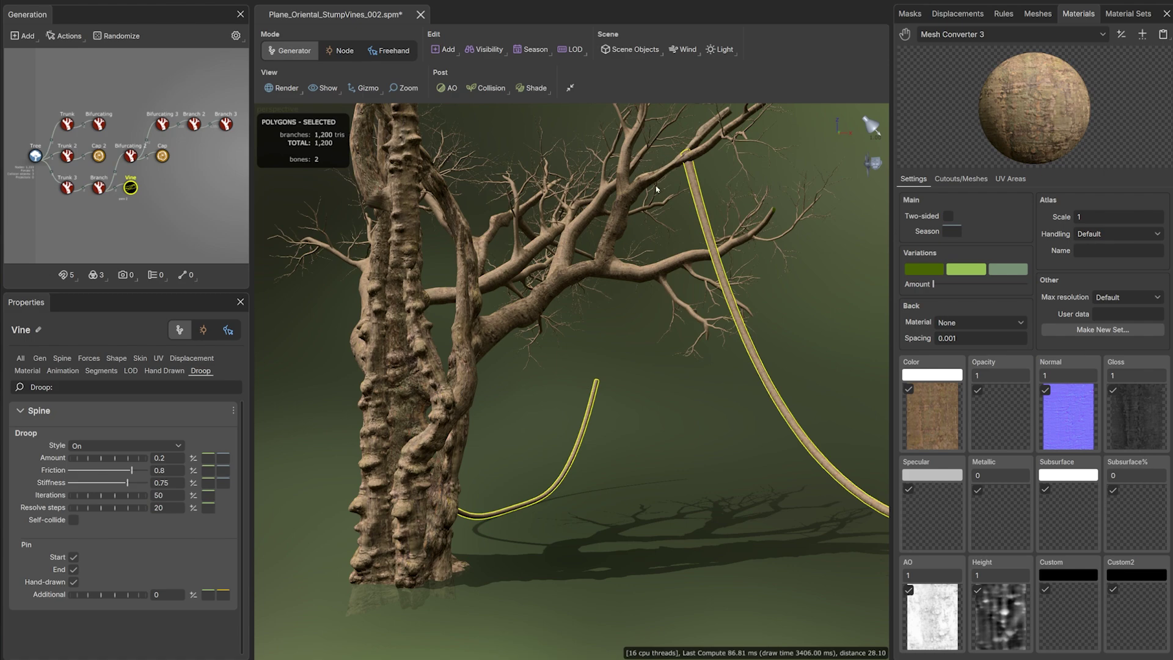
pyautogui.moveTo(599, 324)
pyautogui.mouseDown()
pyautogui.moveTo(498, 319)
pyautogui.moveTo(600, 322)
pyautogui.moveTo(606, 309)
pyautogui.mouseUp()
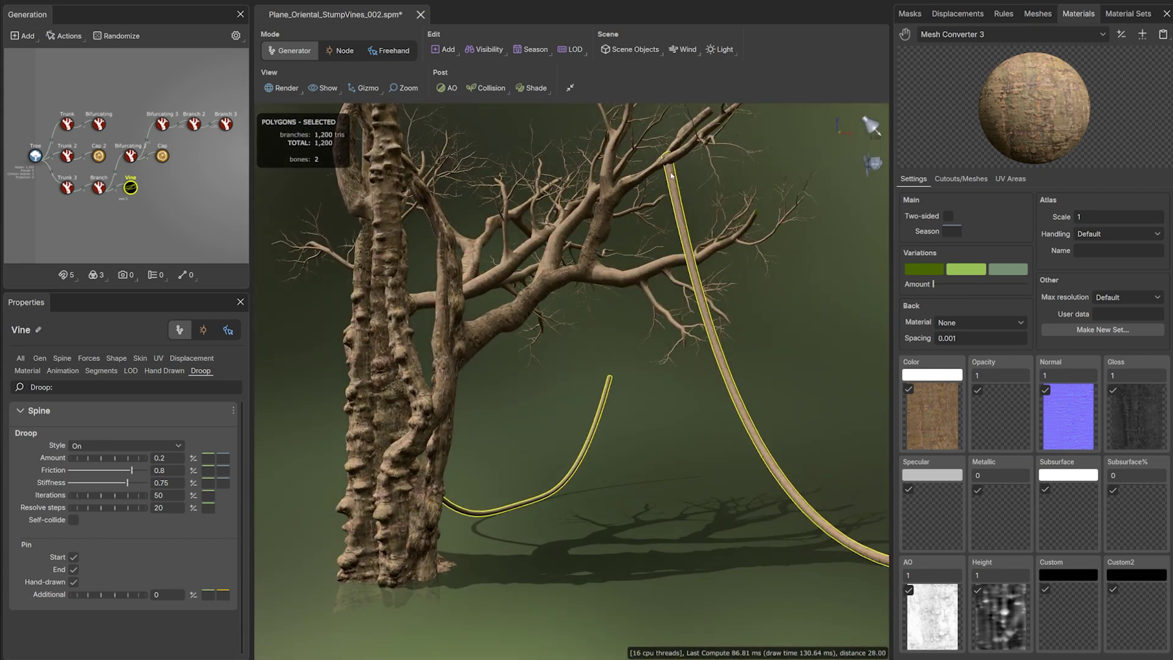
pyautogui.click(140, 359)
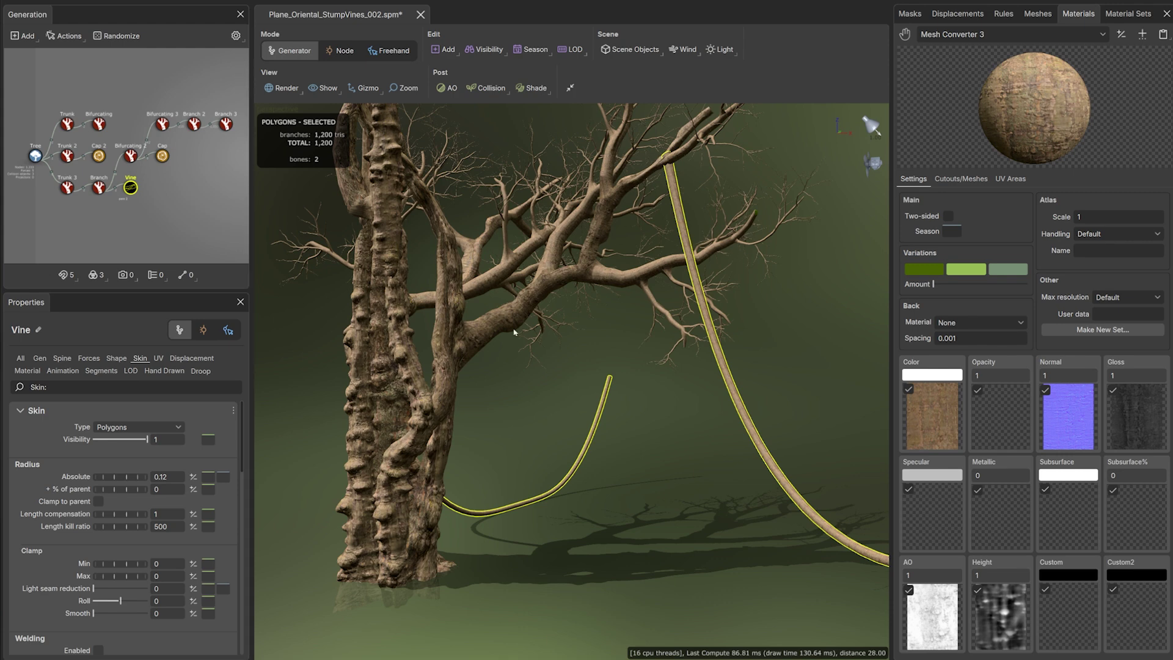
pyautogui.moveTo(131, 481); pyautogui.dragTo(126, 483)
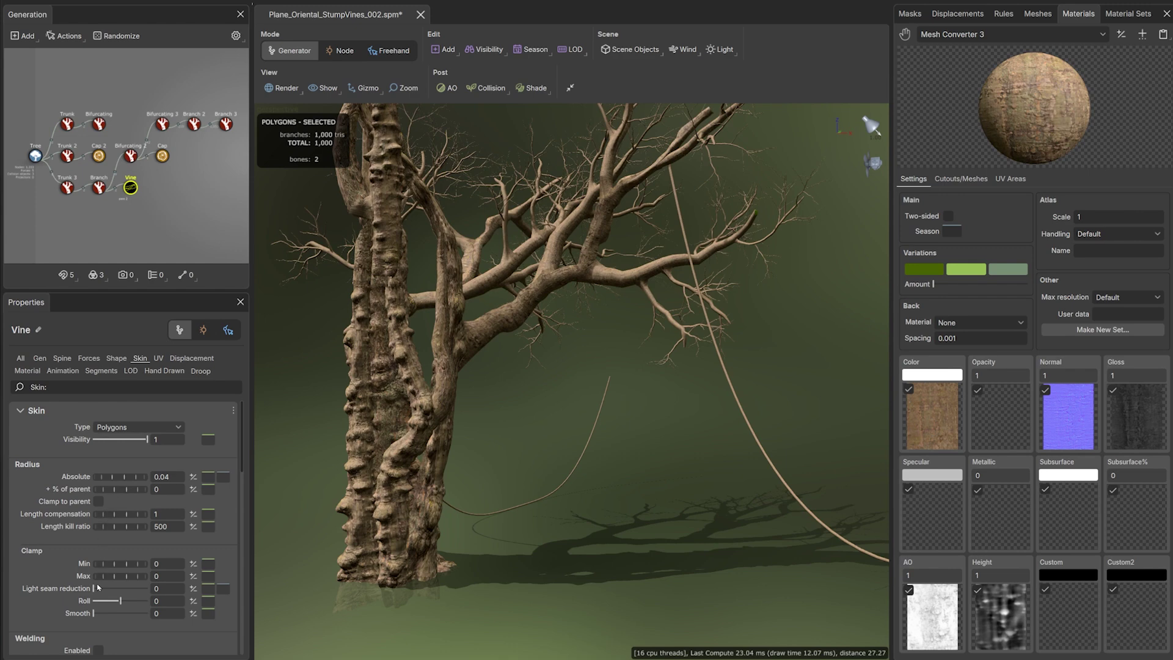
# Try welding on the vine where it joins the branch and turn the welding off again
pyautogui.scroll(-1, 98, 587)
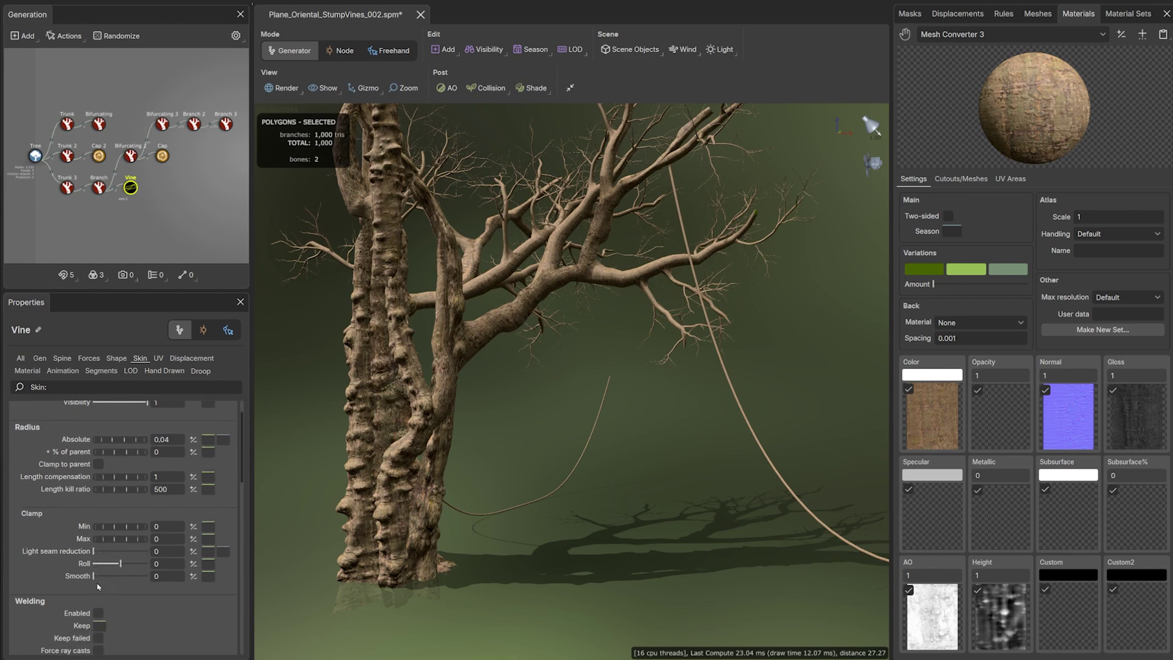
pyautogui.click(99, 614)
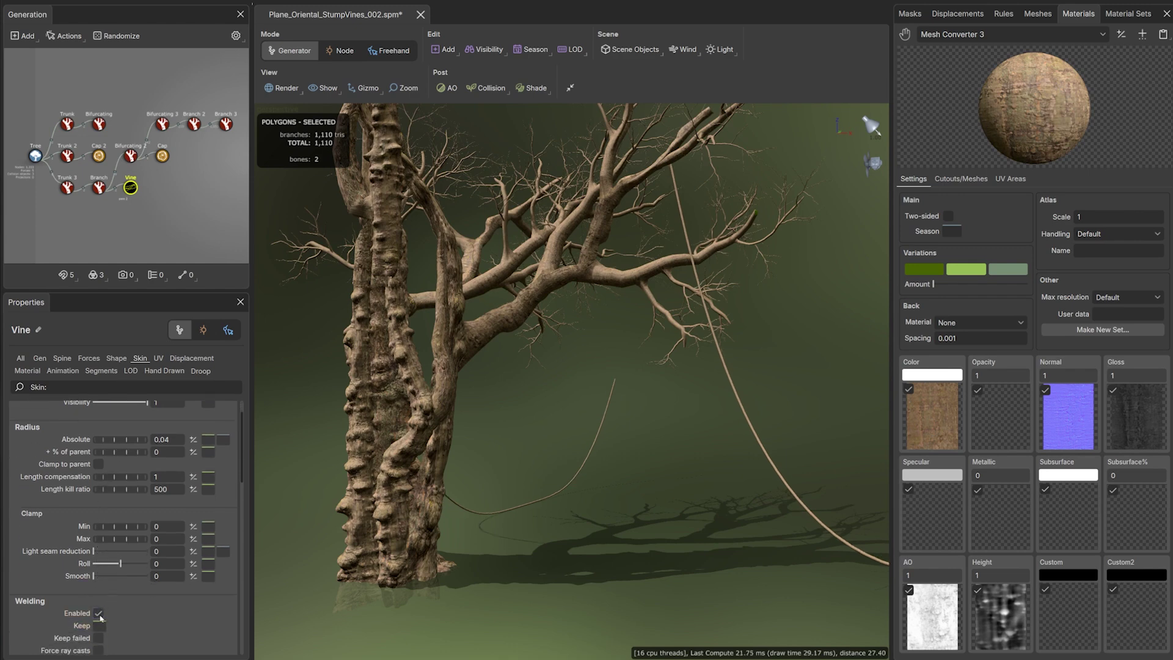
pyautogui.click(676, 178)
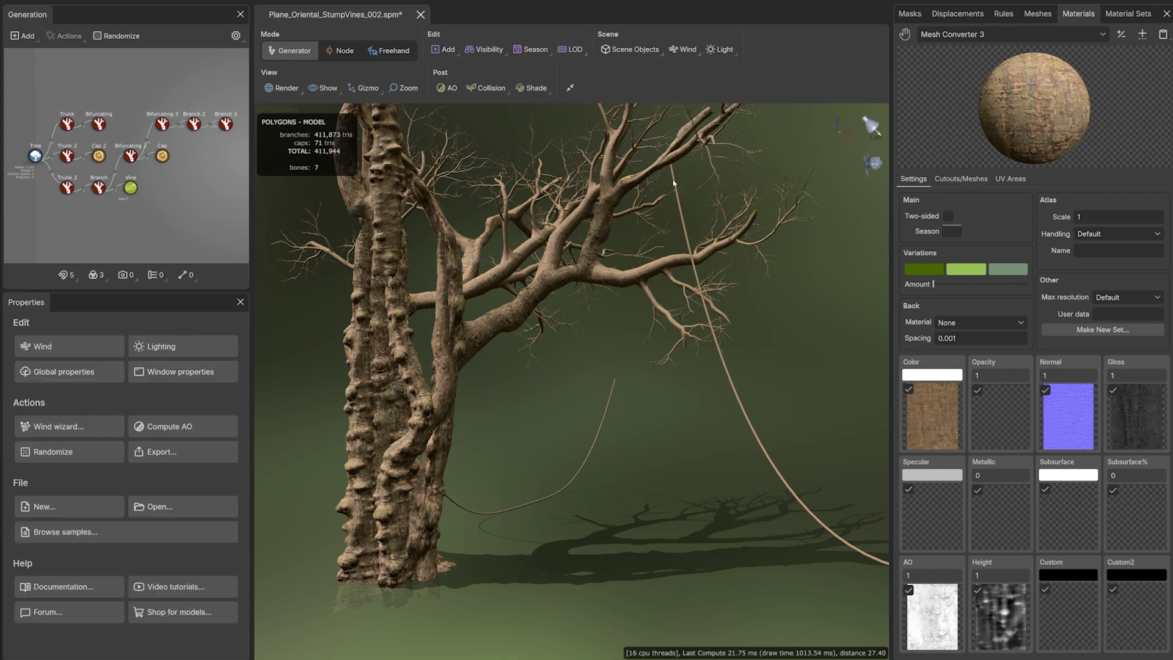
pyautogui.click(676, 183)
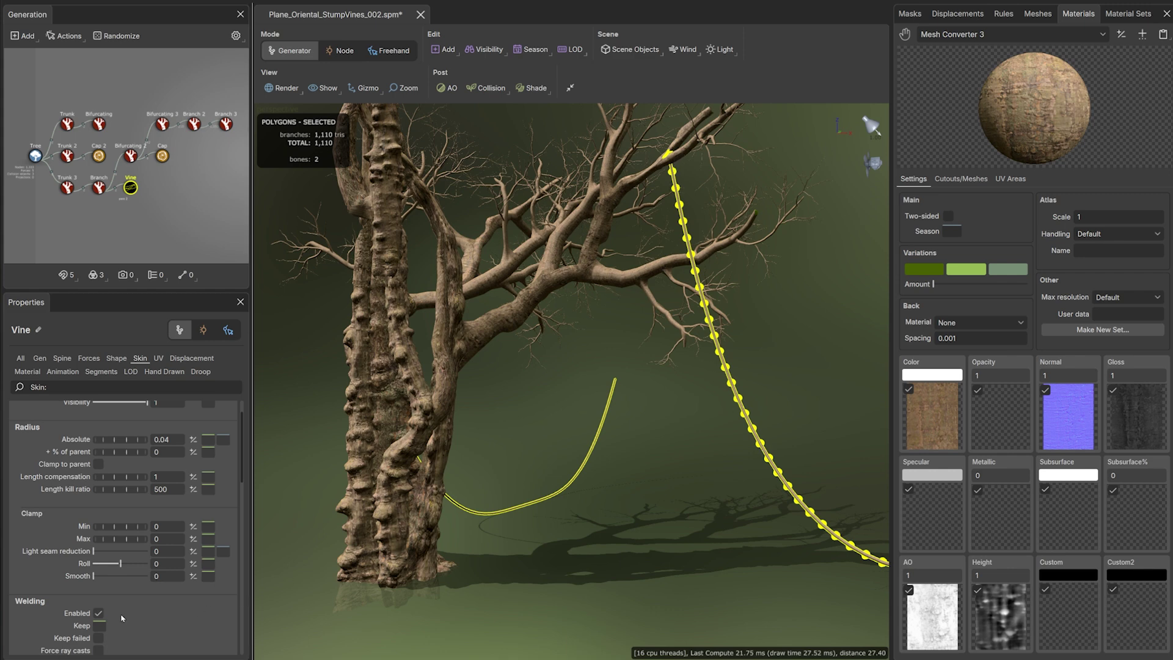
pyautogui.click(98, 613)
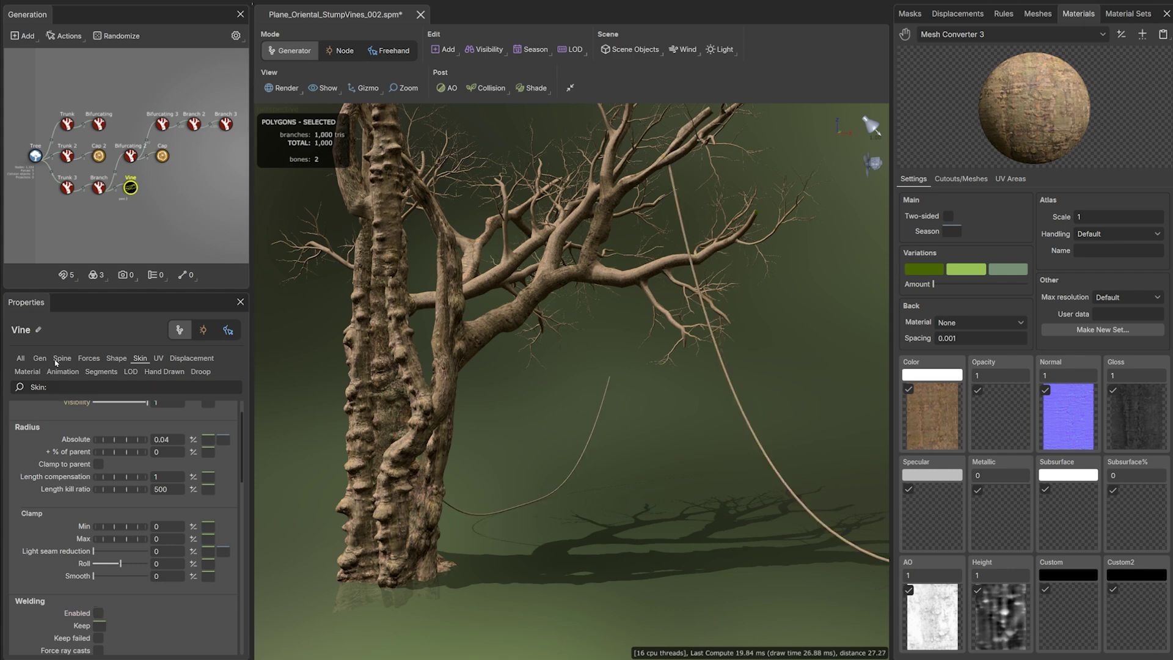
# Raise the vine's droop amount to 1.31
pyautogui.moveTo(493, 501); pyautogui.dragTo(498, 501)
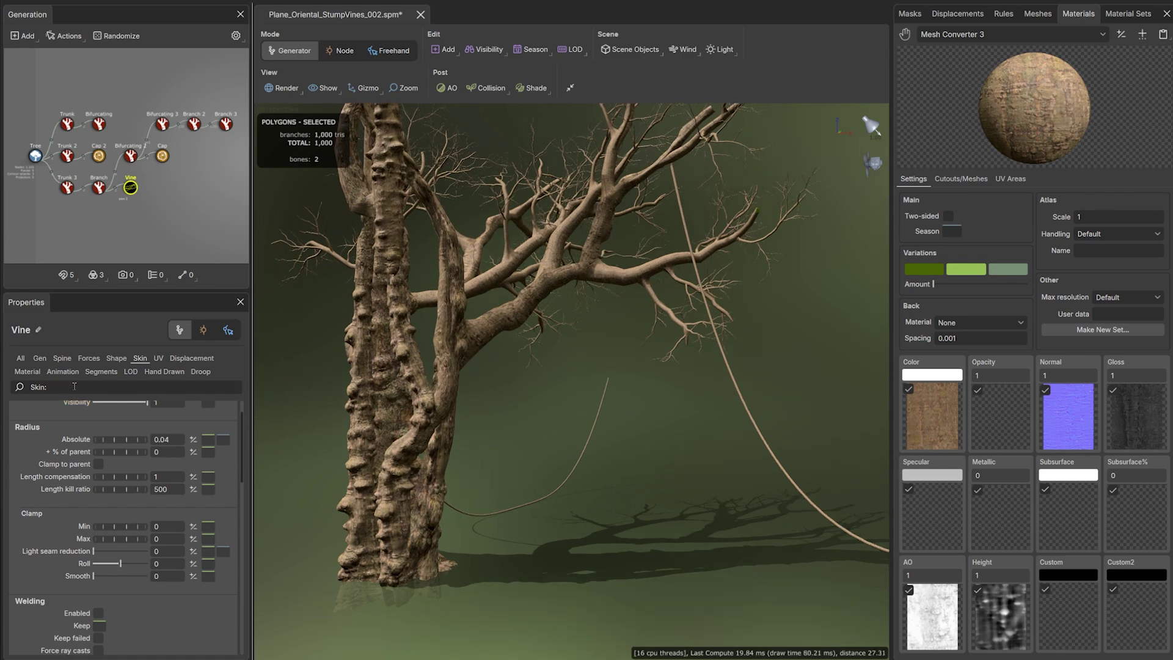
pyautogui.click(197, 372)
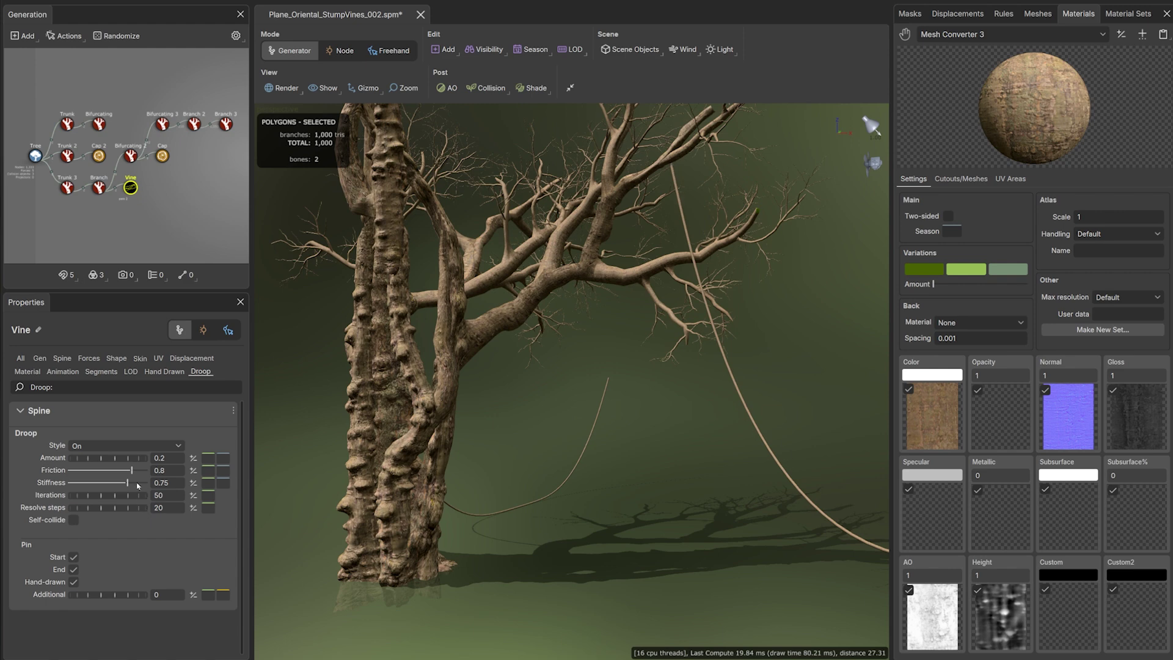
pyautogui.moveTo(98, 461); pyautogui.dragTo(185, 463)
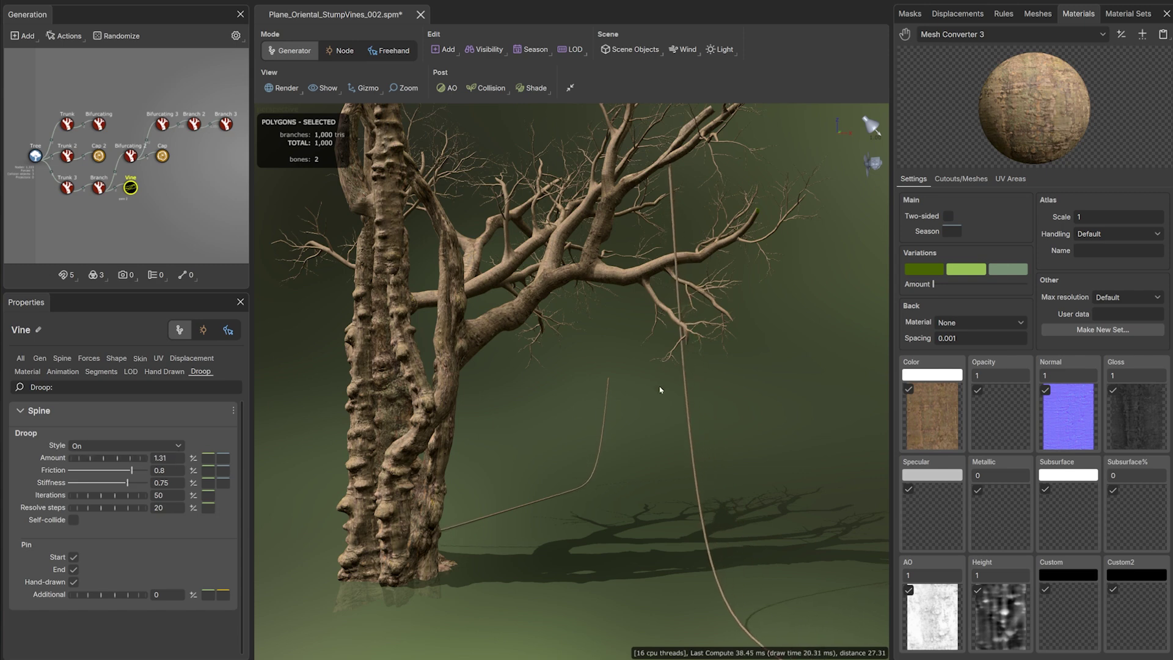
pyautogui.scroll(2, 687, 590)
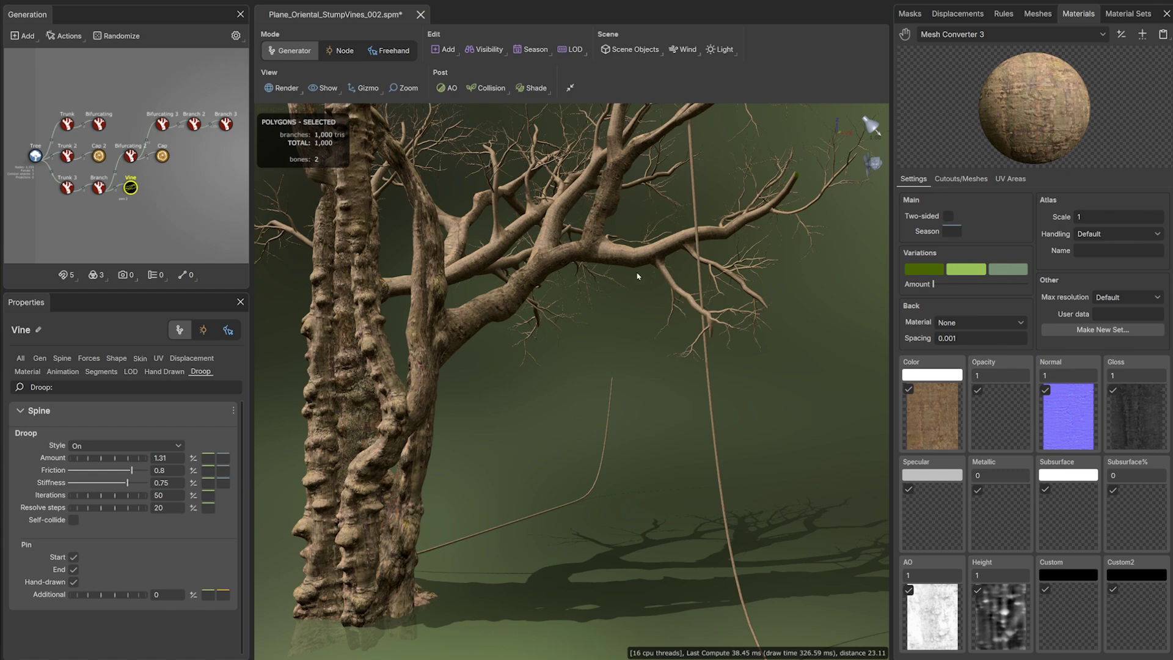
# Unpin the end of the vines in the droop settings so they fall to the ground
pyautogui.click(74, 570)
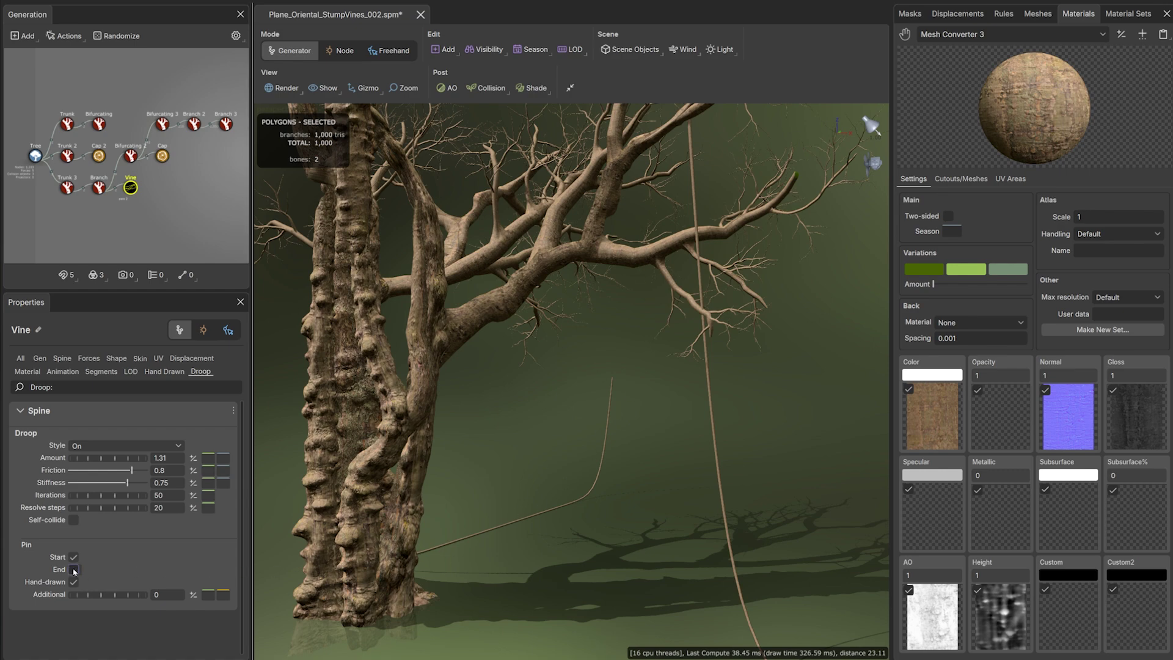
pyautogui.scroll(-5, 436, 517)
pyautogui.moveTo(440, 516); pyautogui.dragTo(530, 520)
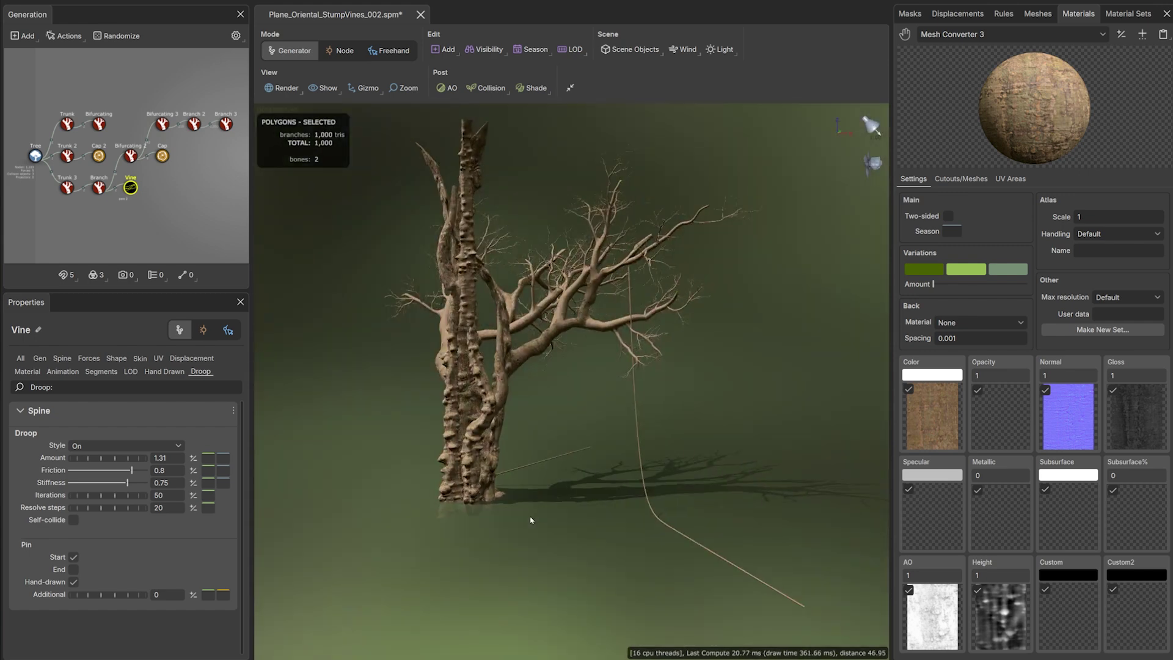
# Give the vine's Right parent curl a variance of 0.678 in the spine settings
pyautogui.click(643, 486)
pyautogui.click(643, 486)
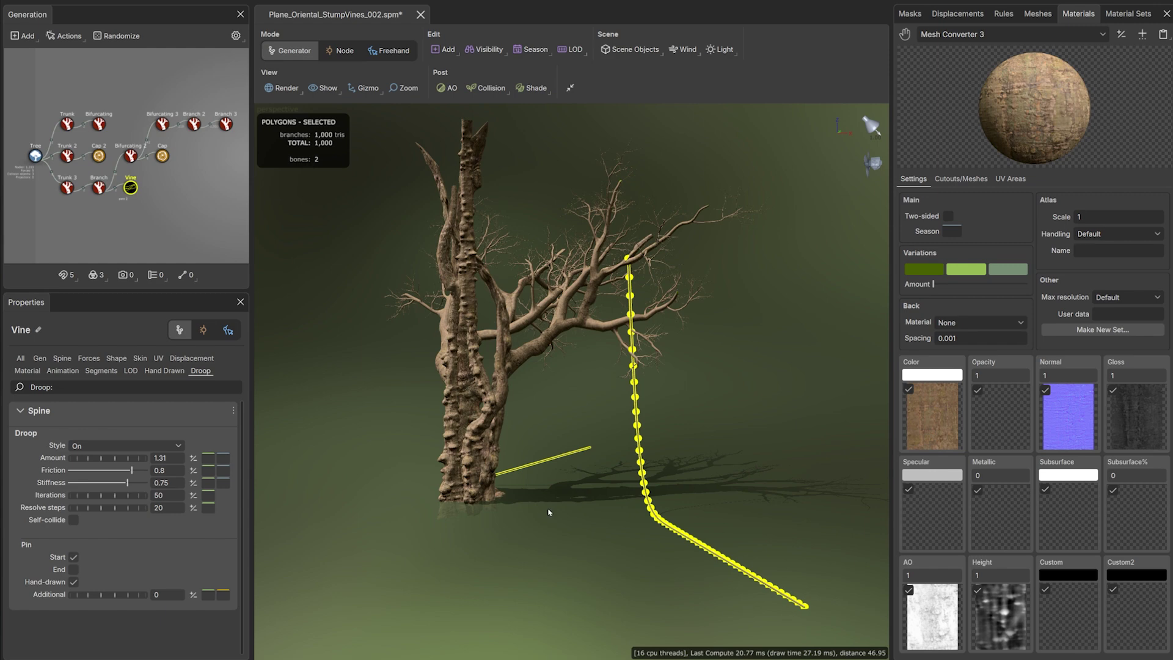
pyautogui.click(62, 358)
pyautogui.scroll(-5, 94, 546)
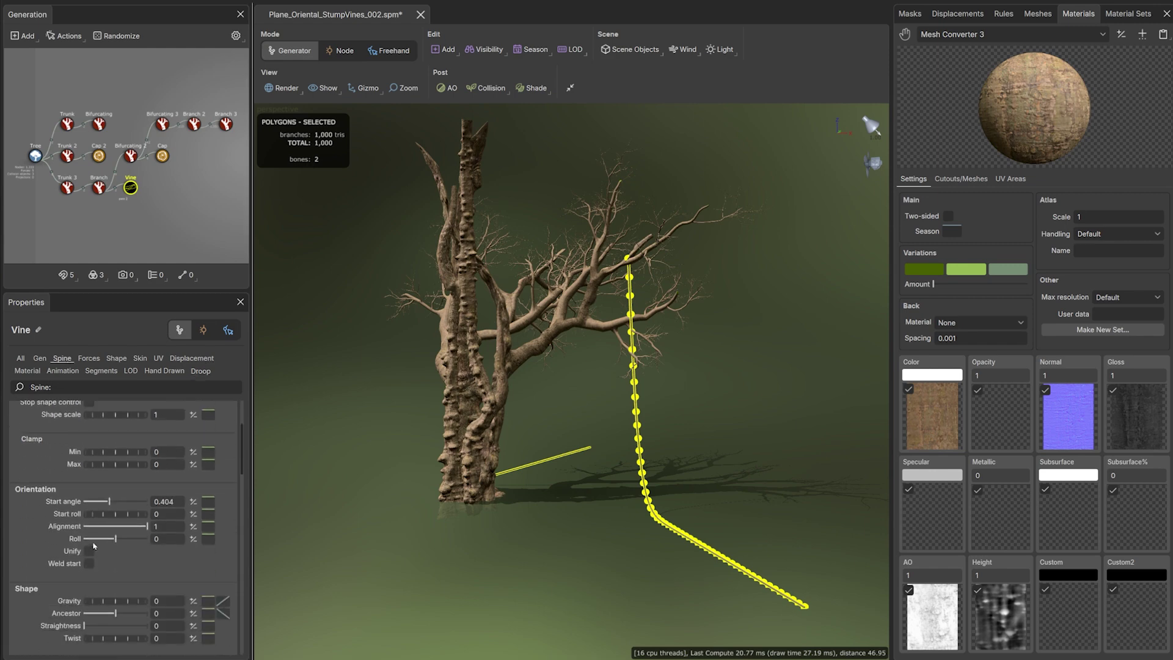
pyautogui.scroll(-2, 94, 546)
pyautogui.scroll(-6, 101, 644)
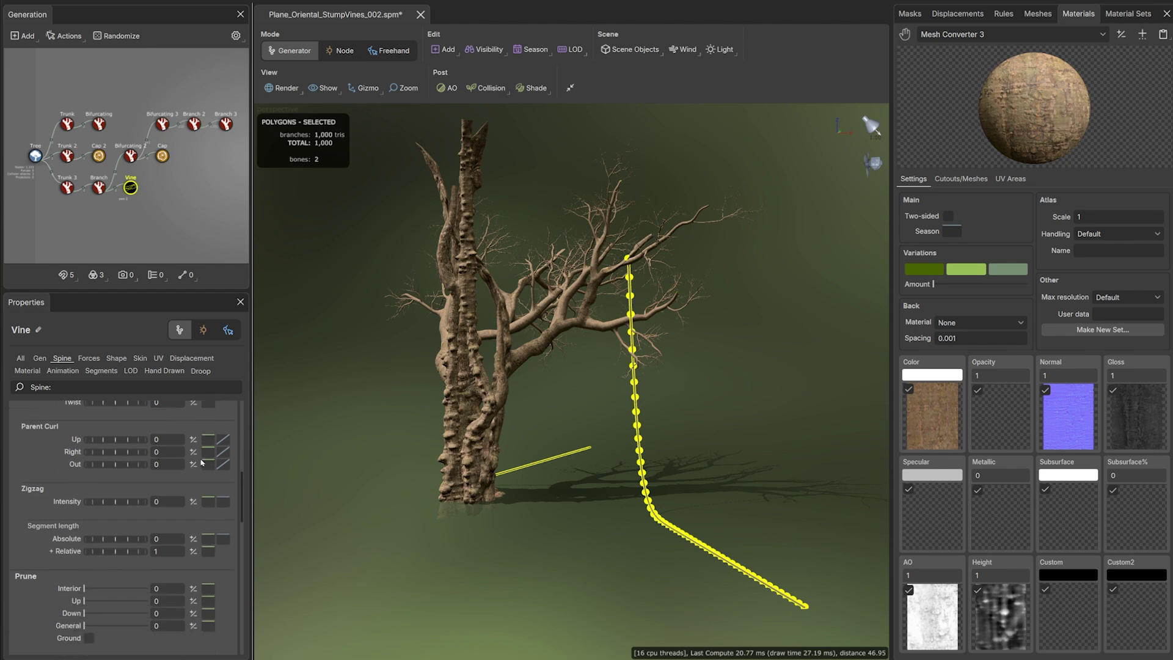
pyautogui.click(193, 452)
pyautogui.moveTo(265, 477); pyautogui.dragTo(685, 446)
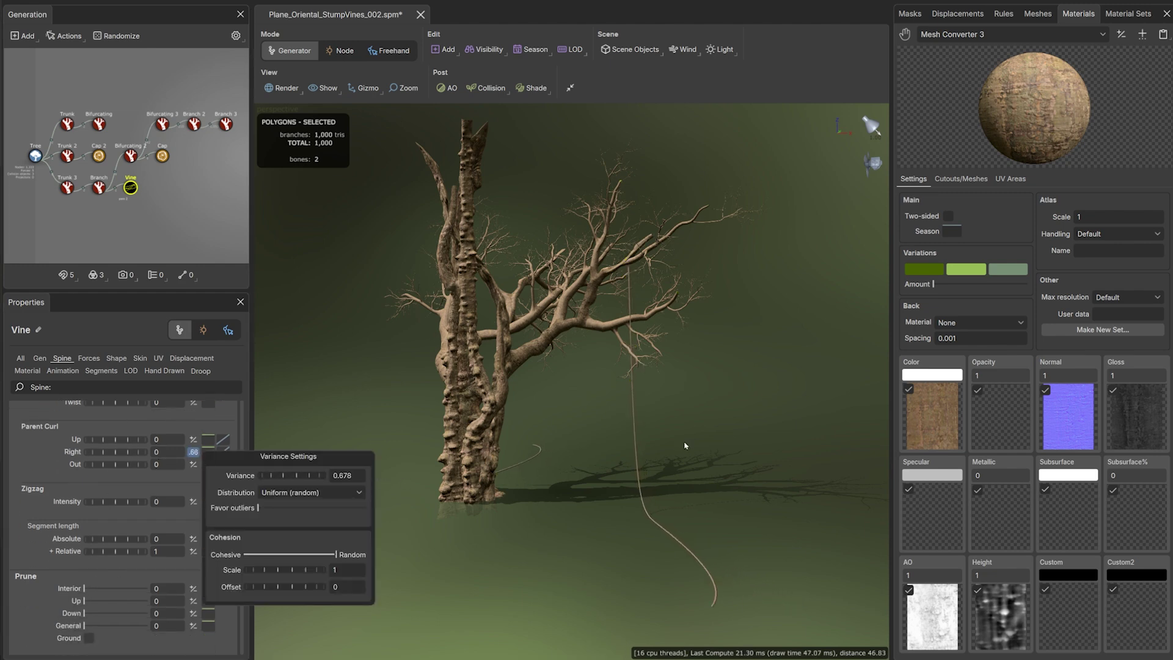
# Set the vine spine's early noise amount to 0.25 with a variance of 0.142
pyautogui.click(74, 569)
pyautogui.scroll(-8, 112, 532)
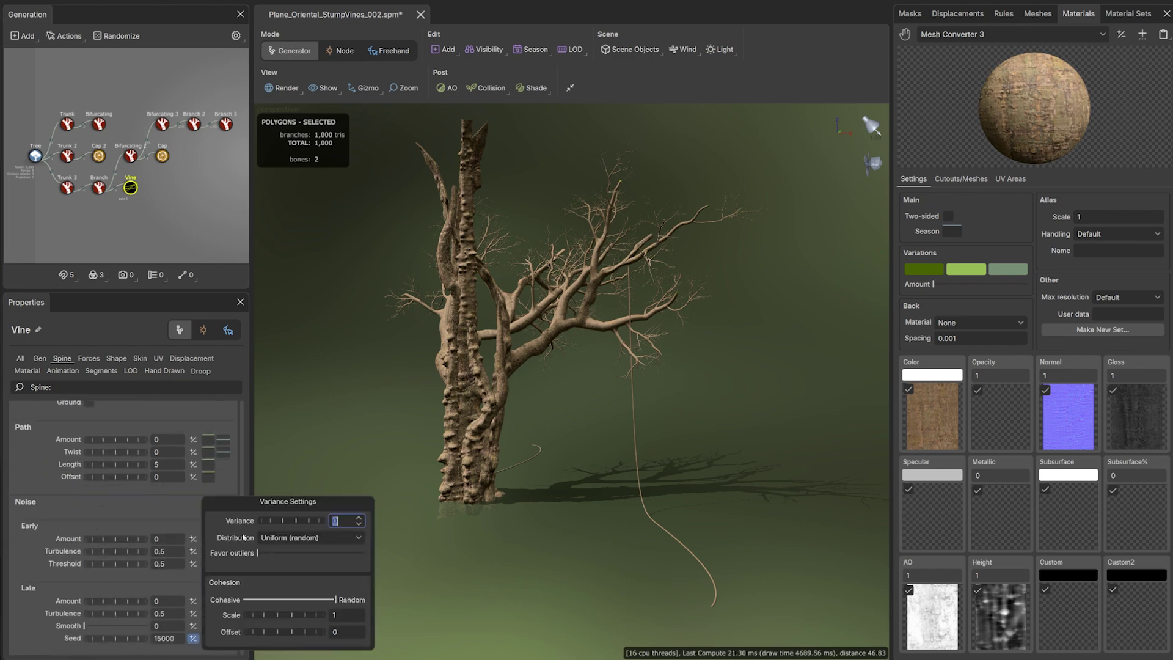
pyautogui.moveTo(265, 519); pyautogui.dragTo(300, 521)
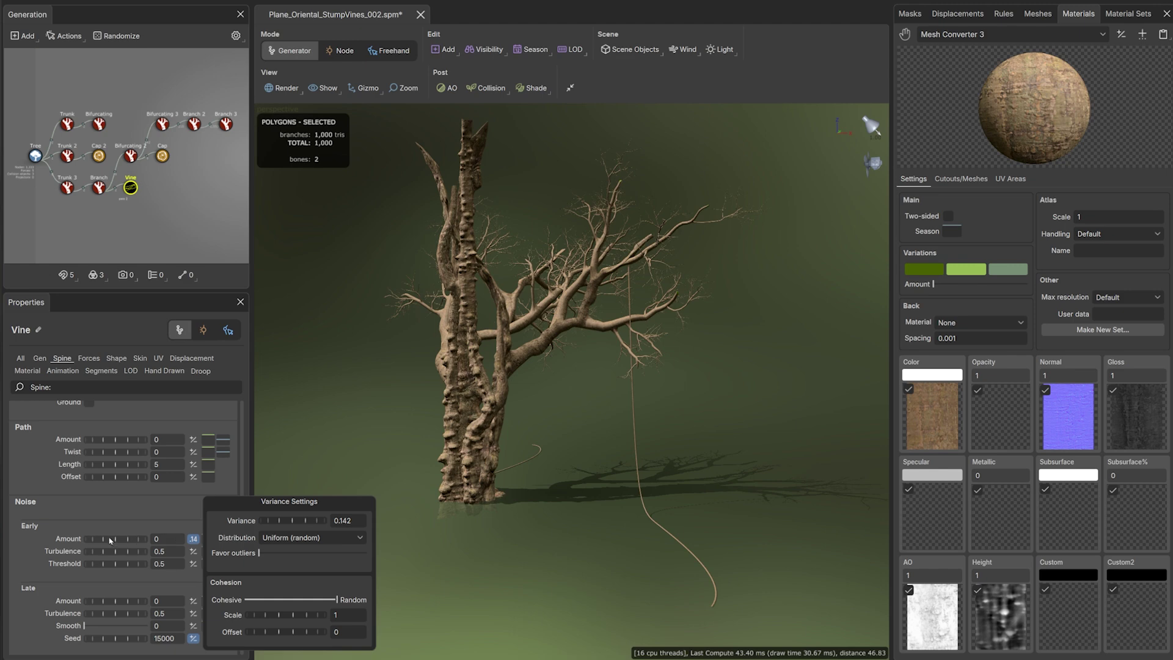
pyautogui.moveTo(111, 539); pyautogui.dragTo(125, 539)
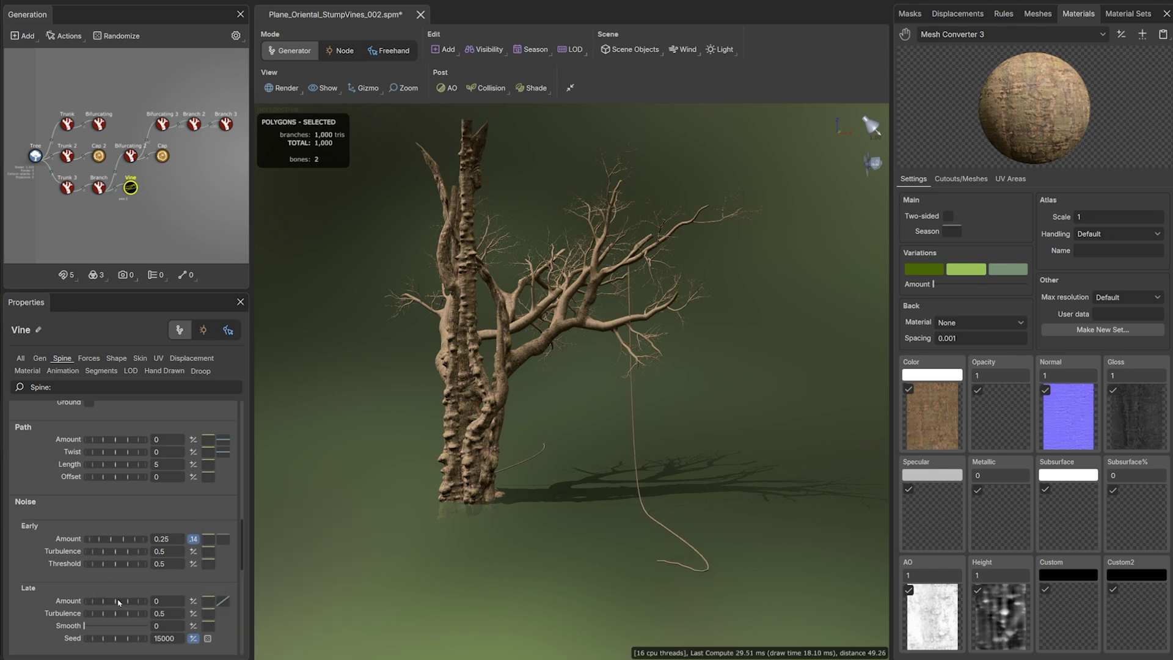
# Set the vine spine's late noise amount to 0.22 with a variance of 0.131
pyautogui.moveTo(120, 603); pyautogui.dragTo(500, 565)
pyautogui.click(194, 602)
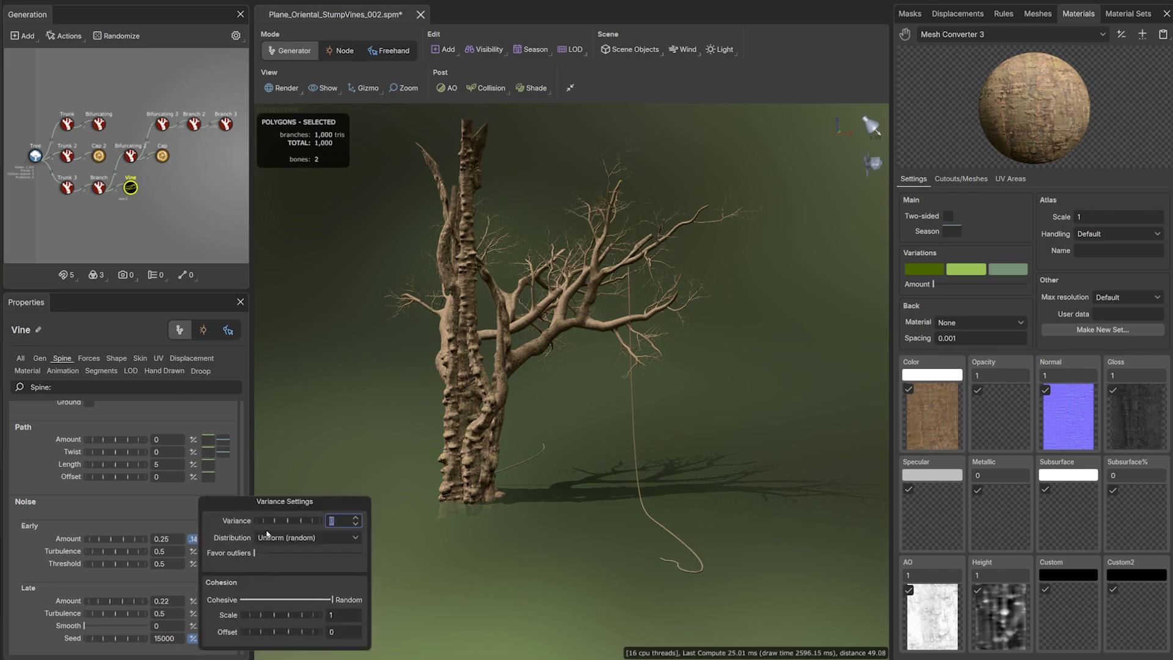
pyautogui.click(321, 522)
pyautogui.moveTo(321, 522); pyautogui.dragTo(651, 492)
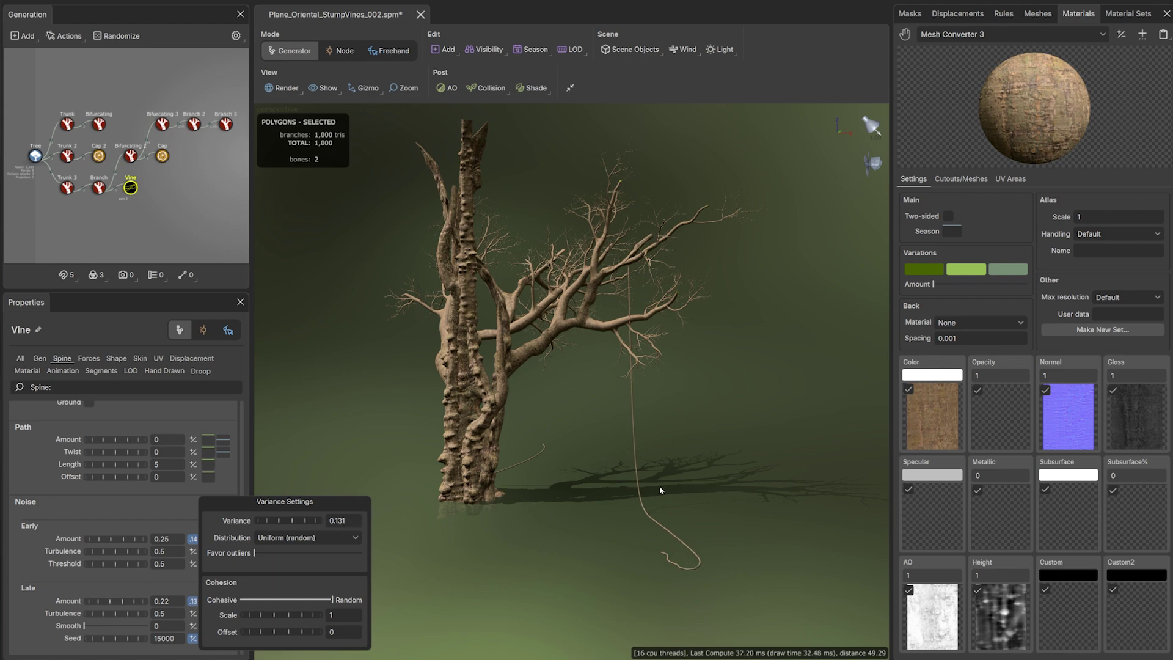
pyautogui.click(157, 229)
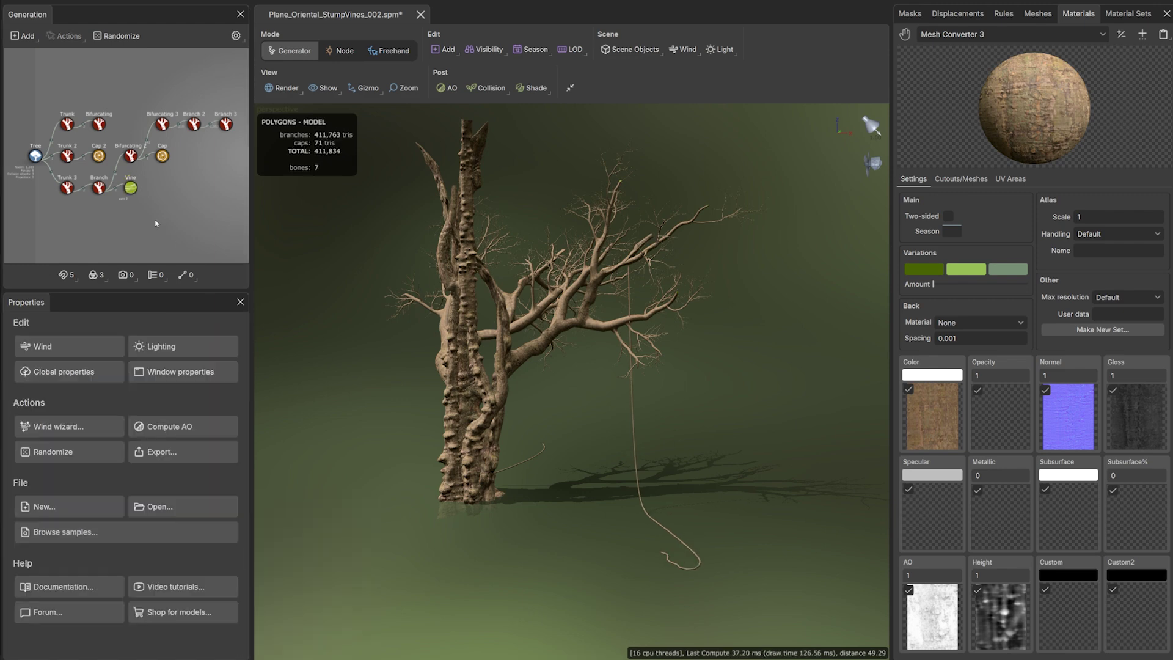
# Examine the pin options in the vine generator's droop settings, especially the Hand-drawn option
pyautogui.click(130, 189)
pyautogui.click(201, 372)
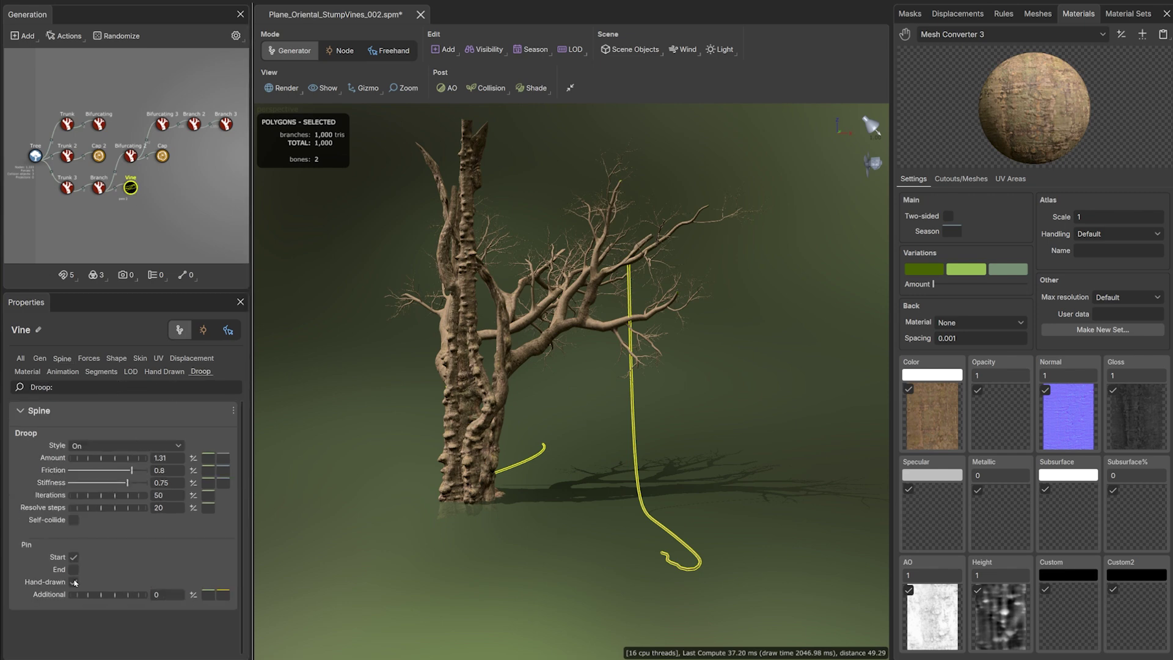
pyautogui.click(73, 582)
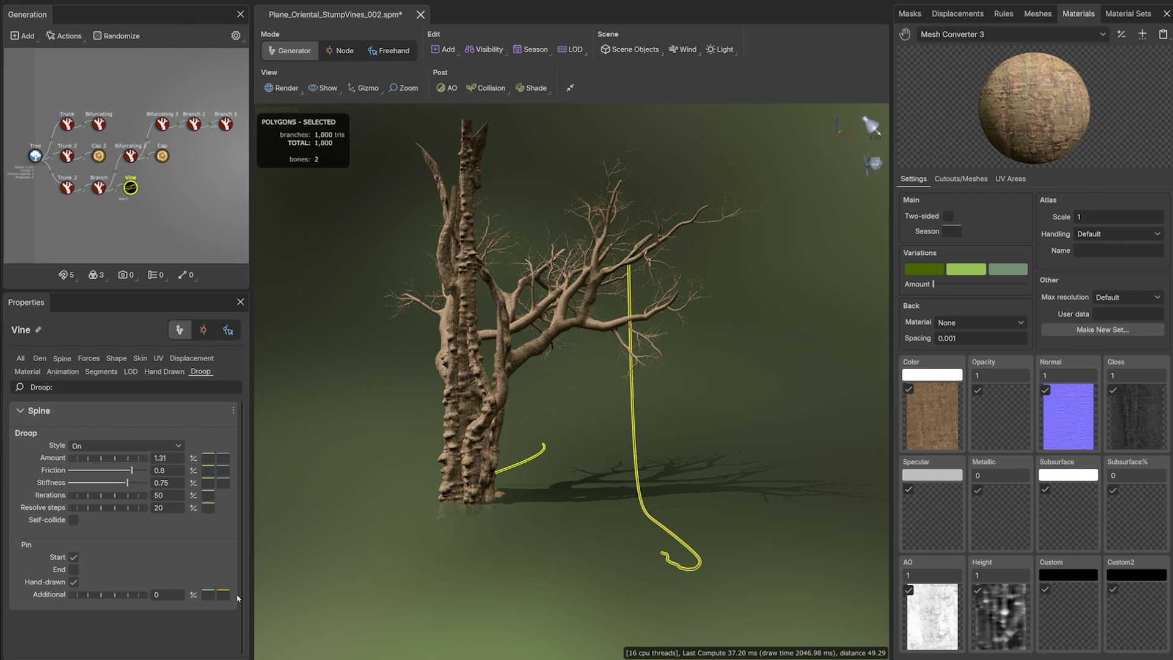
pyautogui.click(131, 189)
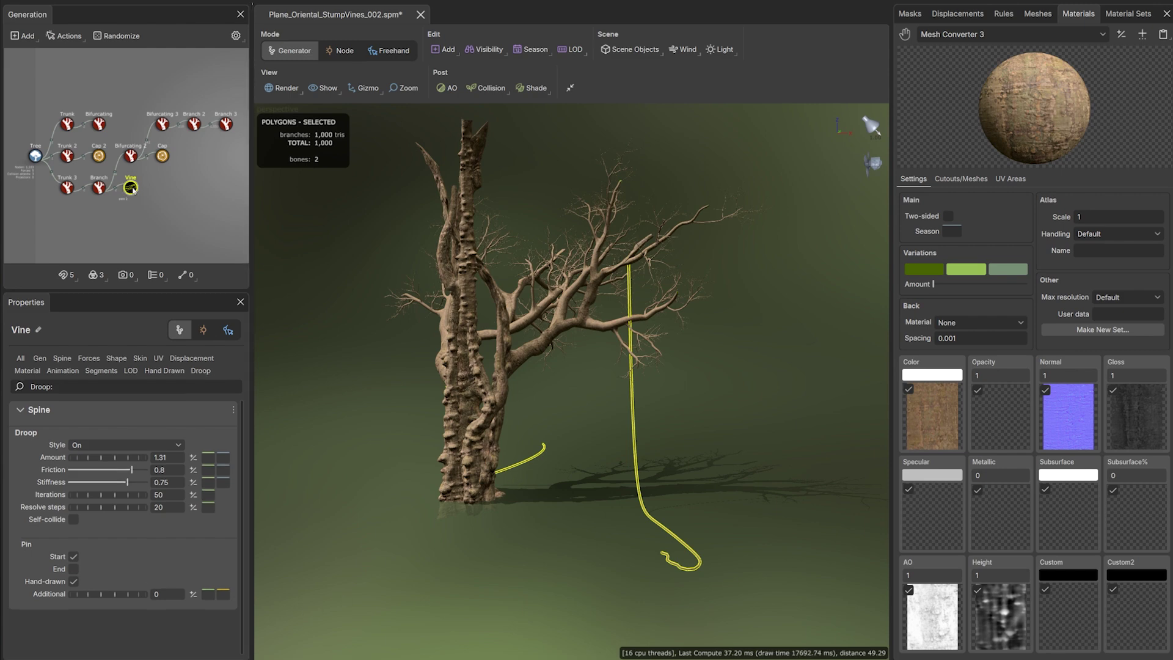
# Convert the vine generator to hand drawn and enter Freehand mode
pyautogui.rightClick(133, 190)
pyautogui.moveTo(138, 192)
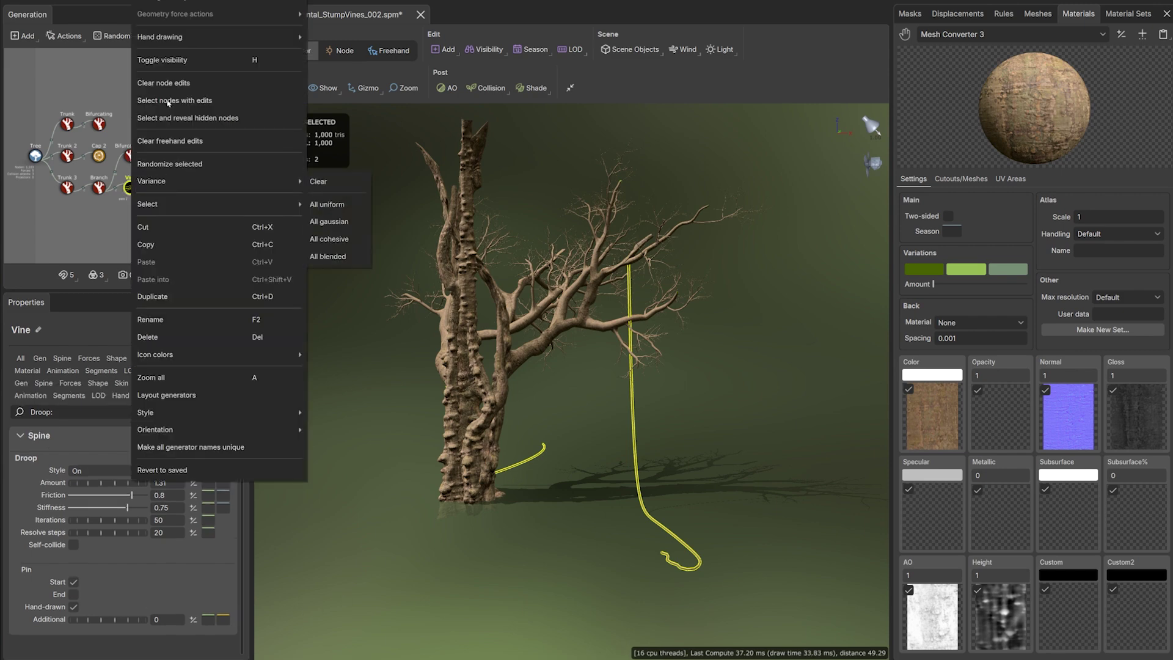
pyautogui.moveTo(181, 37)
pyautogui.click(382, 100)
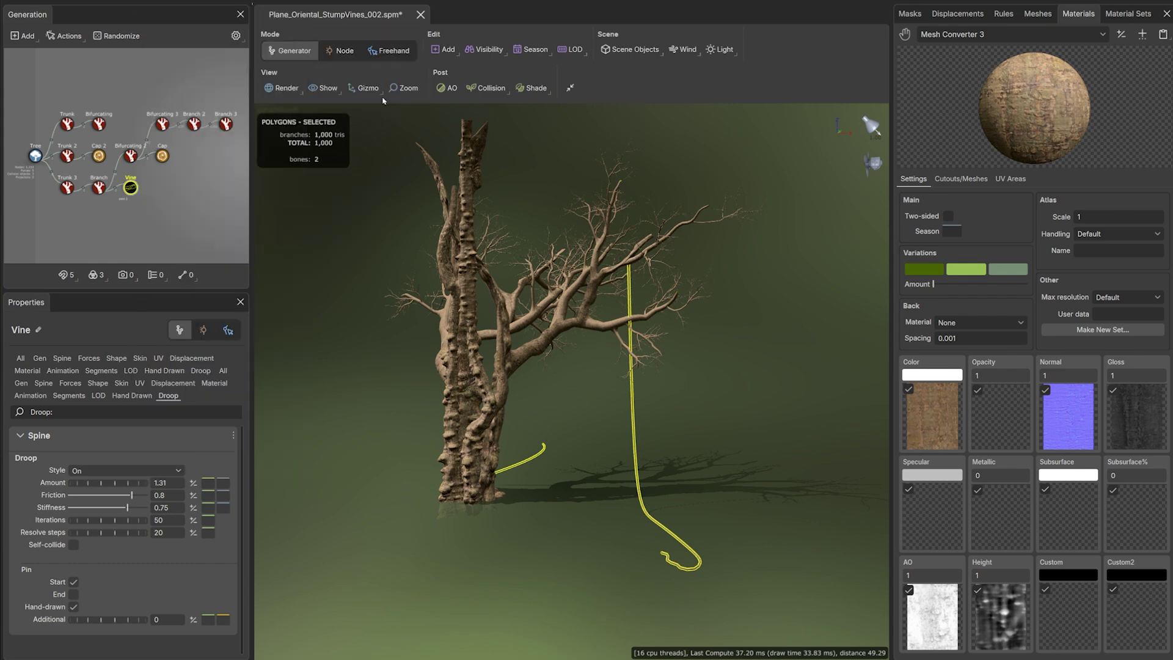
pyautogui.click(401, 57)
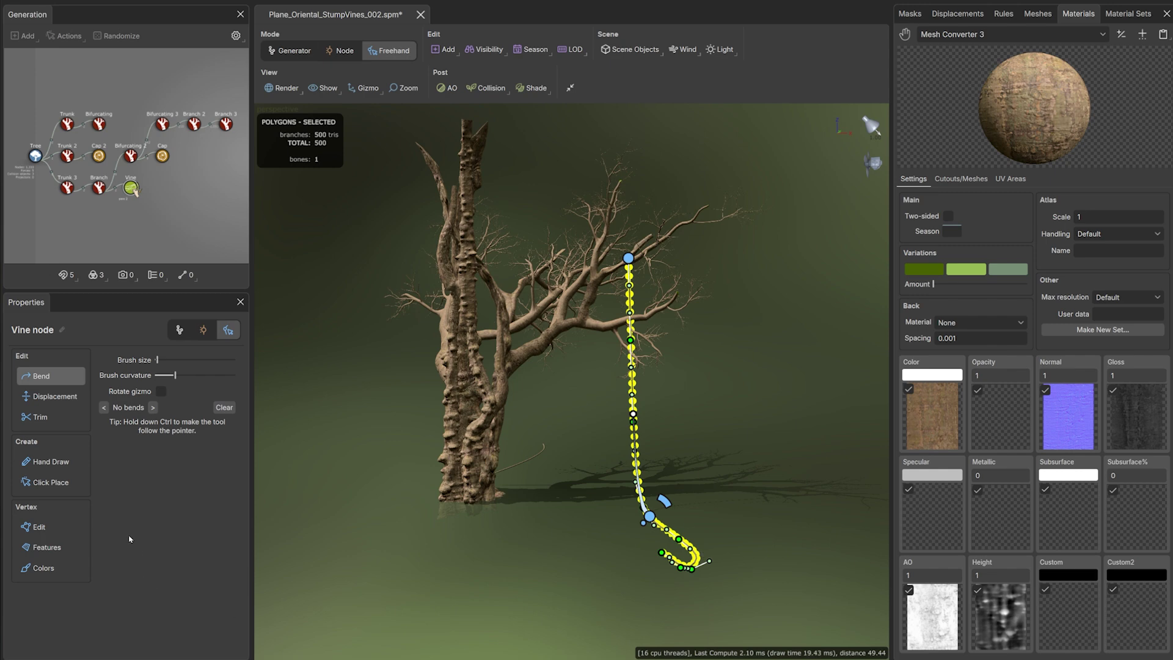
# Reduce the hanging vine's hand-drawn control points until only the start, one middle and the end point remain
pyautogui.click(77, 465)
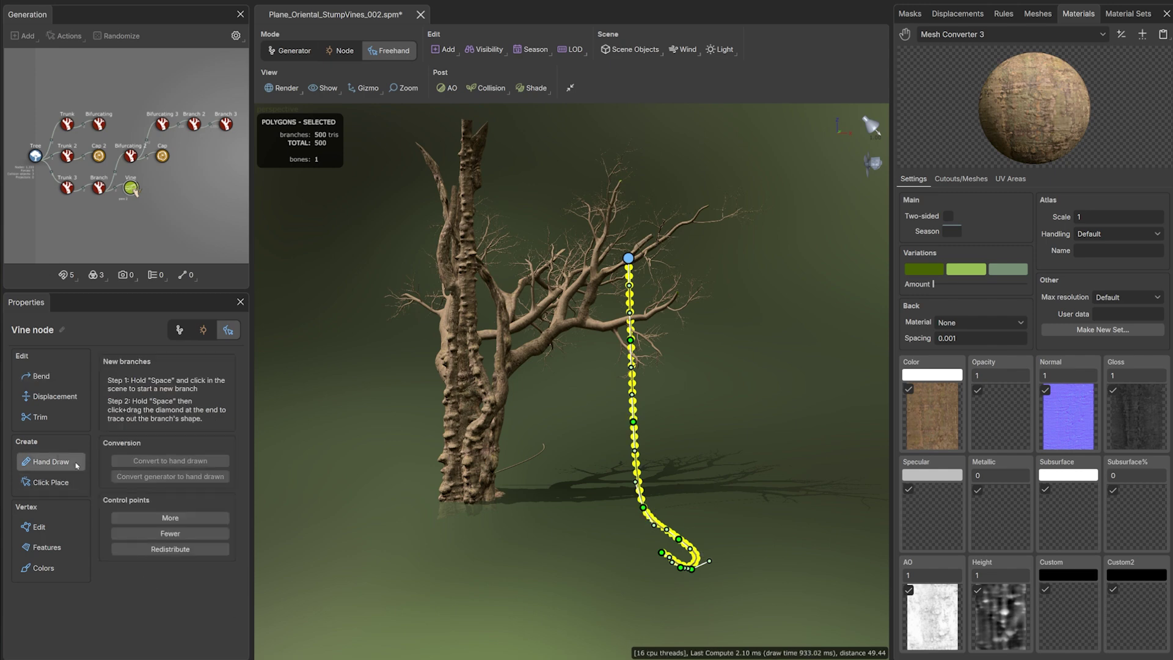
pyautogui.click(171, 535)
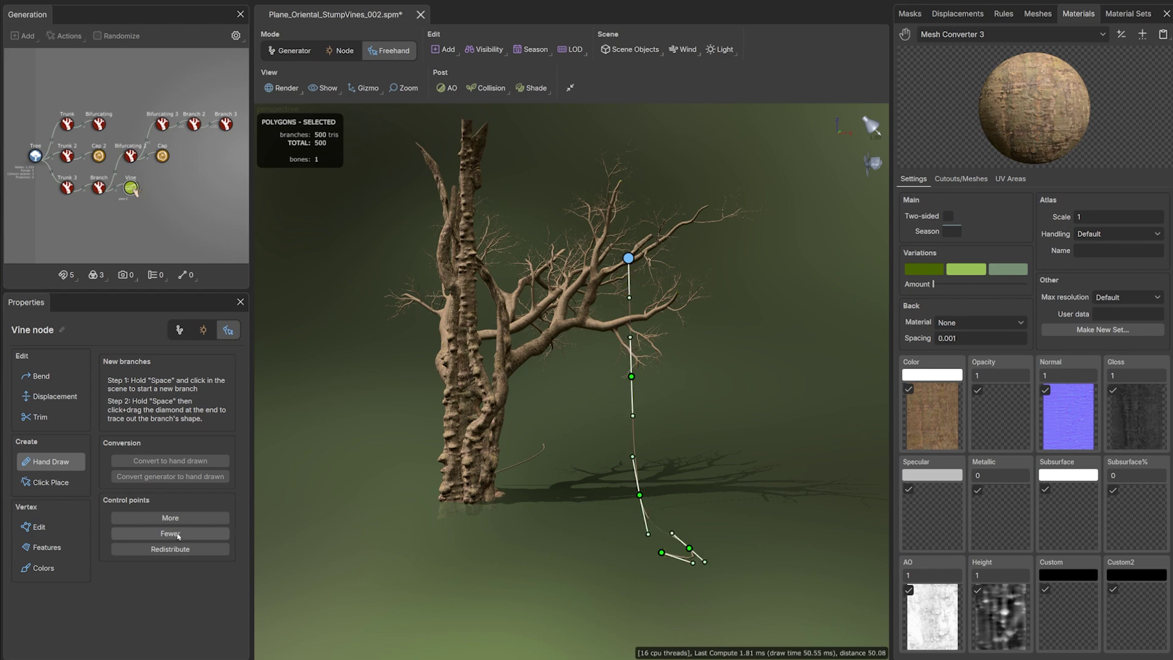
pyautogui.click(174, 534)
pyautogui.click(178, 535)
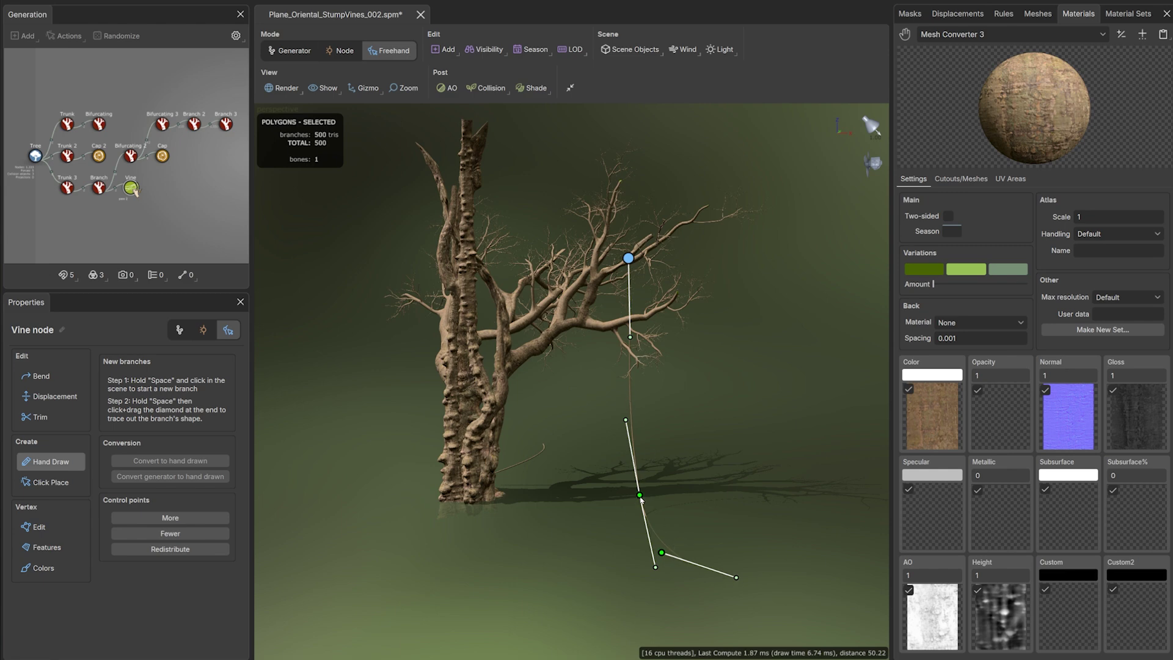
# Move the vine's middle control point up to the lower branch and its end point up beside that branch's outer tip
pyautogui.moveTo(635, 493); pyautogui.dragTo(600, 492)
pyautogui.click(589, 444)
pyautogui.moveTo(589, 445); pyautogui.dragTo(576, 420, button='middle')
pyautogui.click(586, 420)
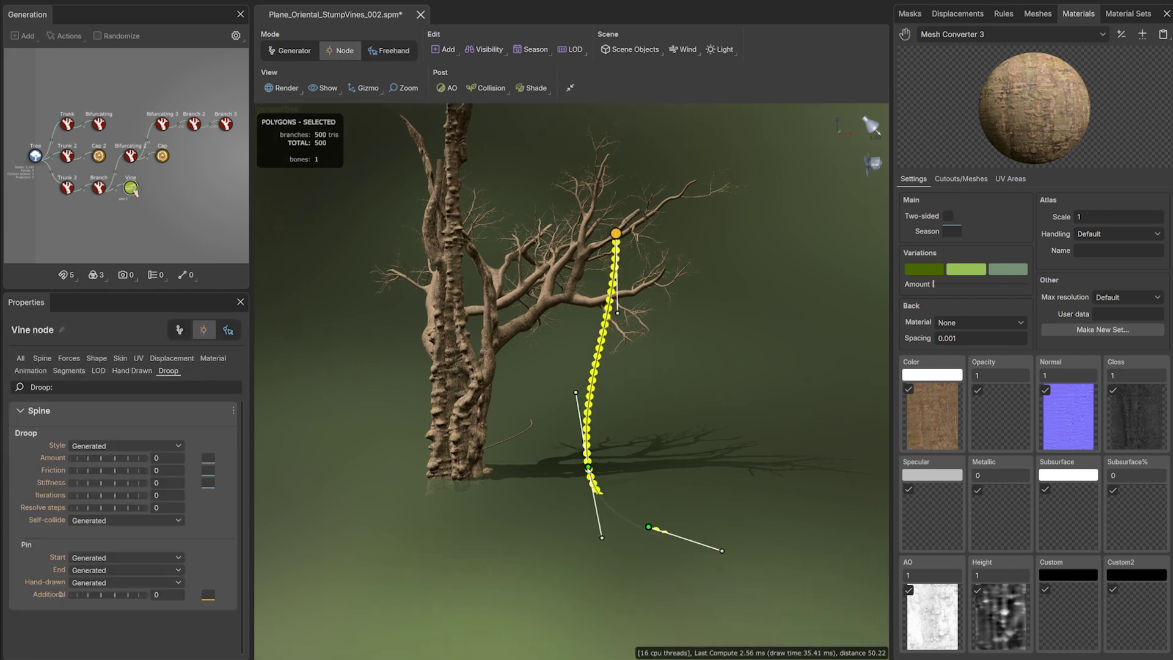
pyautogui.moveTo(591, 472); pyautogui.dragTo(588, 306)
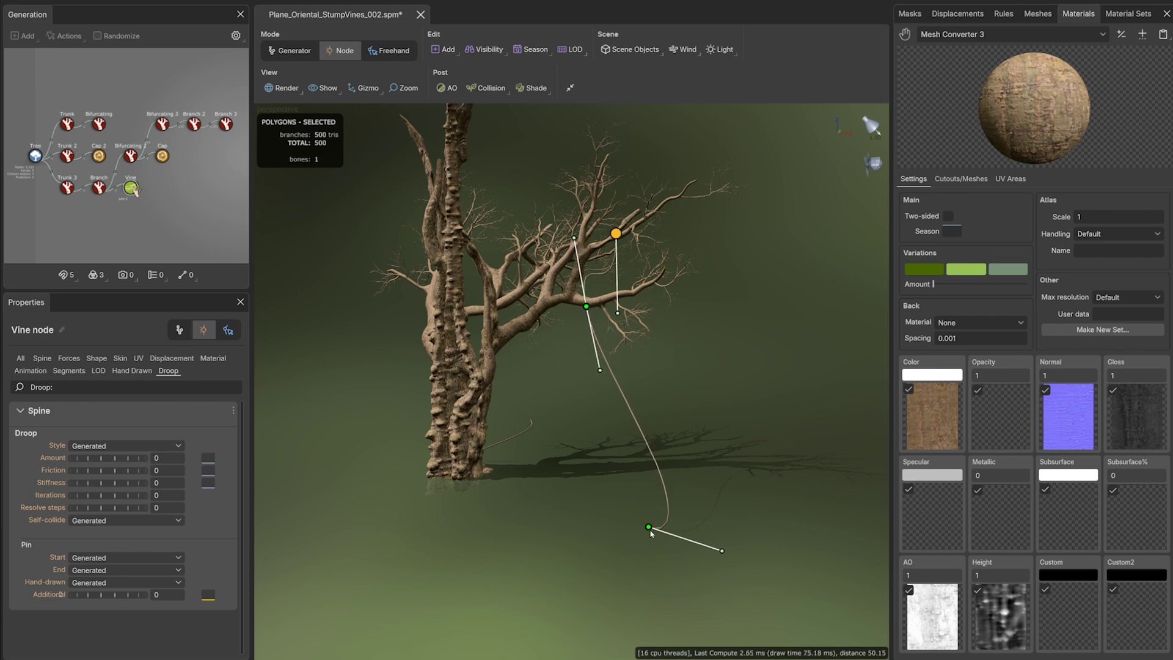
pyautogui.moveTo(649, 531); pyautogui.dragTo(662, 275)
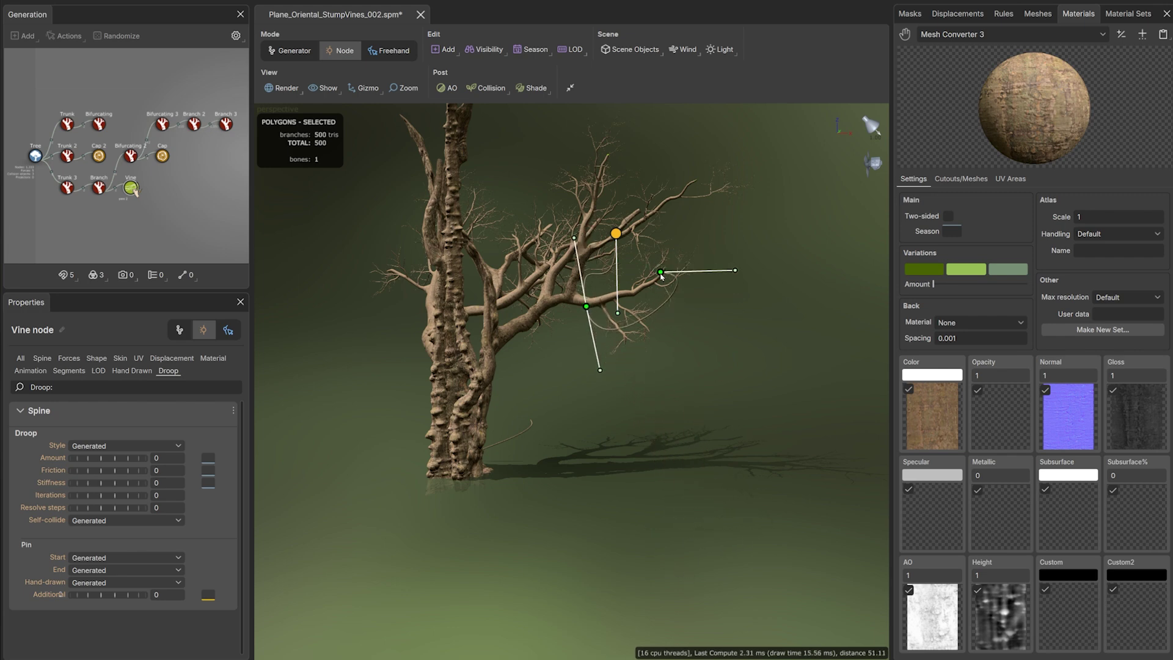
pyautogui.click(655, 401)
pyautogui.moveTo(398, 367); pyautogui.dragTo(526, 388, button='middle')
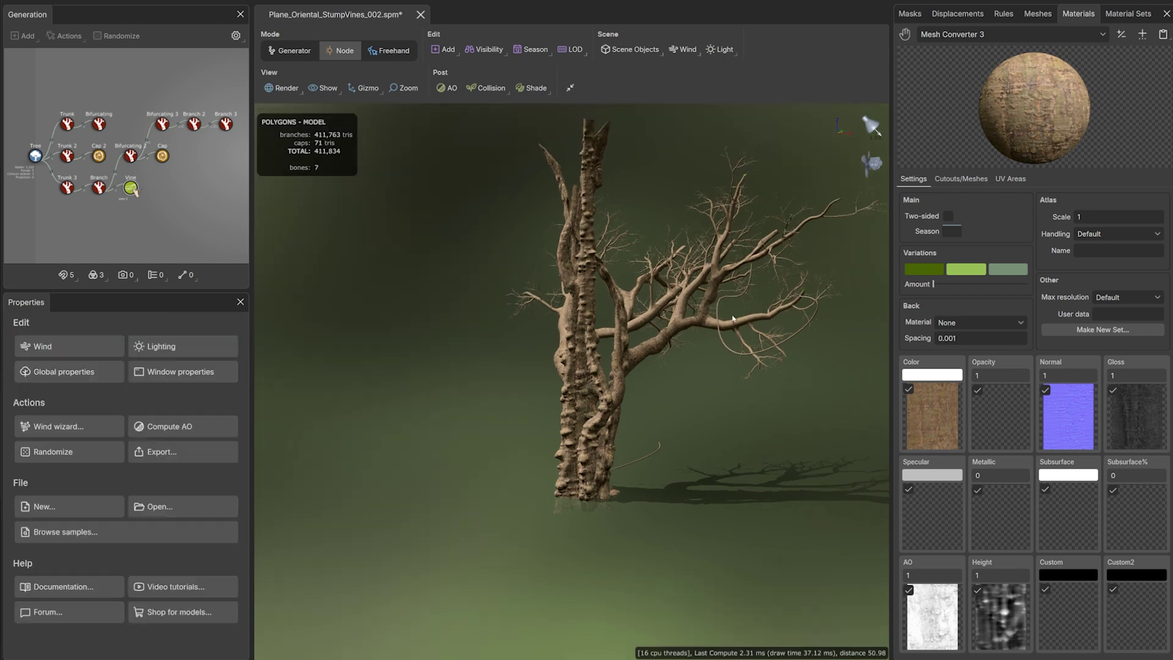
# Set the droop style of the hand-drawn vine's generator to On
pyautogui.click(720, 333)
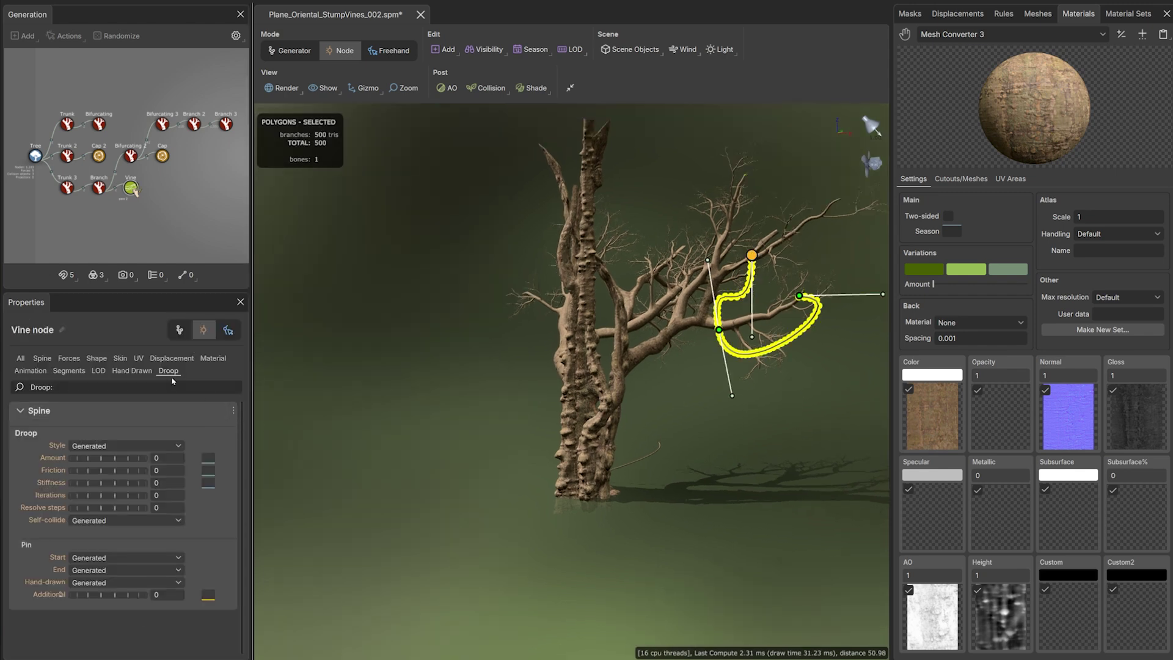
pyautogui.click(297, 53)
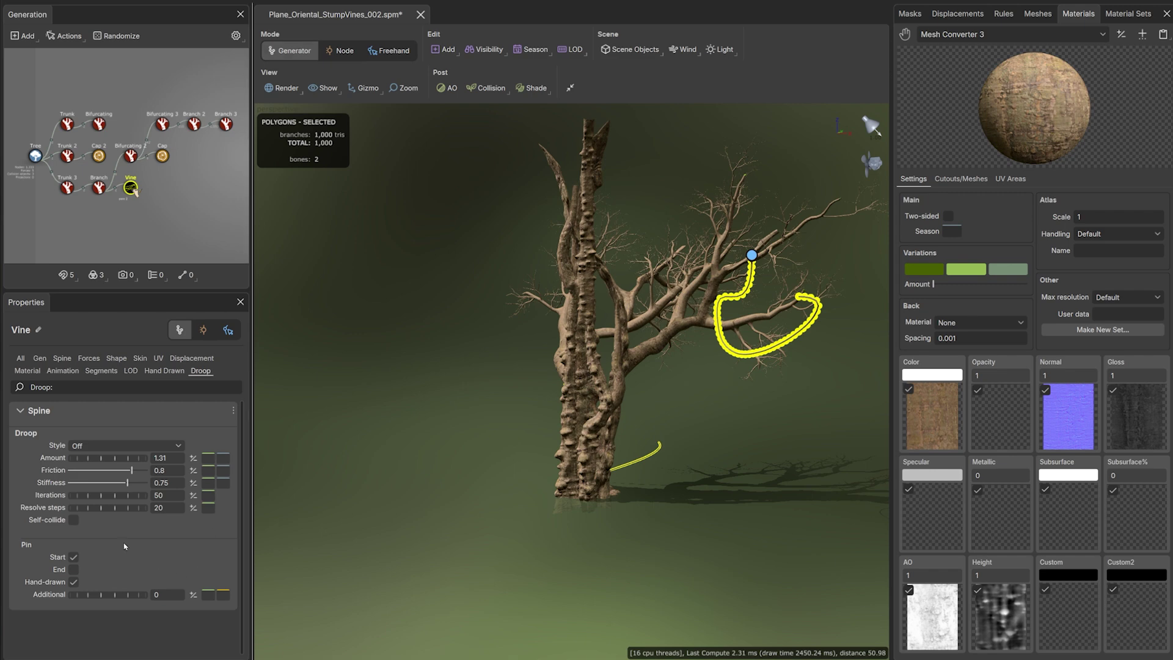
pyautogui.click(118, 446)
pyautogui.click(93, 473)
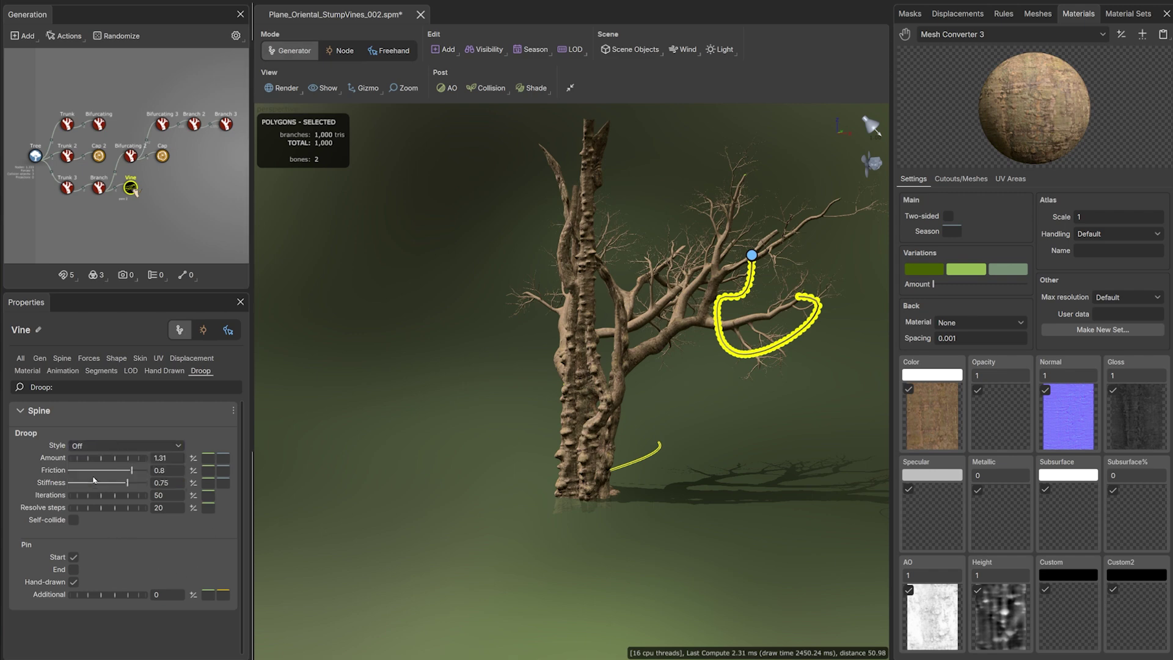
# Reposition the drooping vine's middle control point in Freehand mode so that it sits on the lower branch
pyautogui.moveTo(634, 477); pyautogui.dragTo(610, 525, button='right')
pyautogui.click(634, 489)
pyautogui.press('z')
pyautogui.moveTo(609, 525); pyautogui.dragTo(603, 454, button='middle')
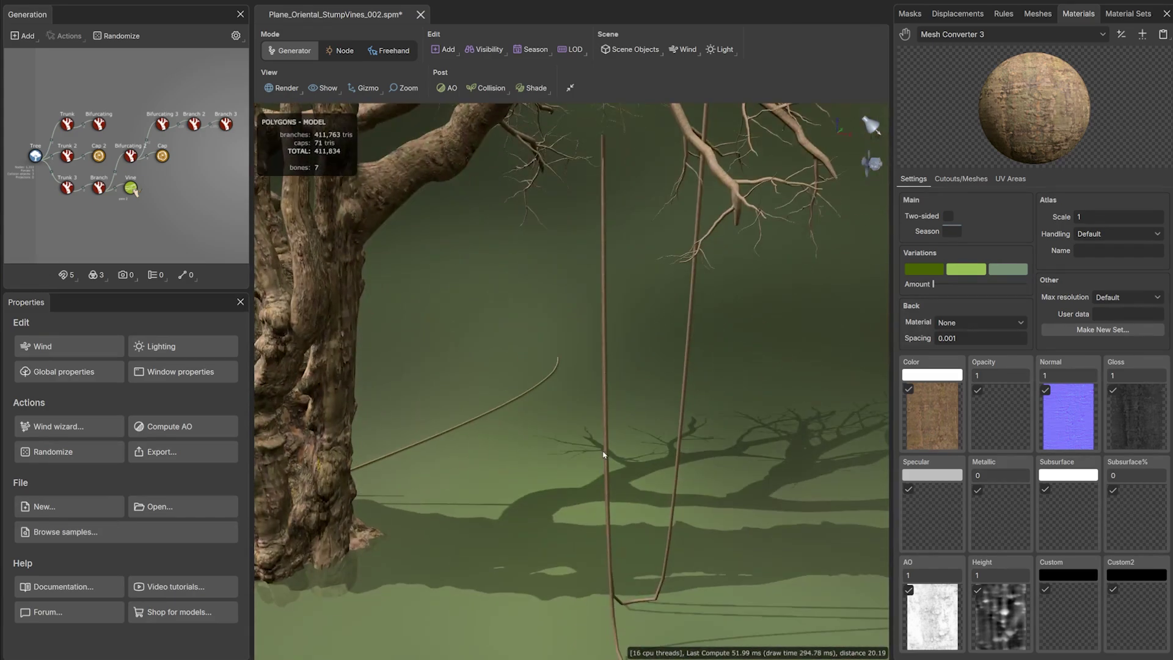
pyautogui.moveTo(628, 266); pyautogui.dragTo(589, 230)
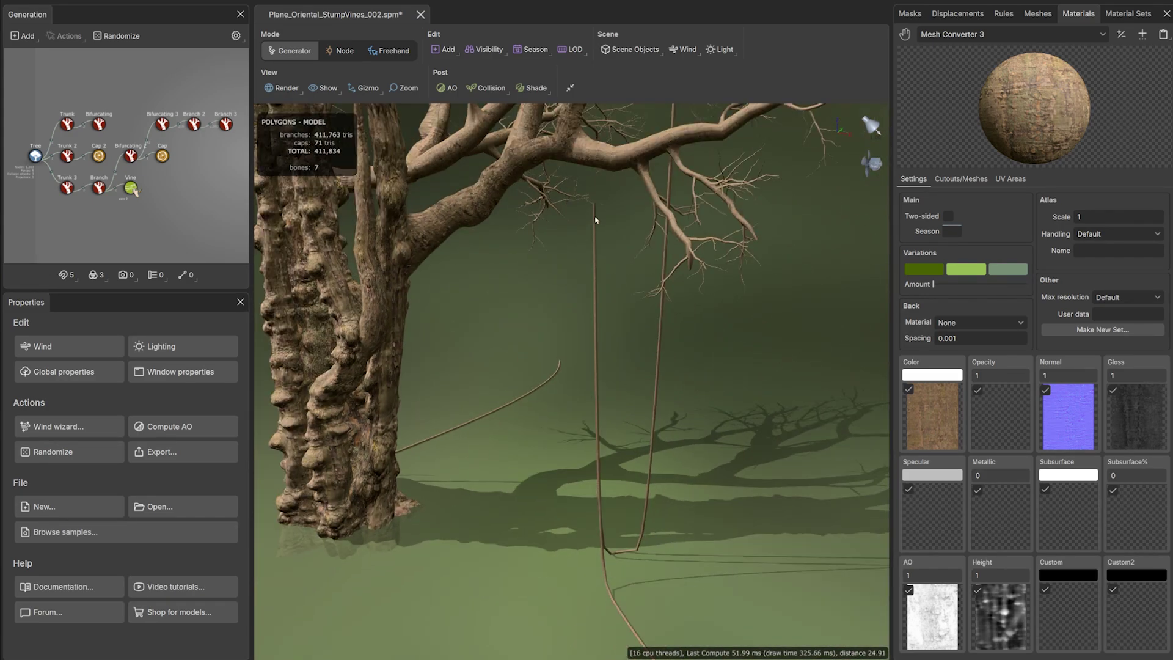
pyautogui.click(597, 221)
pyautogui.click(390, 51)
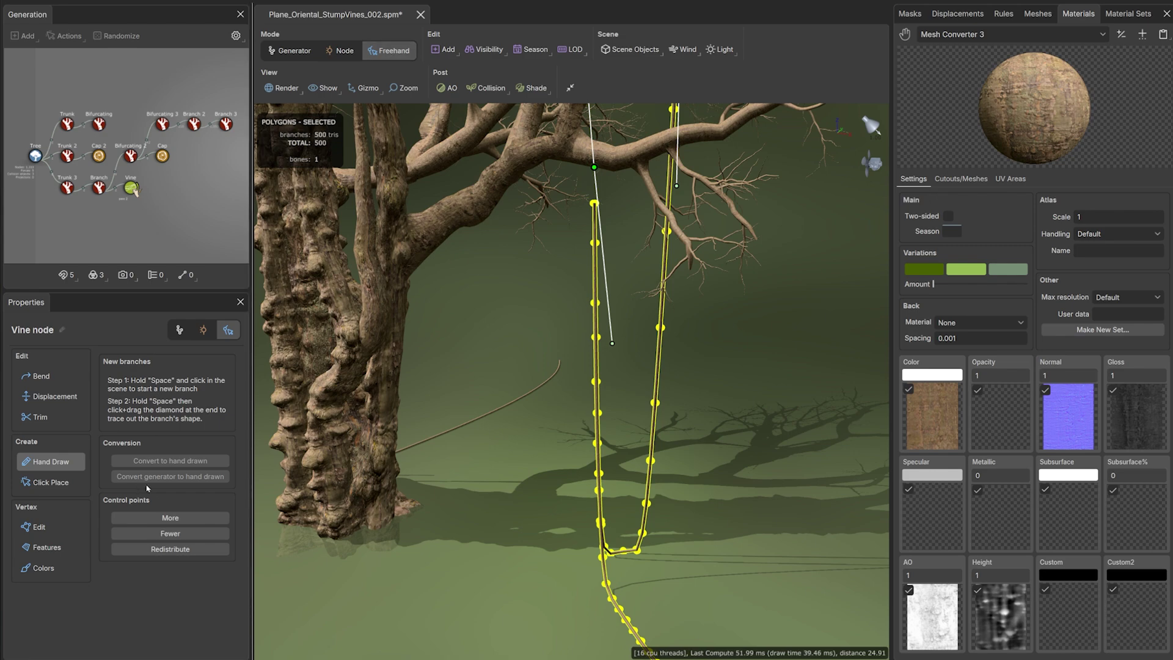
pyautogui.moveTo(596, 177); pyautogui.dragTo(523, 154)
pyautogui.moveTo(576, 414); pyautogui.dragTo(539, 455)
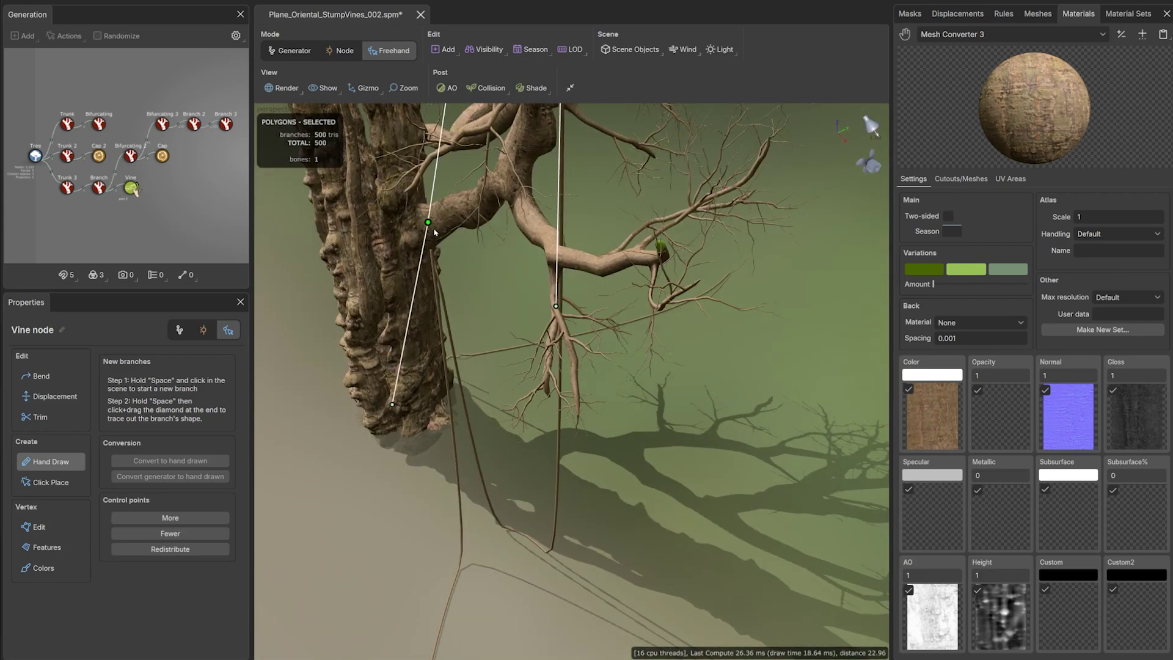
pyautogui.moveTo(431, 228); pyautogui.dragTo(538, 213)
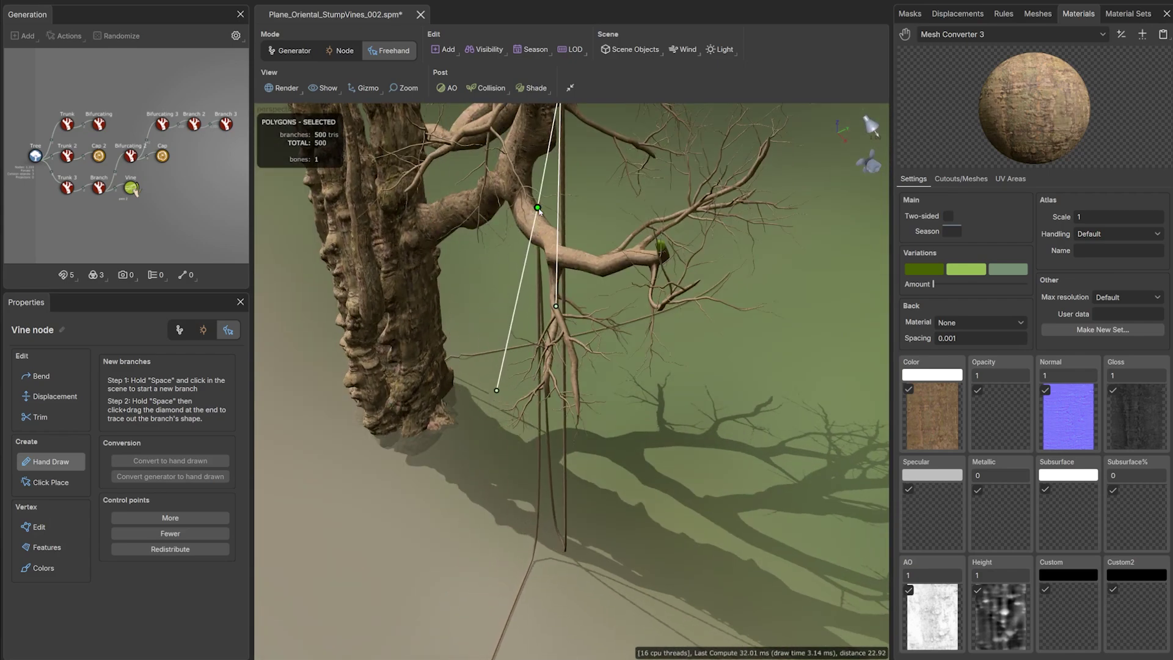
pyautogui.moveTo(445, 597); pyautogui.dragTo(497, 596)
pyautogui.moveTo(524, 479); pyautogui.dragTo(541, 537)
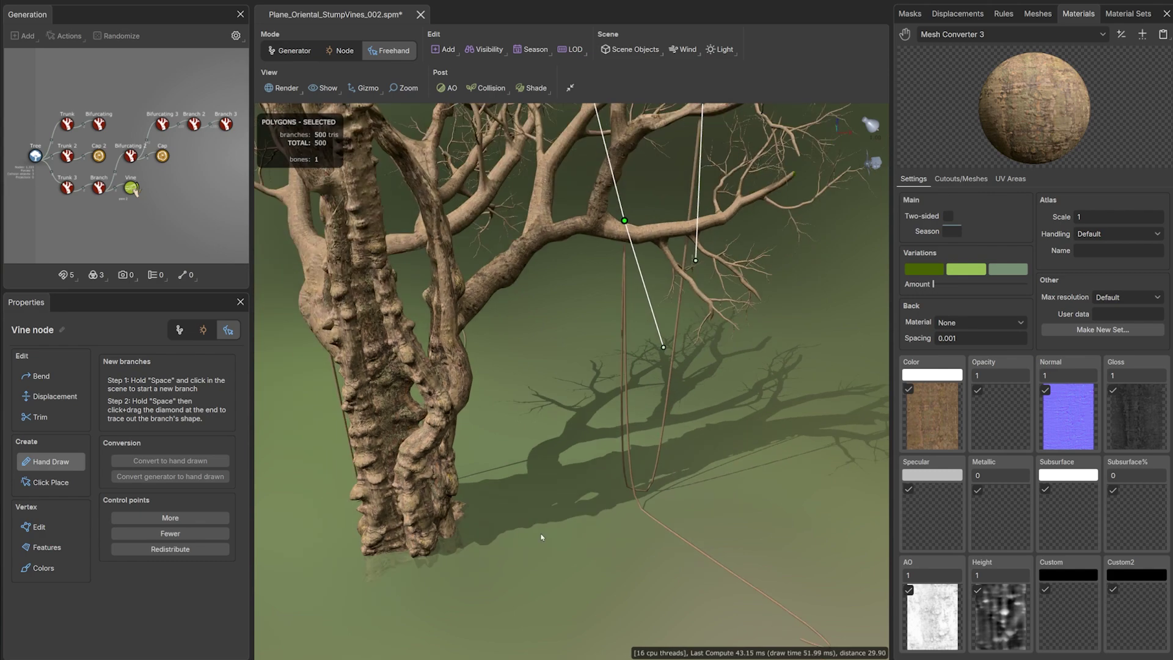
pyautogui.moveTo(608, 415); pyautogui.dragTo(519, 635, button='middle')
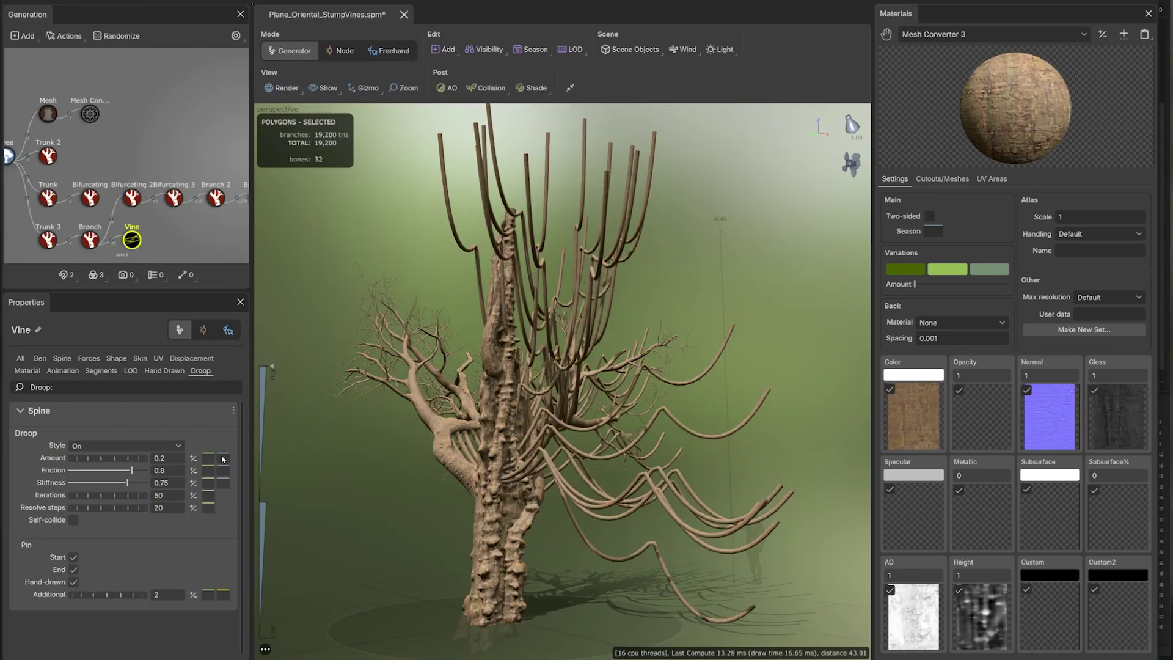
# Draw a profile curve descending from start to end for the droop amount of the stump tree's vines
pyautogui.click(224, 459)
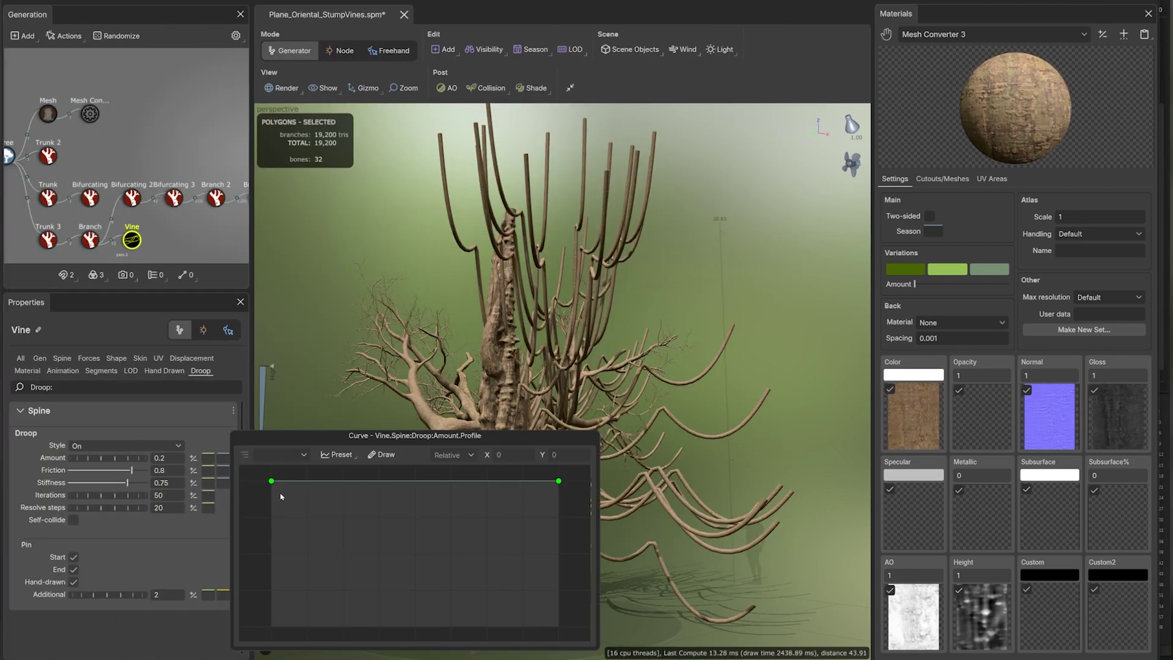
pyautogui.click(382, 455)
pyautogui.moveTo(275, 480); pyautogui.dragTo(579, 604)
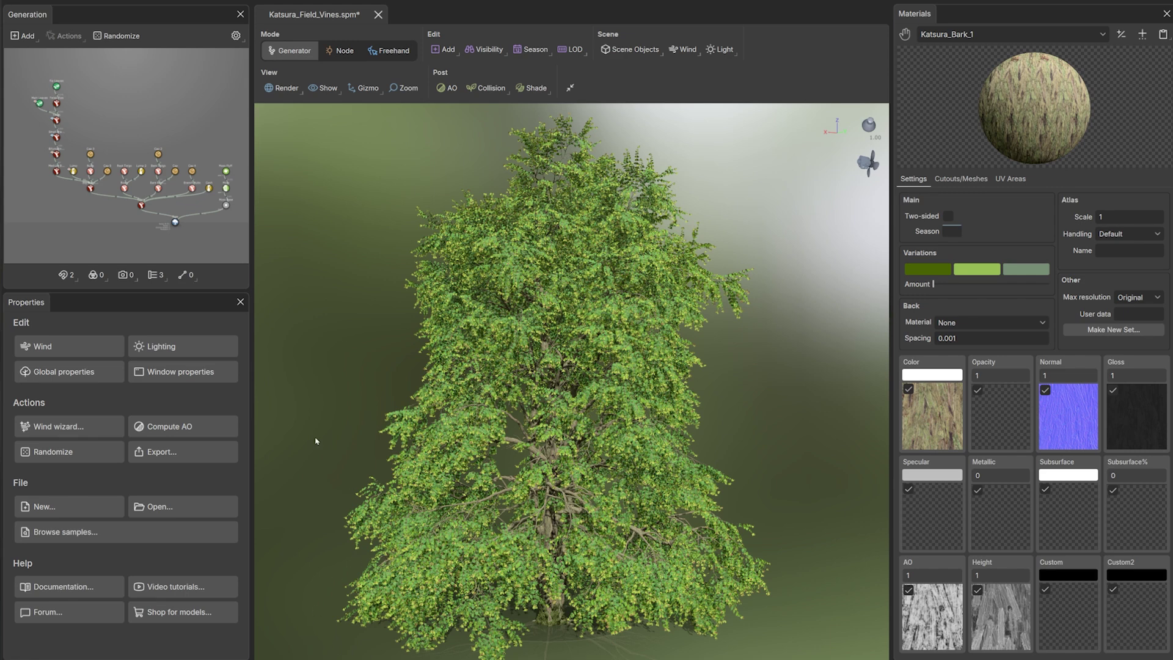
# Set the Big Branches' season descendant offset to 1.14 and make its parent curve descend, with a middle point at X 0.449, Y 1.336
pyautogui.click(92, 190)
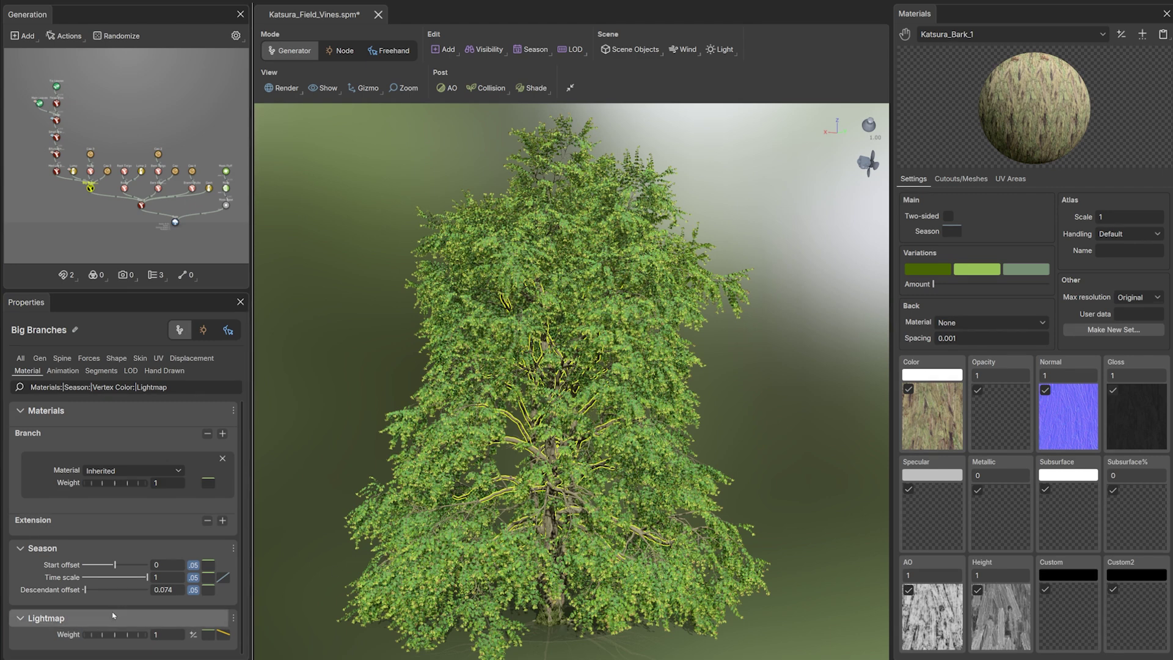
pyautogui.click(120, 590)
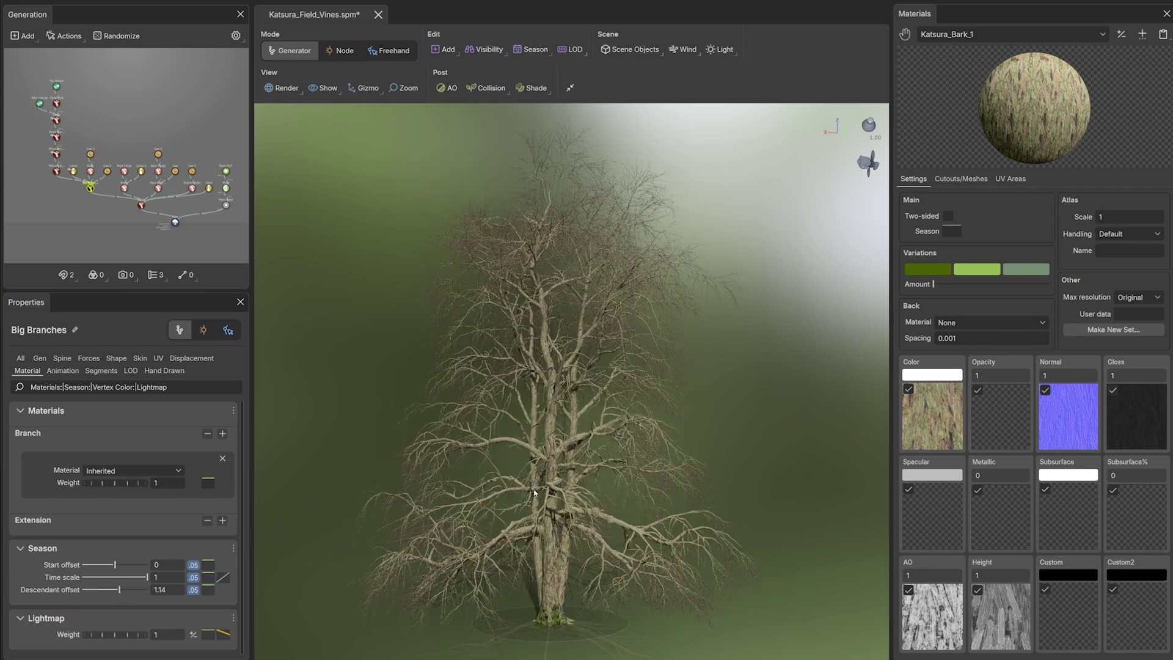
pyautogui.click(208, 590)
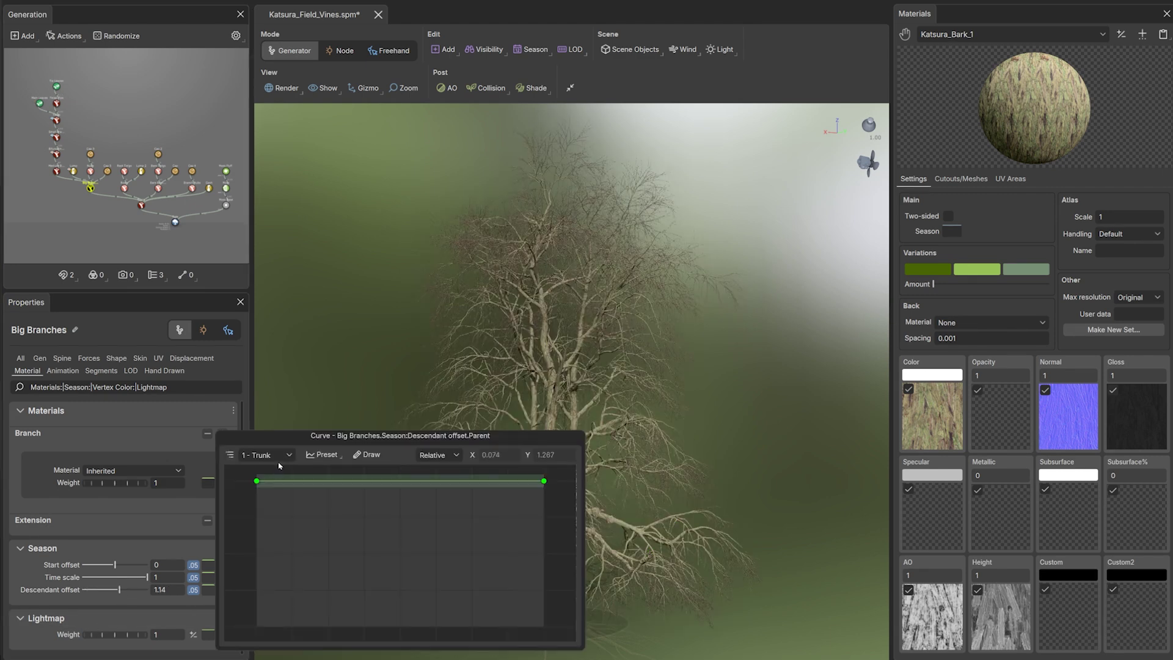
pyautogui.scroll(-3, 264, 478)
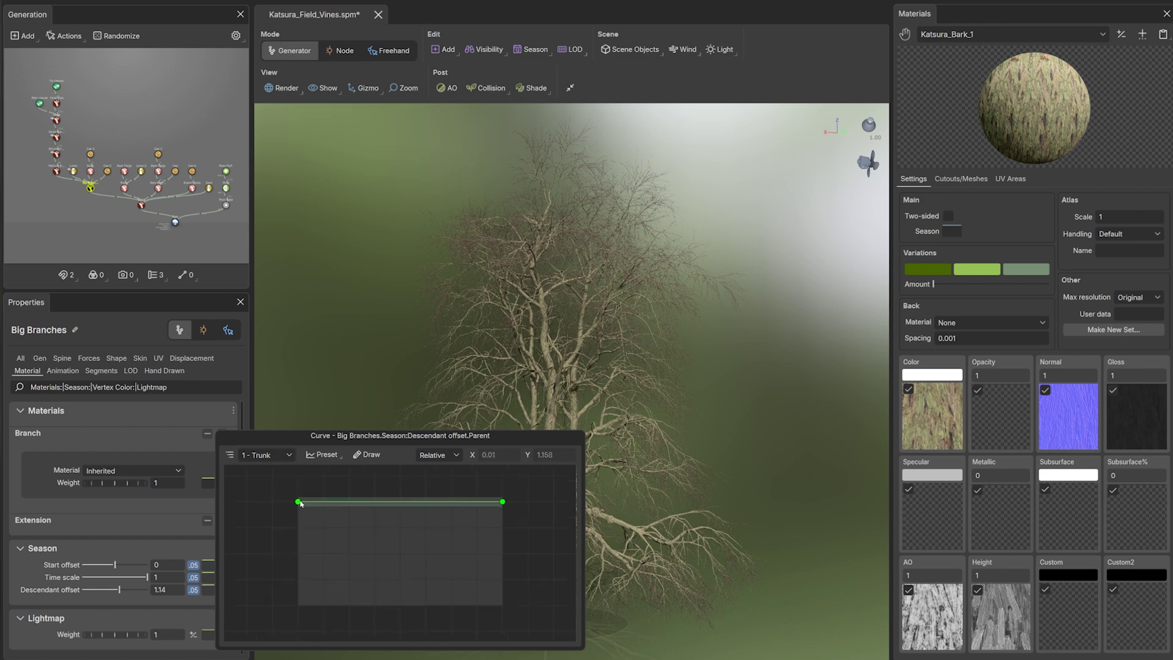
pyautogui.moveTo(297, 501); pyautogui.dragTo(322, 490)
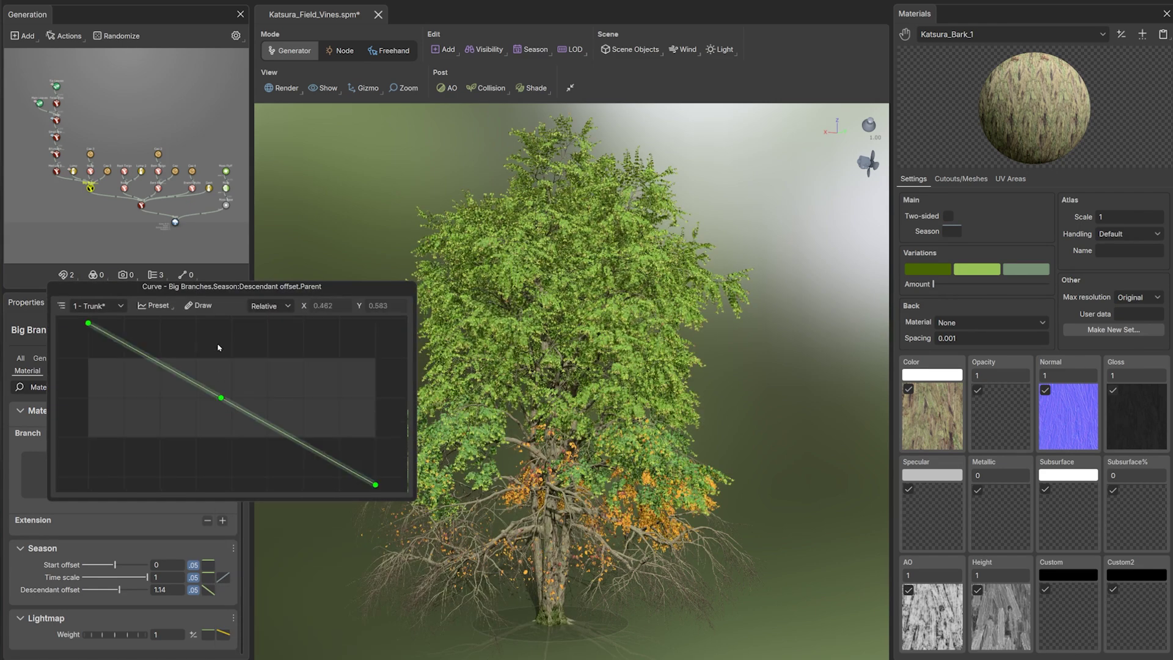
pyautogui.moveTo(220, 397); pyautogui.dragTo(218, 346)
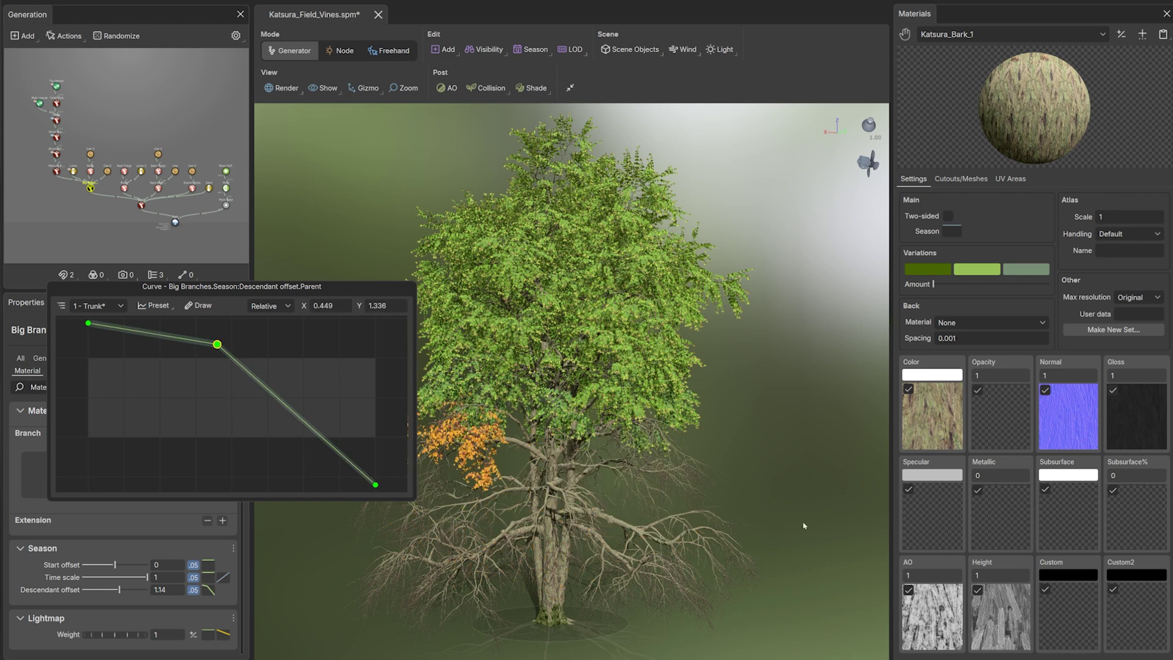
pyautogui.click(416, 502)
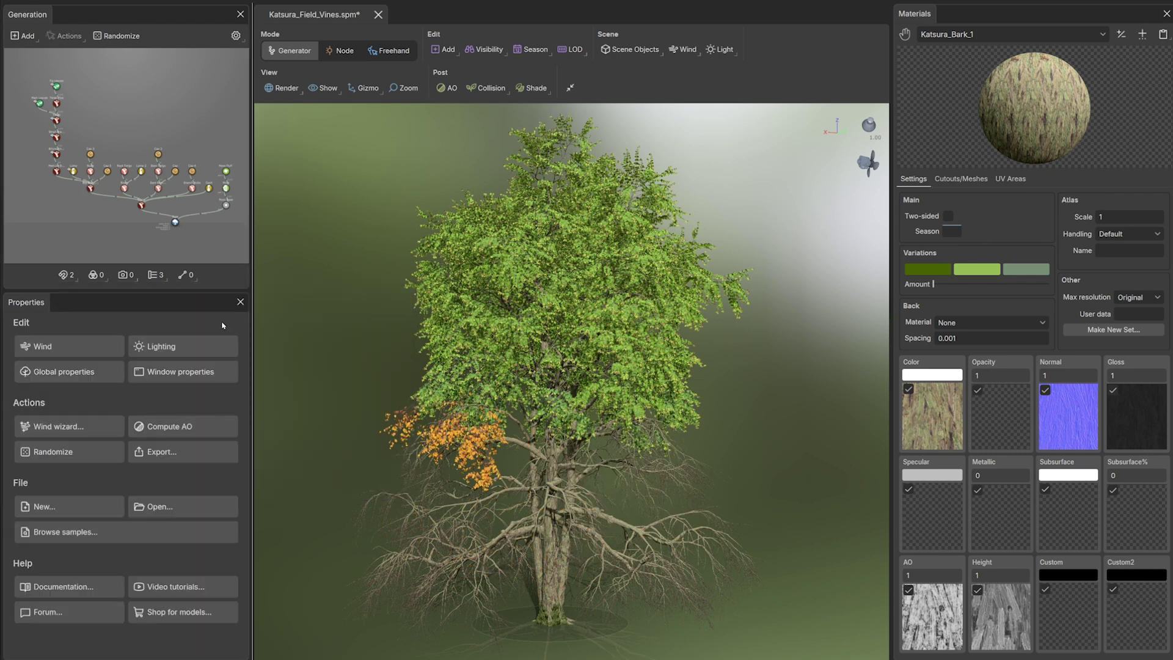
# Add a Vine generator to the Big Branches and turn off the End pin in its droop settings
pyautogui.click(90, 189)
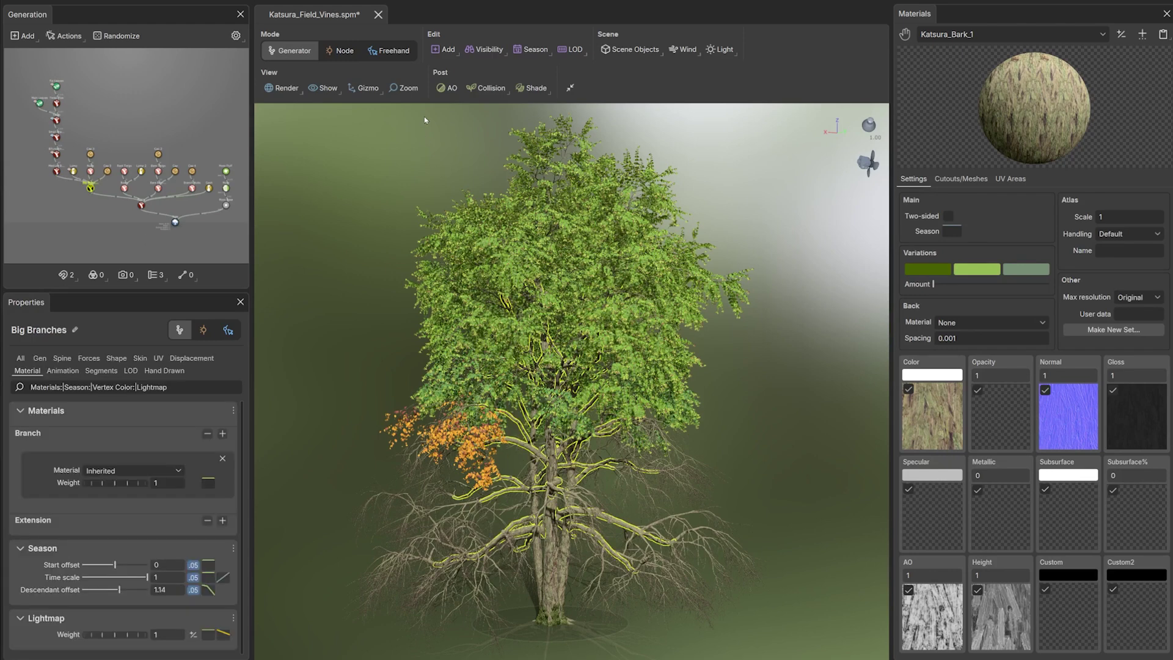
pyautogui.click(444, 49)
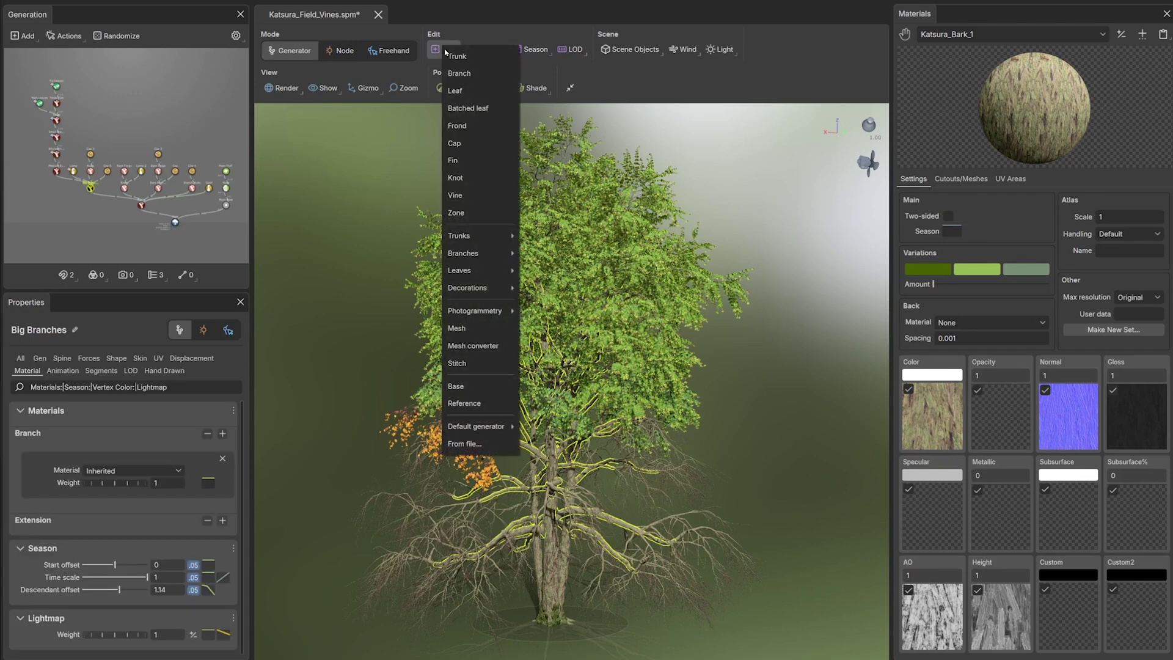
pyautogui.click(459, 201)
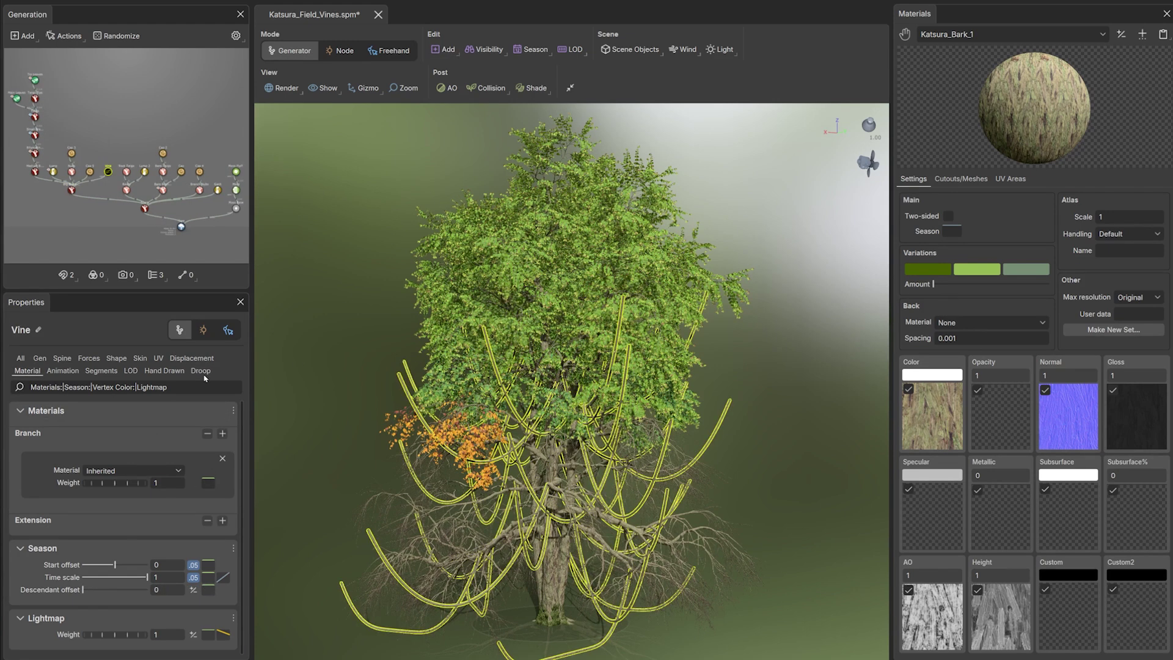
pyautogui.click(202, 373)
pyautogui.click(73, 570)
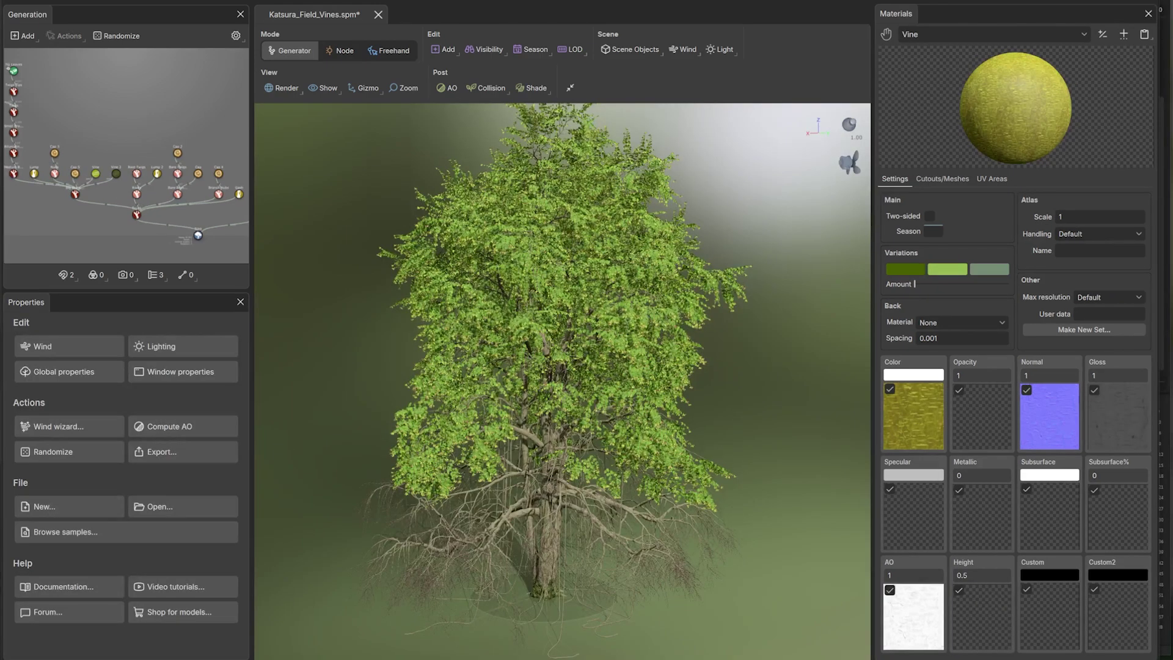
# Assign the Vine material to the Vine generator's branches
pyautogui.click(95, 179)
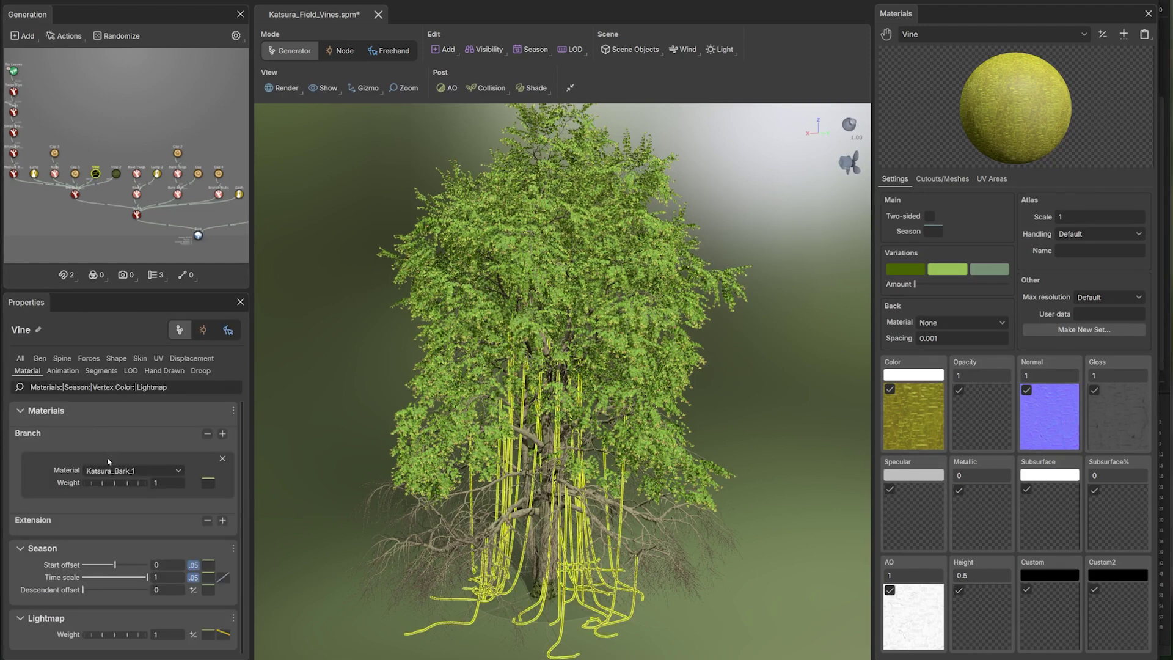
pyautogui.click(131, 471)
pyautogui.click(122, 401)
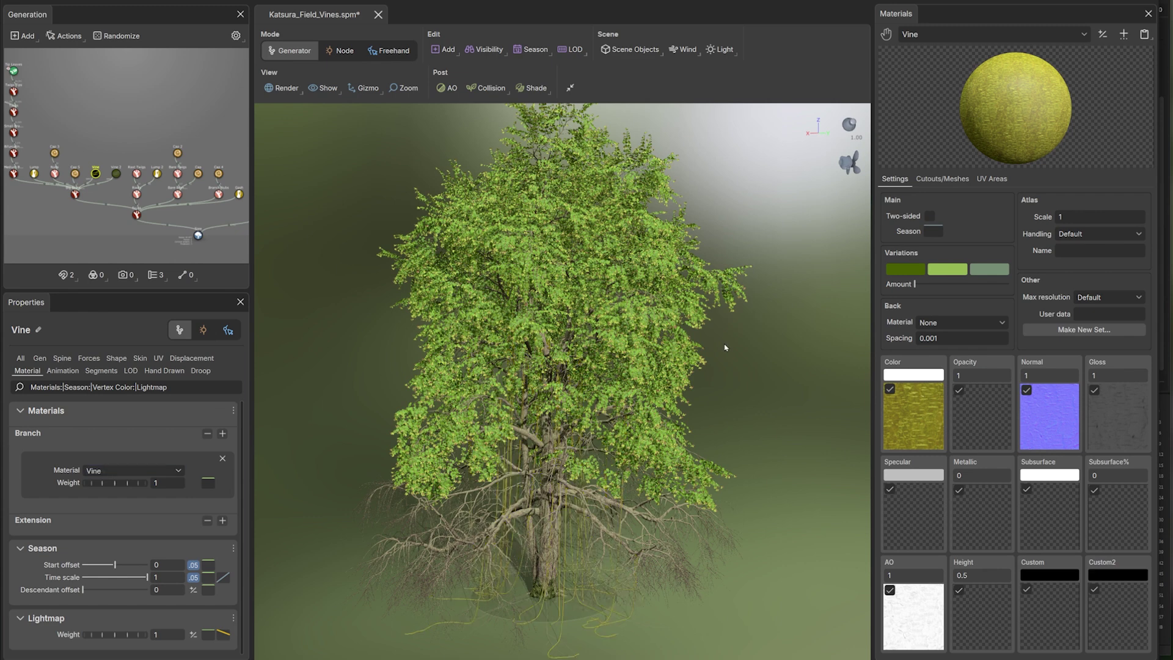
# Tint the Vine material's color map red with a saturation of 0.847
pyautogui.click(726, 347)
pyautogui.click(907, 376)
pyautogui.click(1008, 451)
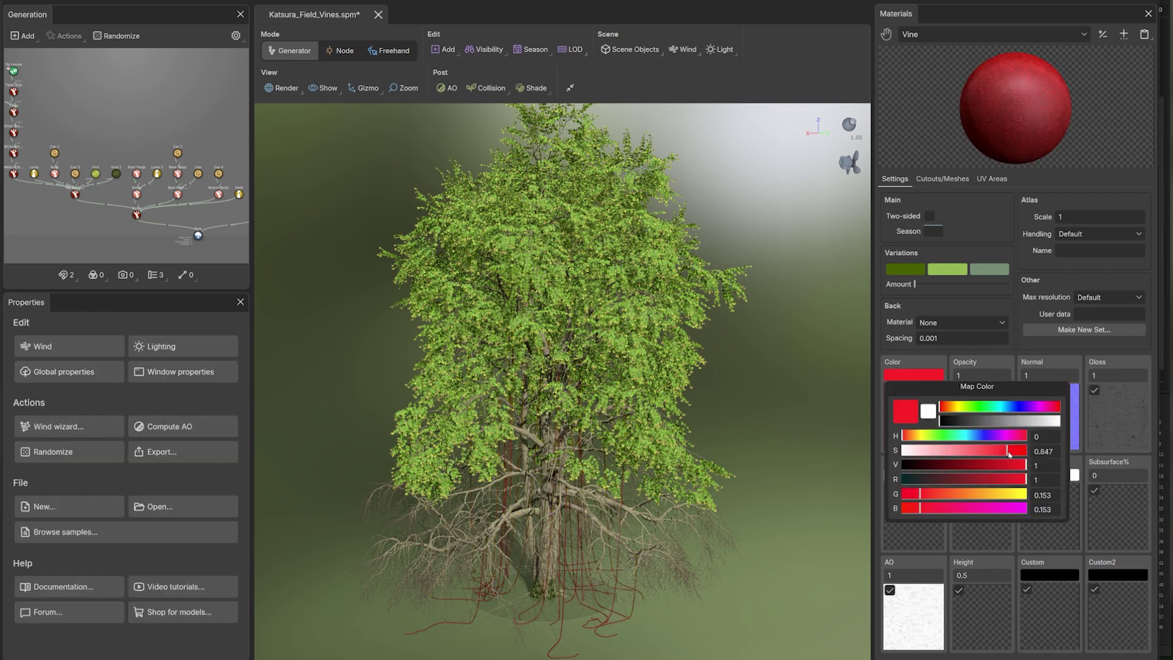
pyautogui.click(759, 533)
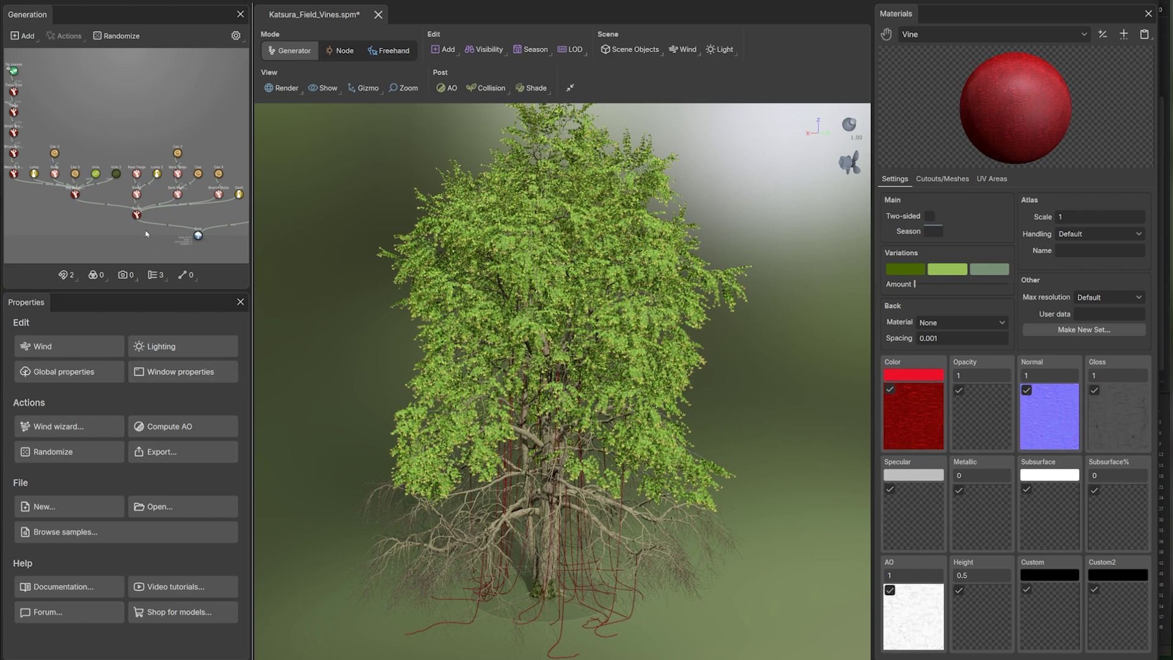
# Set the Vine generator's additional droop pins to 2
pyautogui.click(96, 176)
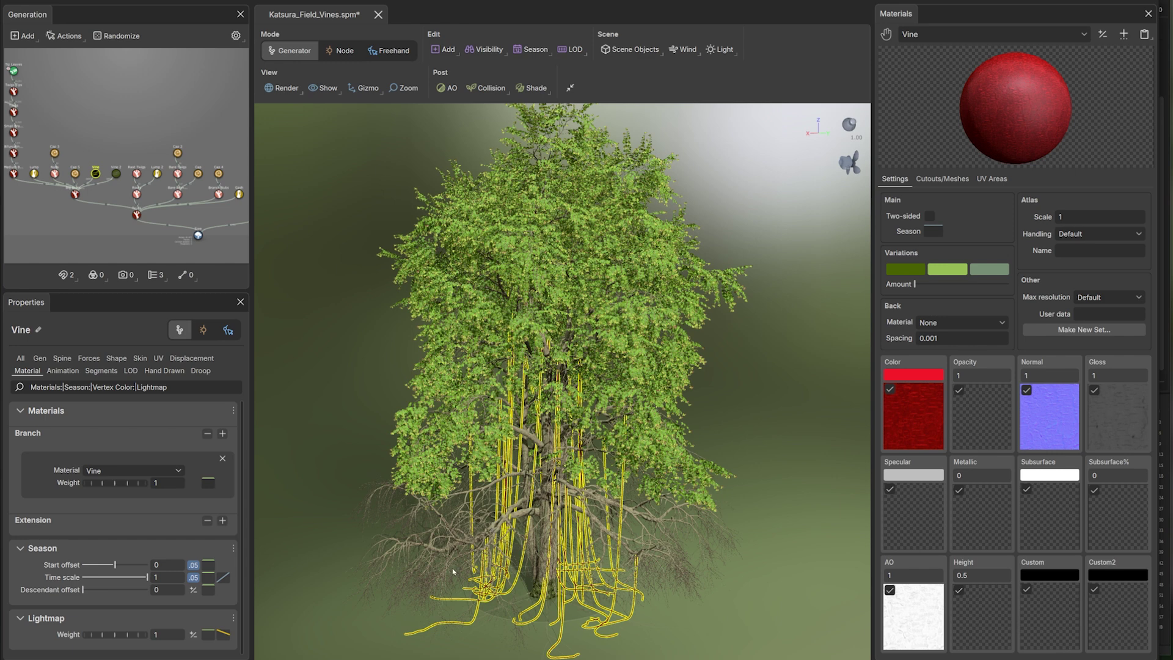
pyautogui.click(201, 371)
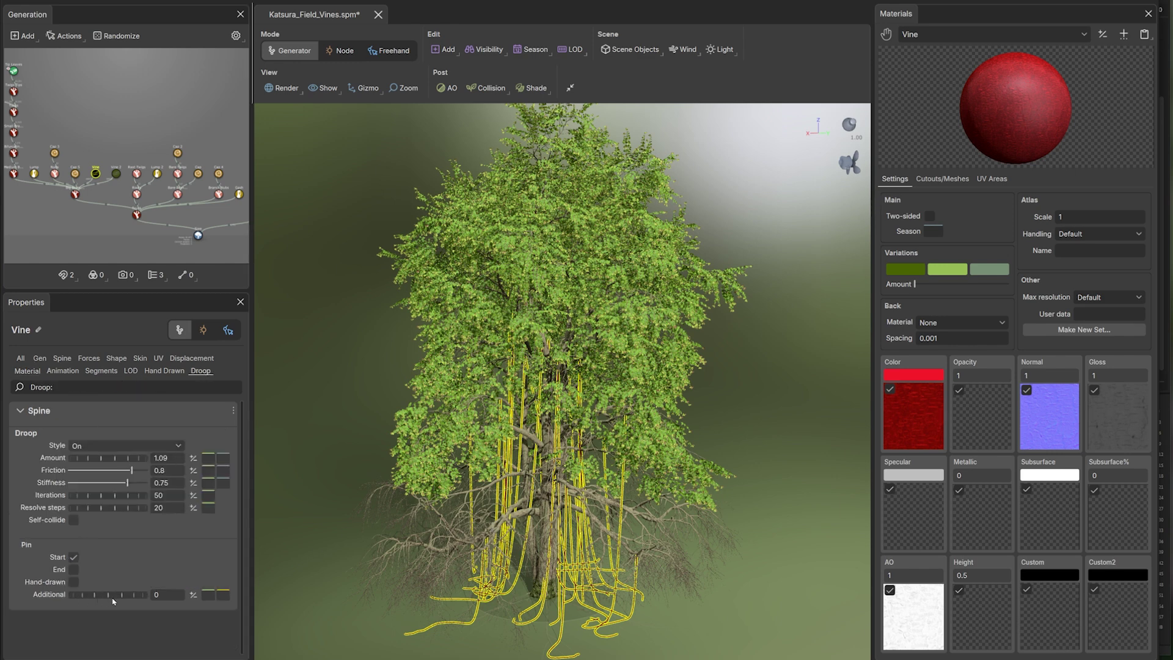
pyautogui.moveTo(110, 595); pyautogui.dragTo(123, 593)
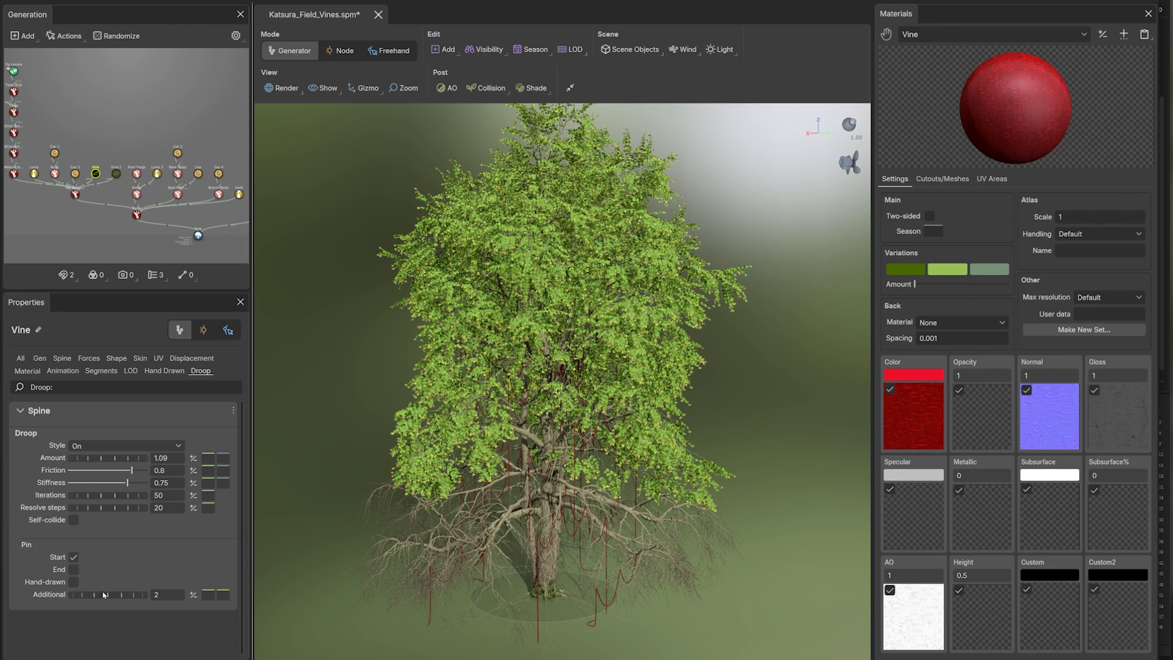
# On the additional pins' parent curve for the 2 - Trunk level, add a middle point at full height and set the start point's Y to 0
pyautogui.click(217, 596)
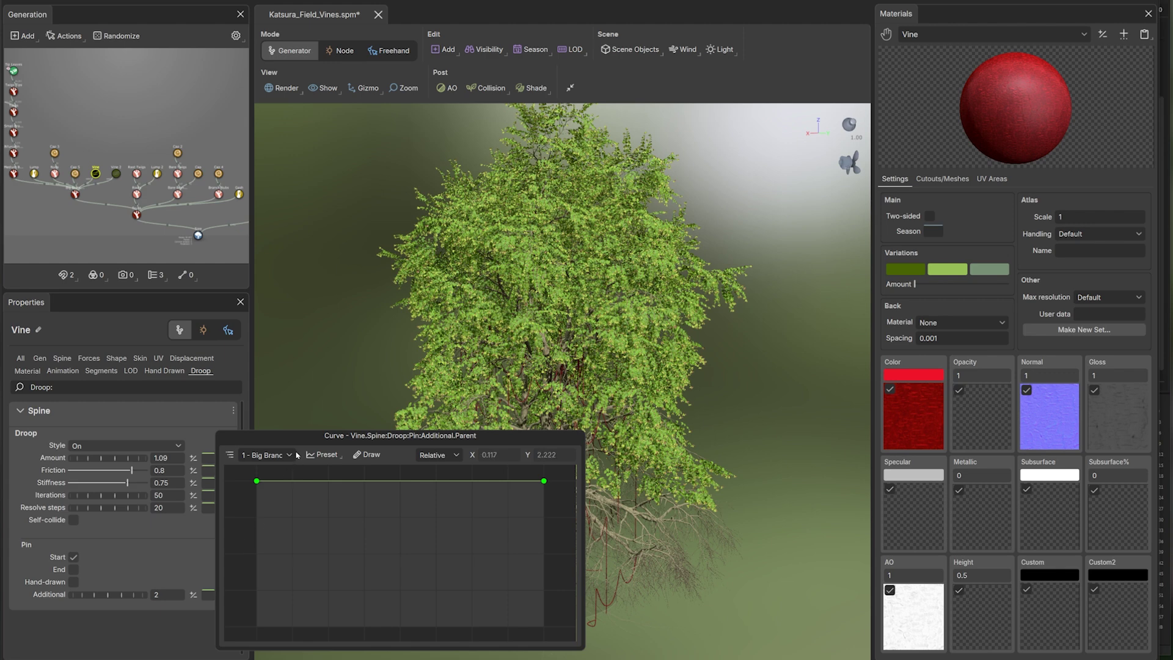
pyautogui.moveTo(323, 436); pyautogui.dragTo(792, 388)
pyautogui.click(736, 404)
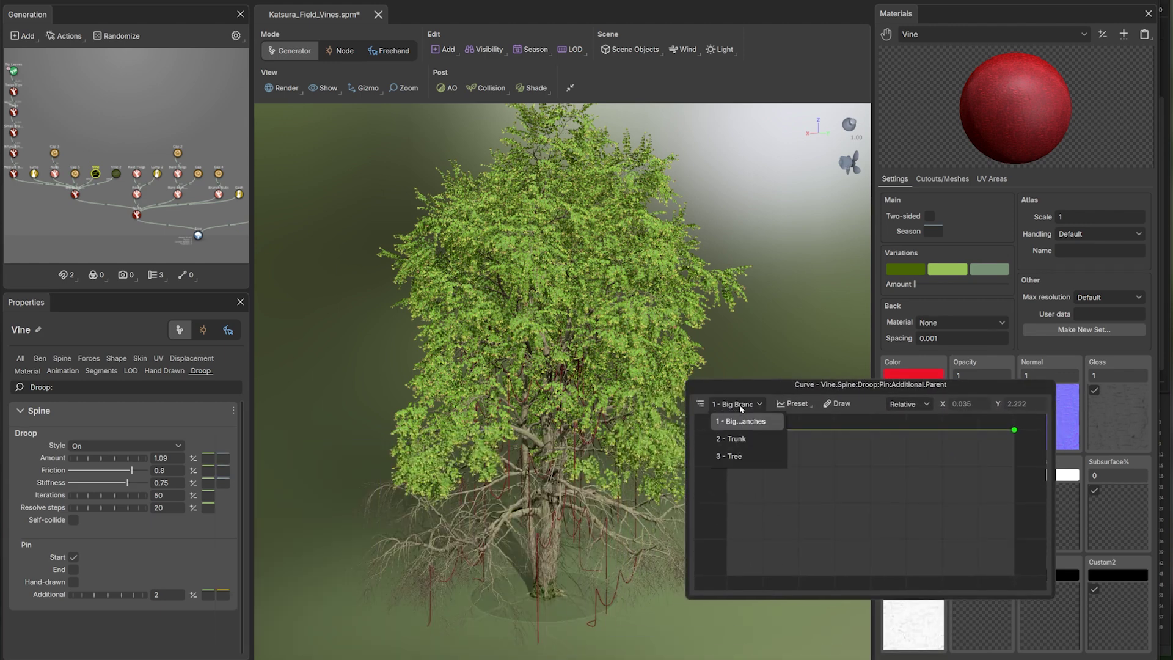
pyautogui.click(736, 438)
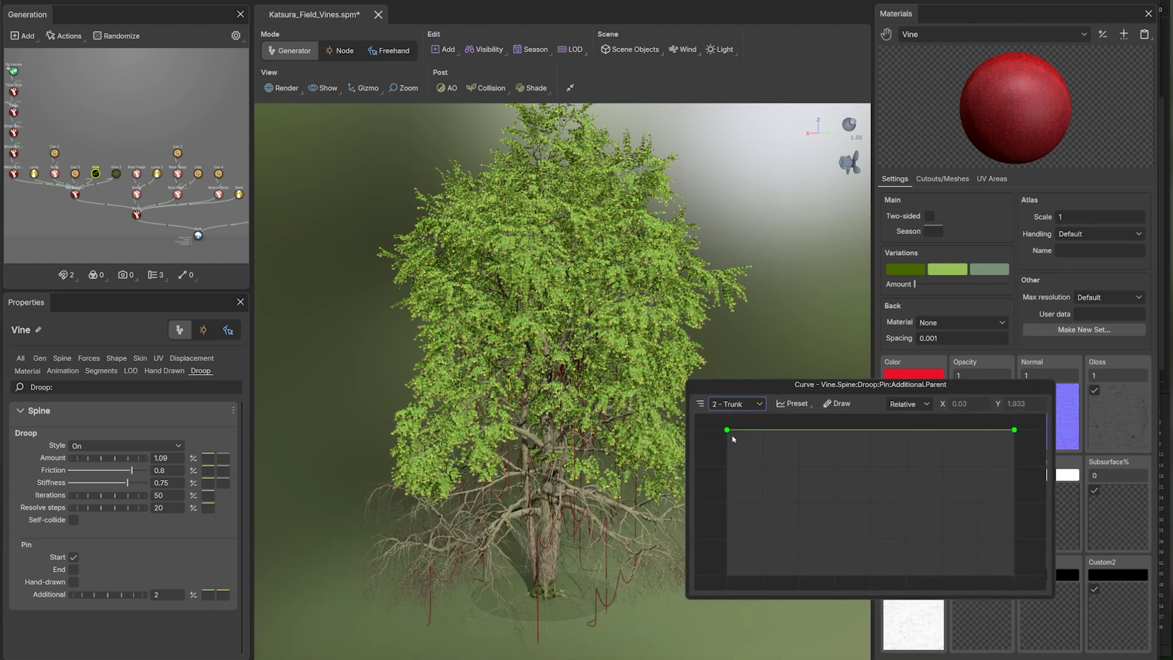
pyautogui.click(859, 431)
pyautogui.moveTo(728, 573); pyautogui.dragTo(727, 579)
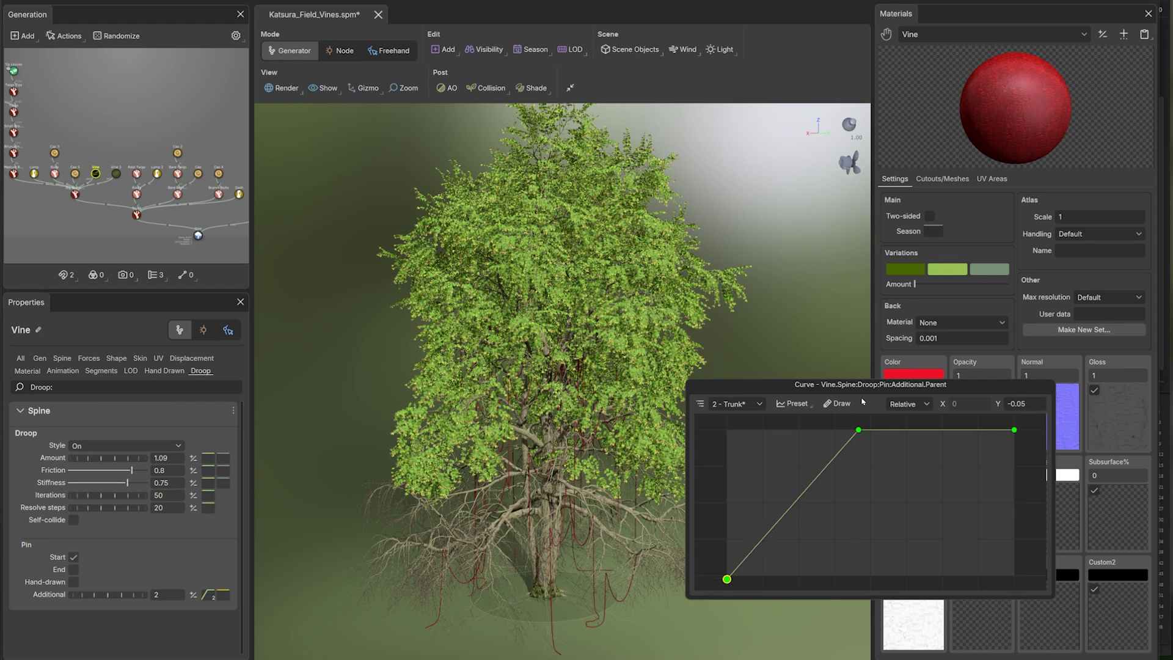
pyautogui.click(1031, 402)
pyautogui.press('BackSpace')
pyautogui.moveTo(1031, 401); pyautogui.dragTo(1001, 410)
pyautogui.write('0')
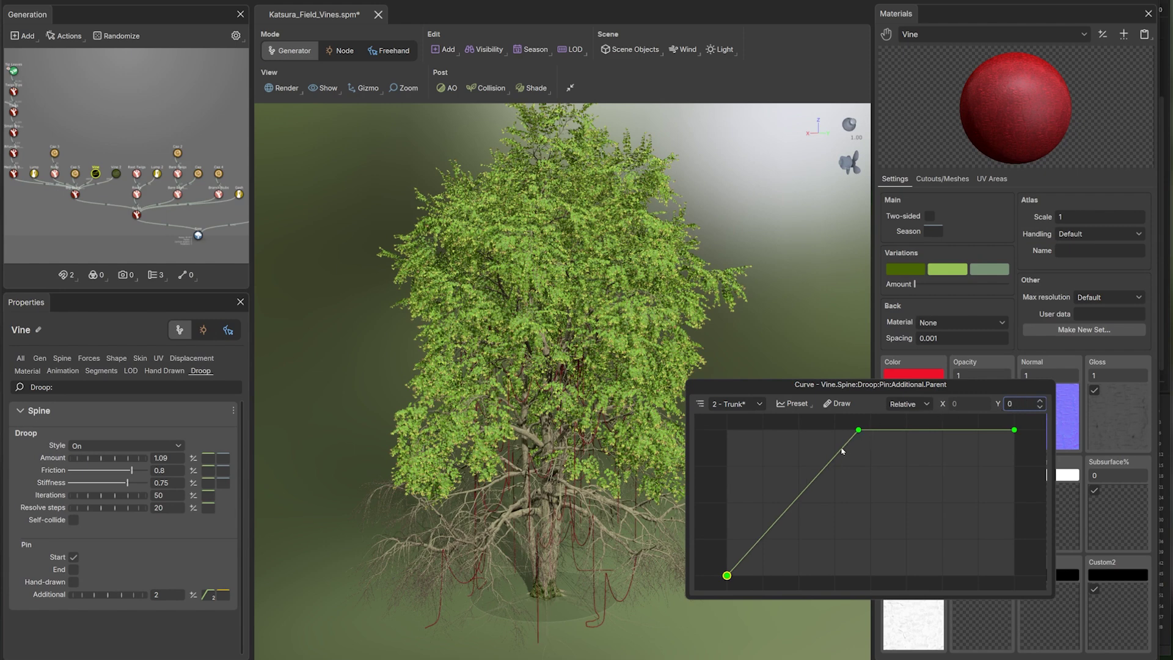
# Make the trunk-level pin curve rise abruptly by adding a point at X 0.397, Y 0, and close the curve editor
pyautogui.click(842, 451)
pyautogui.click(1026, 404)
pyautogui.write('0')
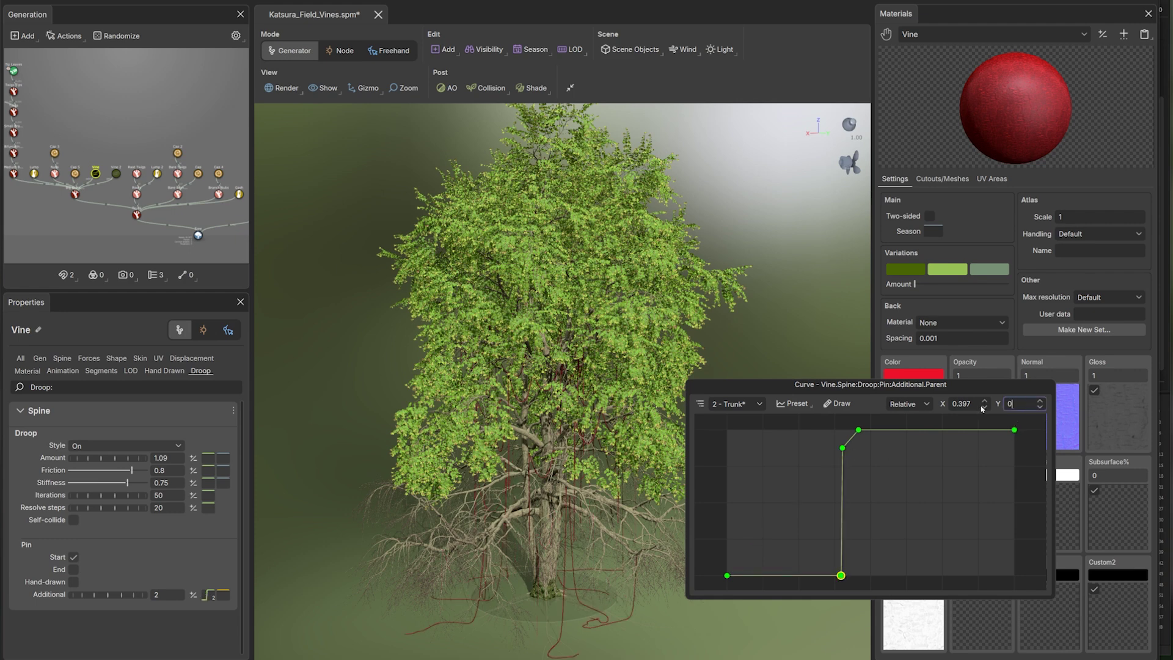
pyautogui.click(352, 498)
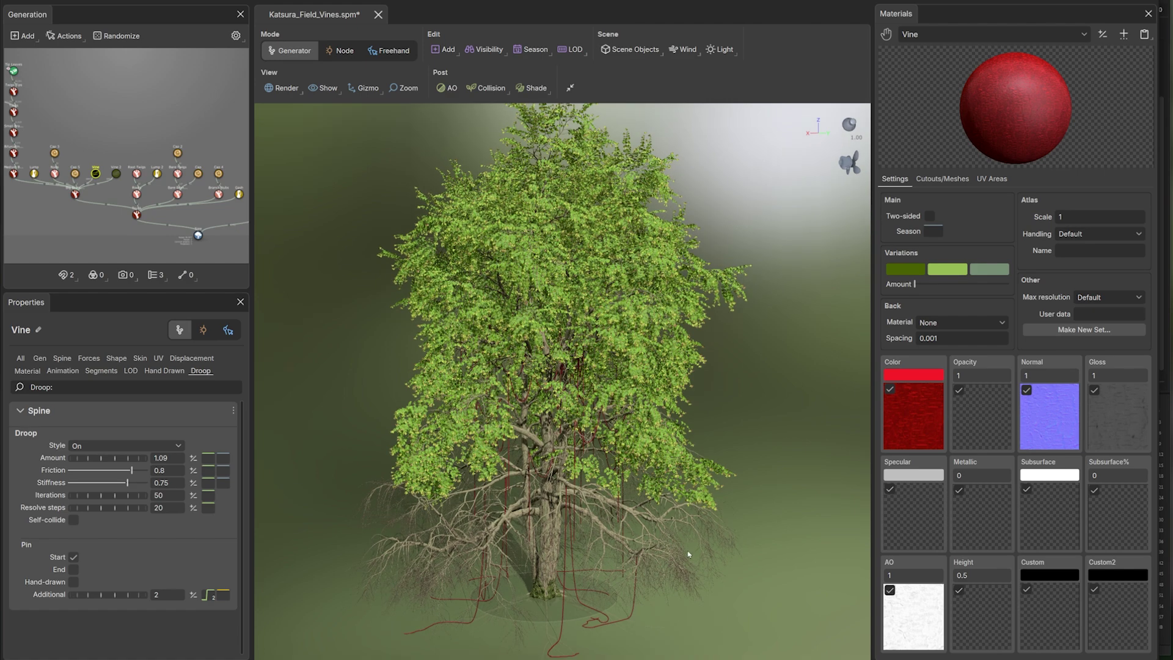
# Examine the pinned vines on the tree and the droop settings of the Vine 2 generator
pyautogui.moveTo(663, 561); pyautogui.dragTo(703, 557)
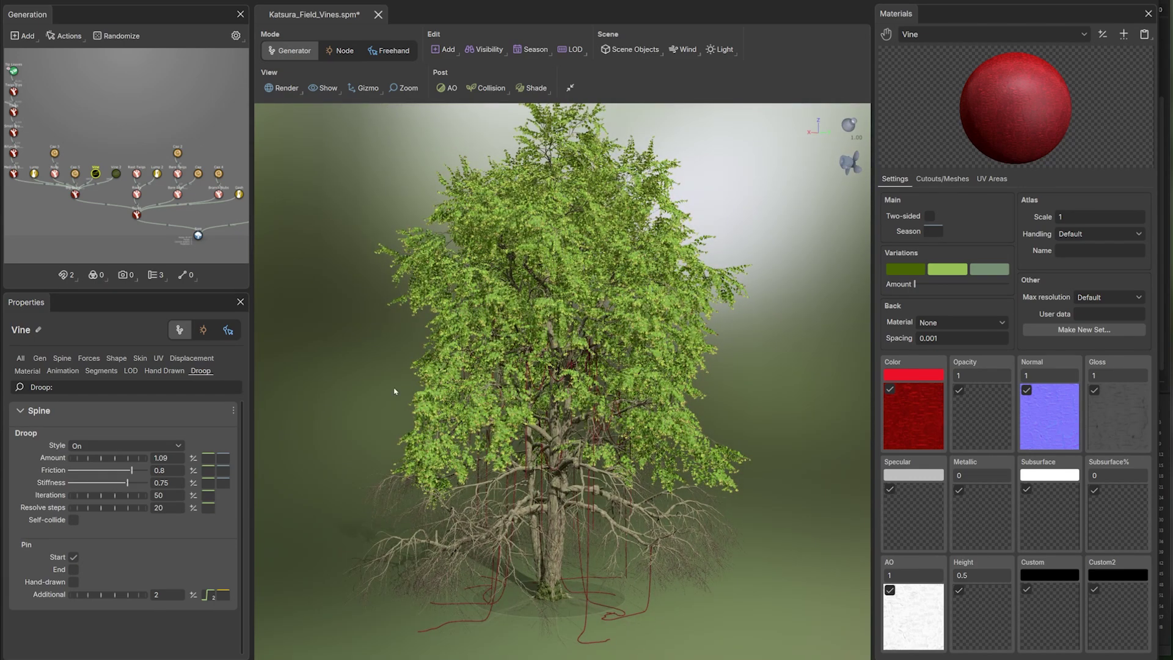
pyautogui.click(119, 177)
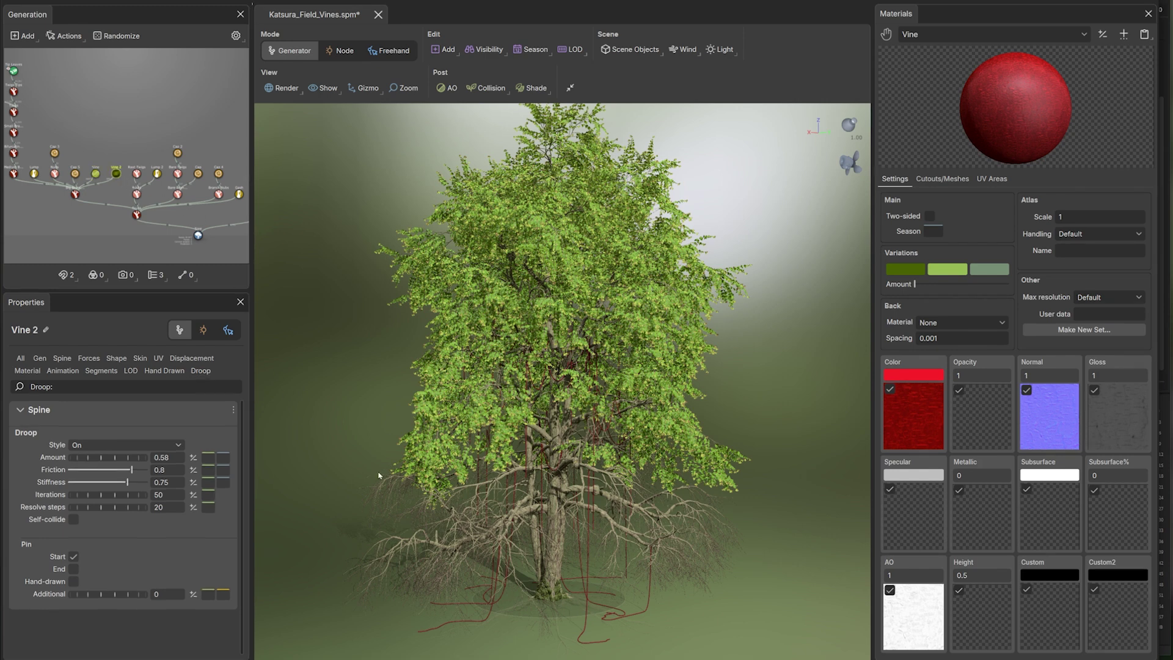
pyautogui.click(183, 253)
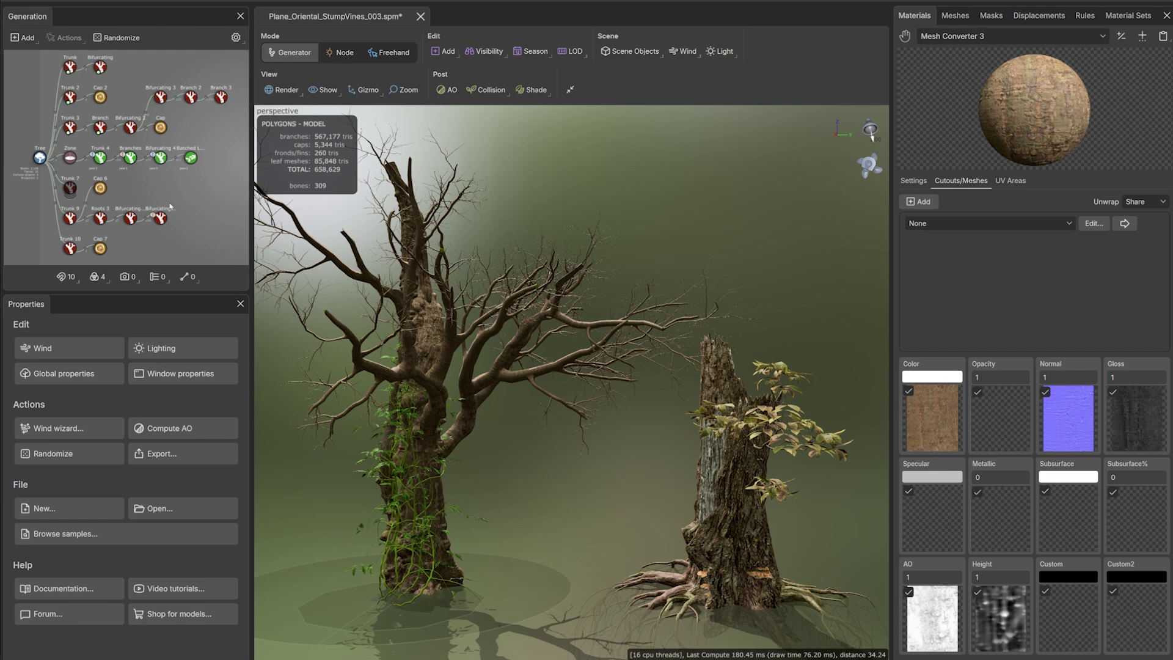
# In the stump vines model, add a Branch generator to the large tree's lower limbs and set its number to 0
pyautogui.rightClick(470, 431)
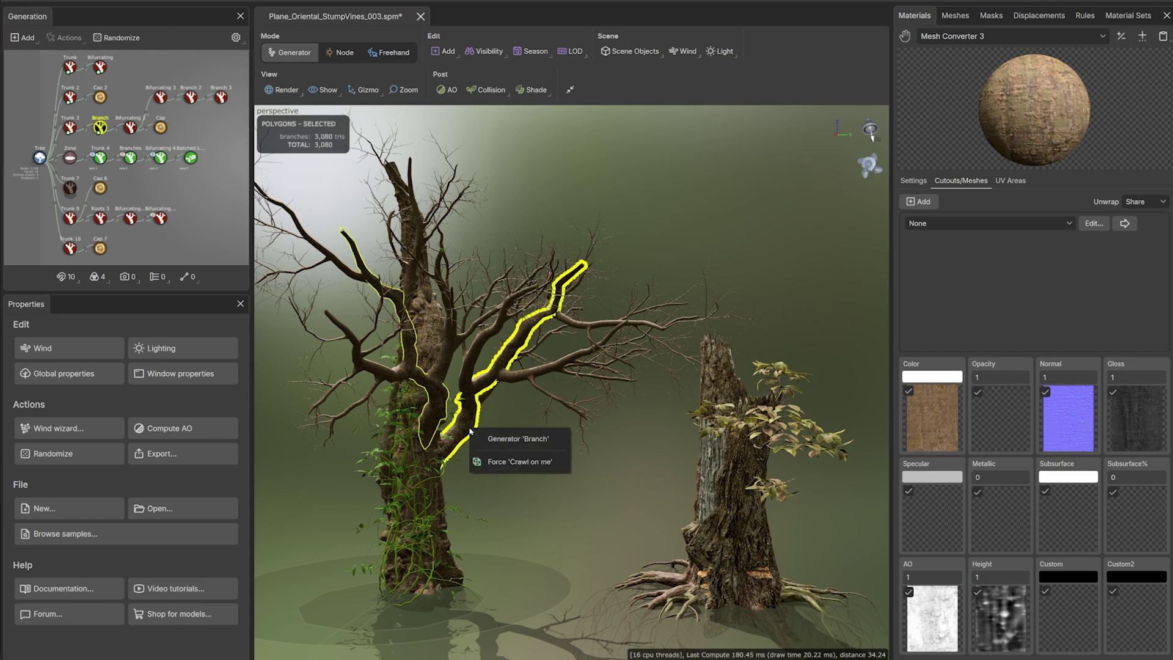
pyautogui.click(448, 51)
pyautogui.click(473, 84)
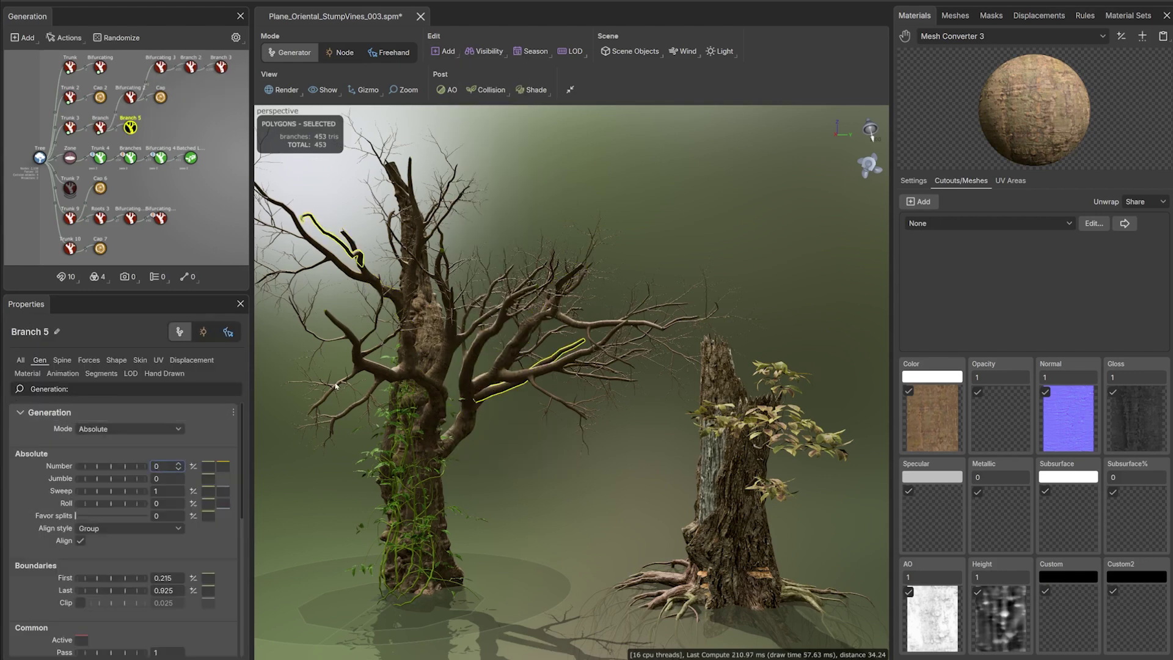
# Convert the Branch 5 generator to hand drawn
pyautogui.click(206, 249)
pyautogui.click(130, 127)
pyautogui.rightClick(130, 128)
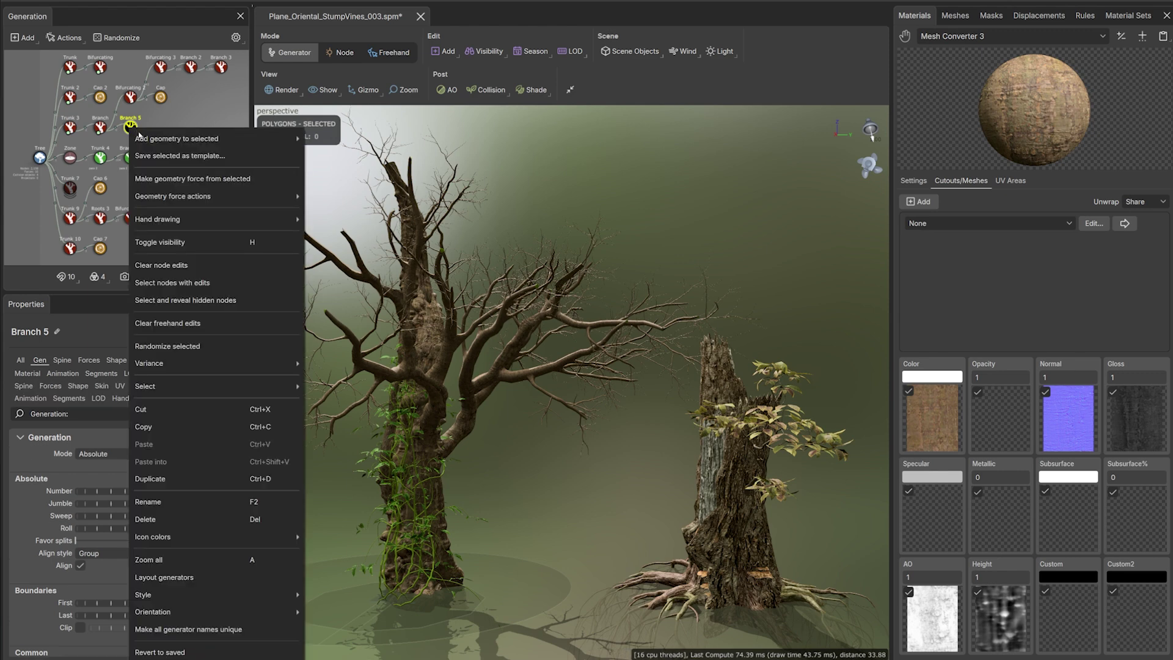
pyautogui.moveTo(161, 221)
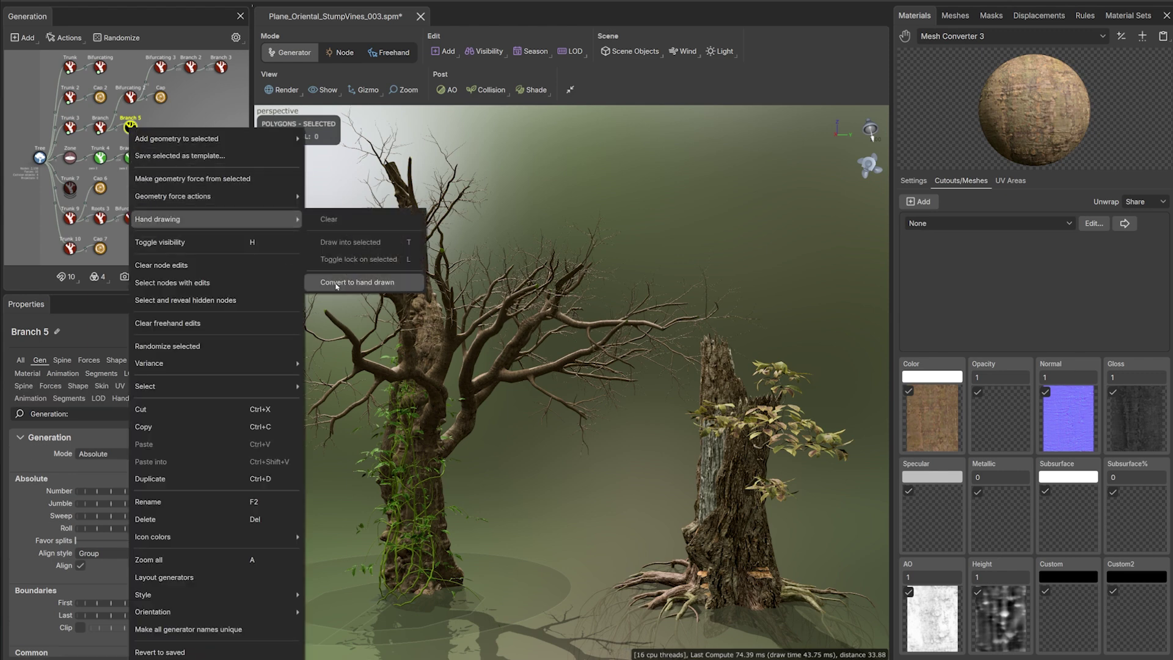
pyautogui.click(336, 283)
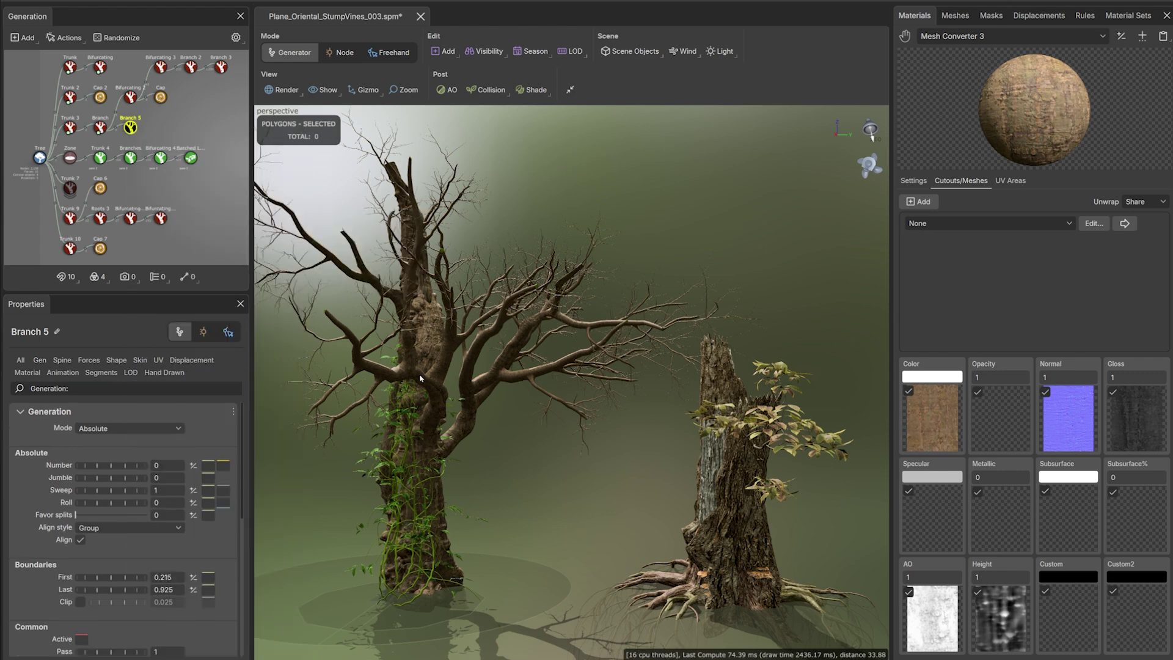
# Hand-draw a branch hanging from the tree's lower limb down to the stump's roots, and reposition its upper control point
pyautogui.click(483, 404)
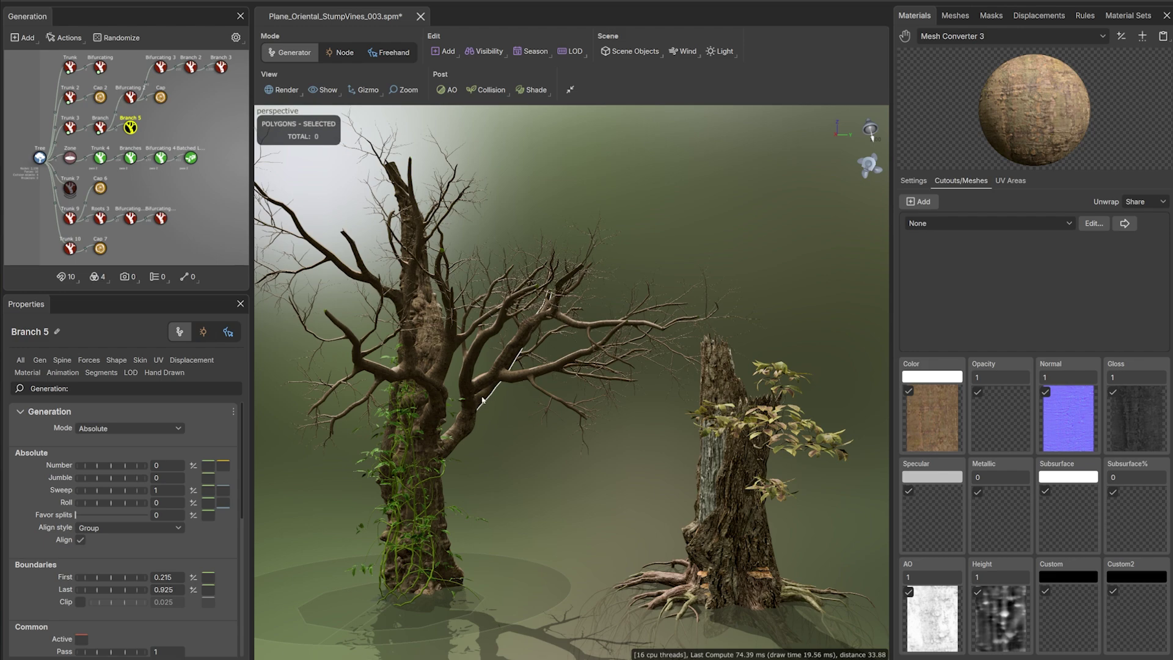
pyautogui.click(478, 392)
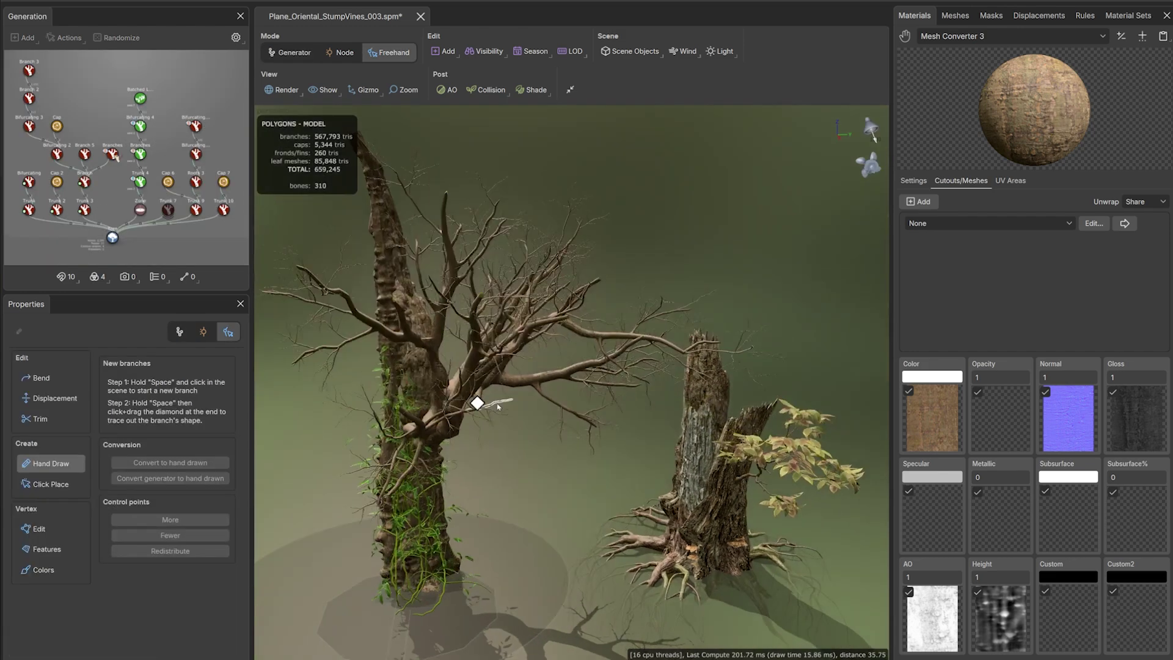
pyautogui.click(480, 404)
pyautogui.moveTo(485, 413); pyautogui.dragTo(477, 405, button='middle')
pyautogui.moveTo(475, 404)
pyautogui.mouseDown()
pyautogui.moveTo(516, 489)
pyautogui.moveTo(580, 555)
pyautogui.moveTo(666, 570)
pyautogui.moveTo(690, 567)
pyautogui.moveTo(693, 553)
pyautogui.mouseUp()
pyautogui.moveTo(520, 582)
pyautogui.mouseDown(button='middle')
pyautogui.moveTo(618, 581)
pyautogui.moveTo(461, 576)
pyautogui.mouseUp(button='middle')
pyautogui.moveTo(460, 575)
pyautogui.mouseDown()
pyautogui.moveTo(536, 605)
pyautogui.moveTo(500, 591)
pyautogui.mouseUp()
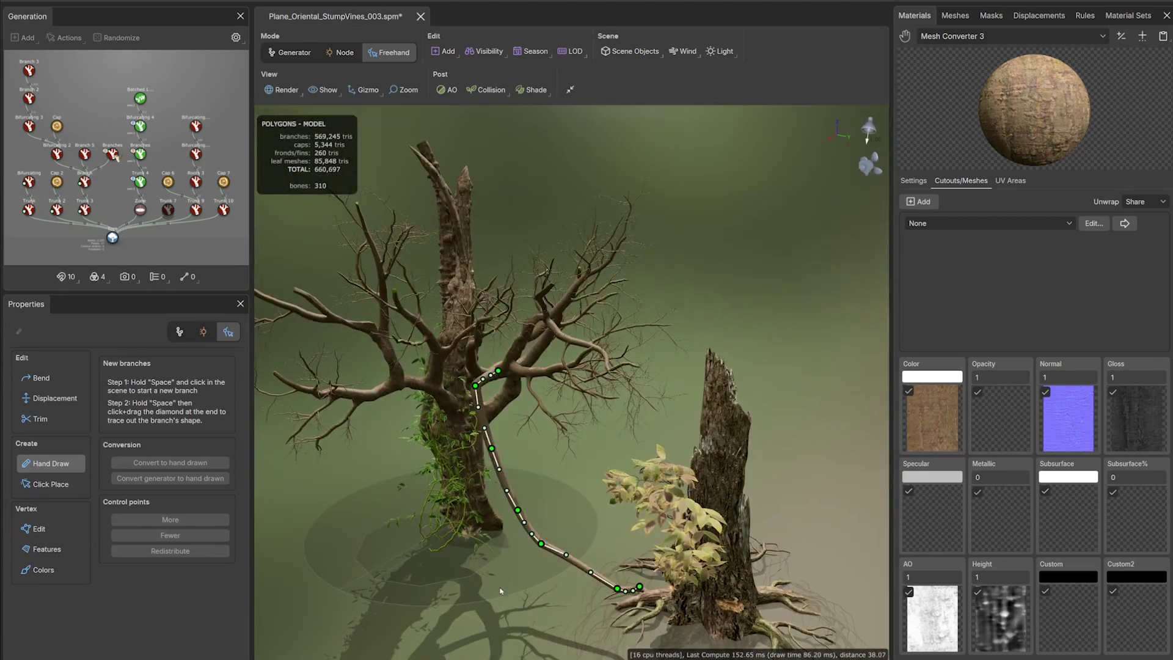
pyautogui.moveTo(476, 387); pyautogui.dragTo(483, 430)
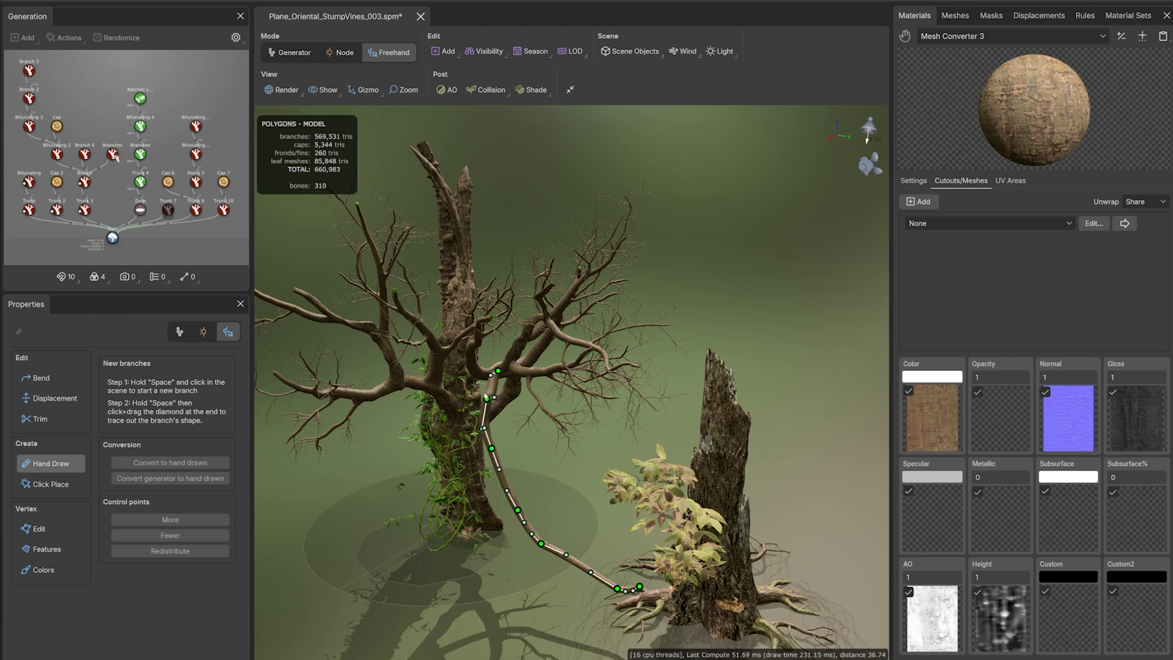
# Lower the hand-drawn branch's absolute radius profile curve, ending at Y 0.023, and turn off its welding
pyautogui.click(180, 331)
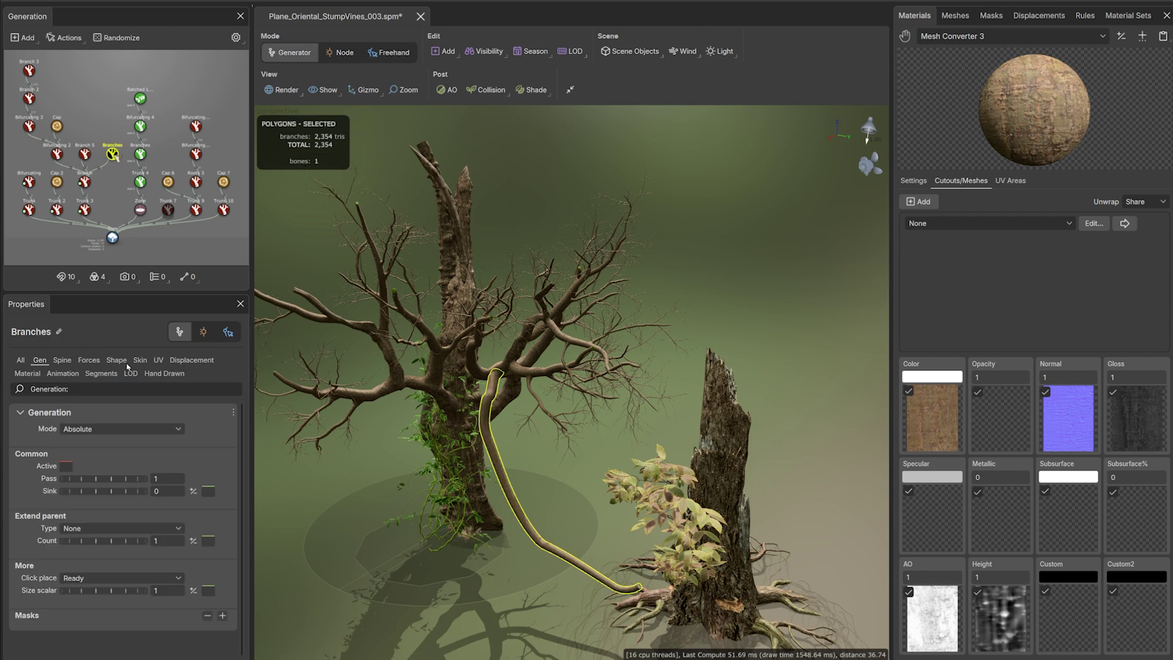
pyautogui.click(140, 361)
pyautogui.click(224, 480)
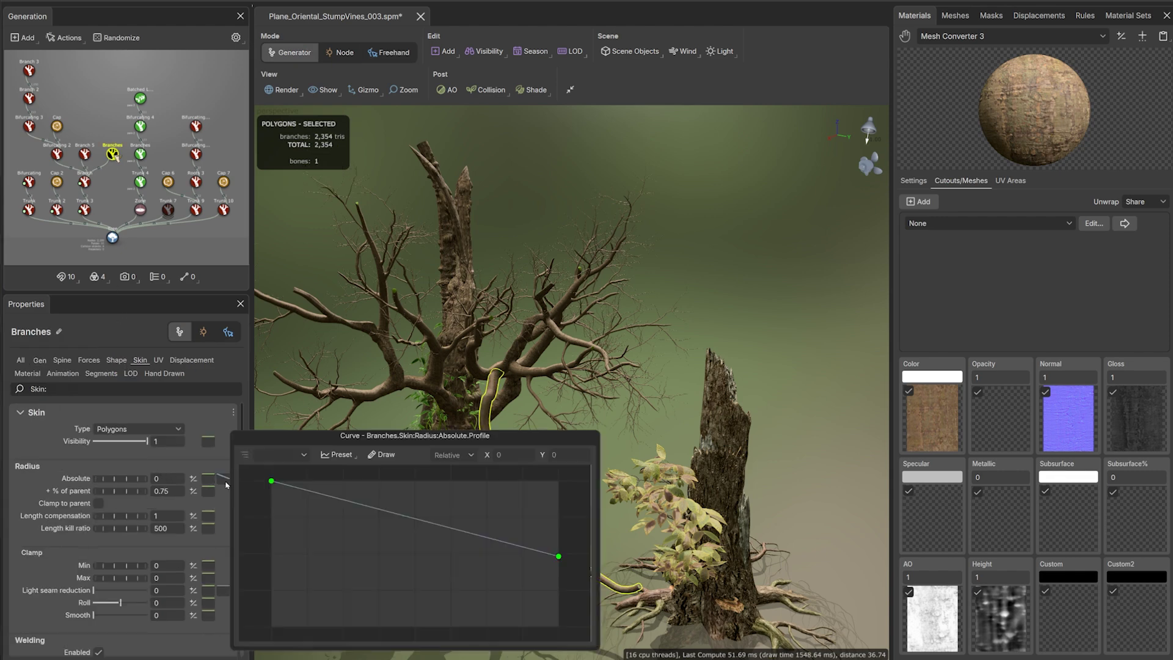
pyautogui.moveTo(271, 482); pyautogui.dragTo(272, 587)
pyautogui.moveTo(560, 561); pyautogui.dragTo(561, 627)
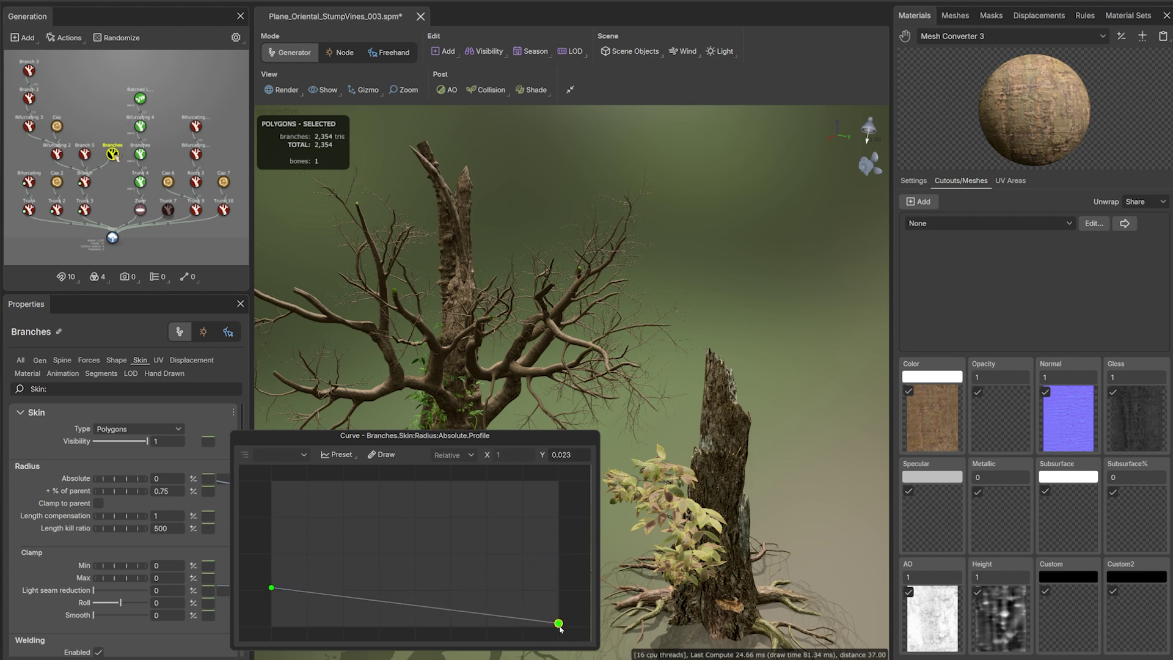
pyautogui.click(513, 426)
pyautogui.click(489, 380)
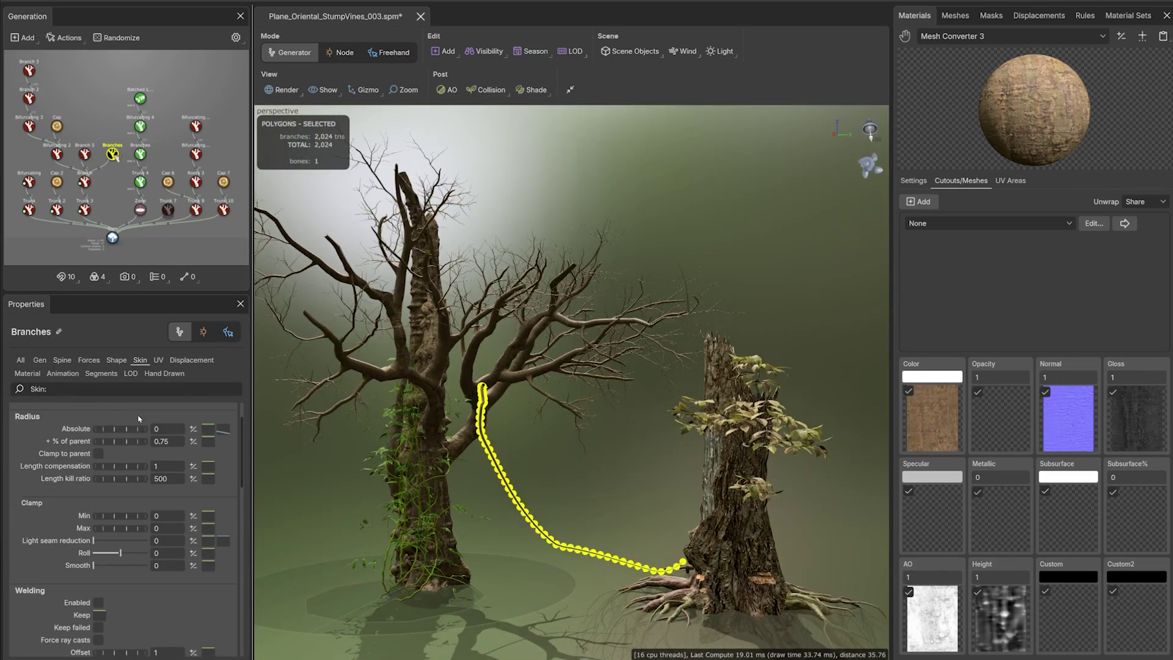
# Extend the end of the hand-drawn branch around the stump's trunk and redistribute its control points
pyautogui.scroll(8, 568, 551)
pyautogui.moveTo(569, 553); pyautogui.dragTo(465, 360, button='middle')
pyautogui.click(390, 53)
pyautogui.click(743, 526)
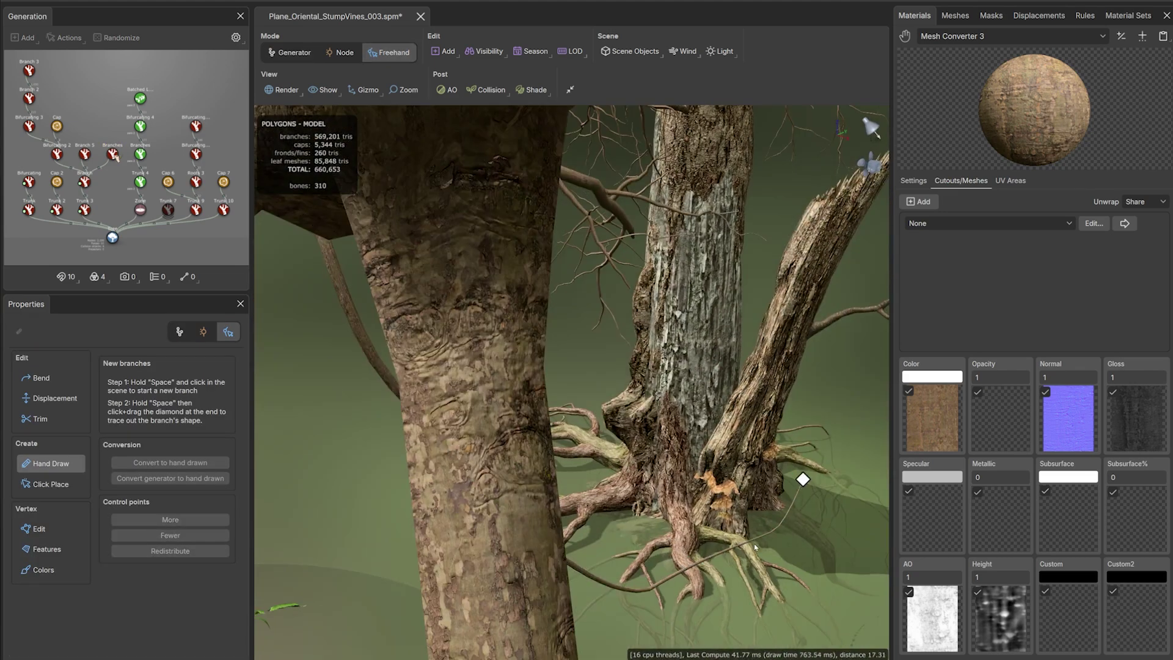
pyautogui.moveTo(754, 544); pyautogui.dragTo(803, 481)
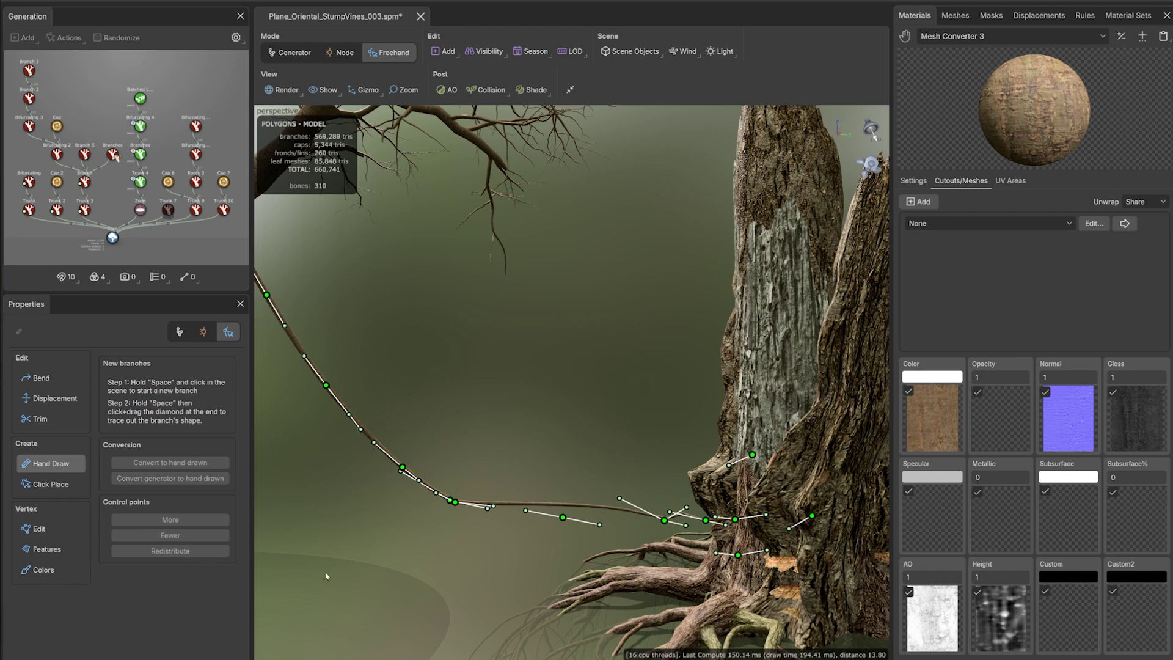
pyautogui.click(175, 551)
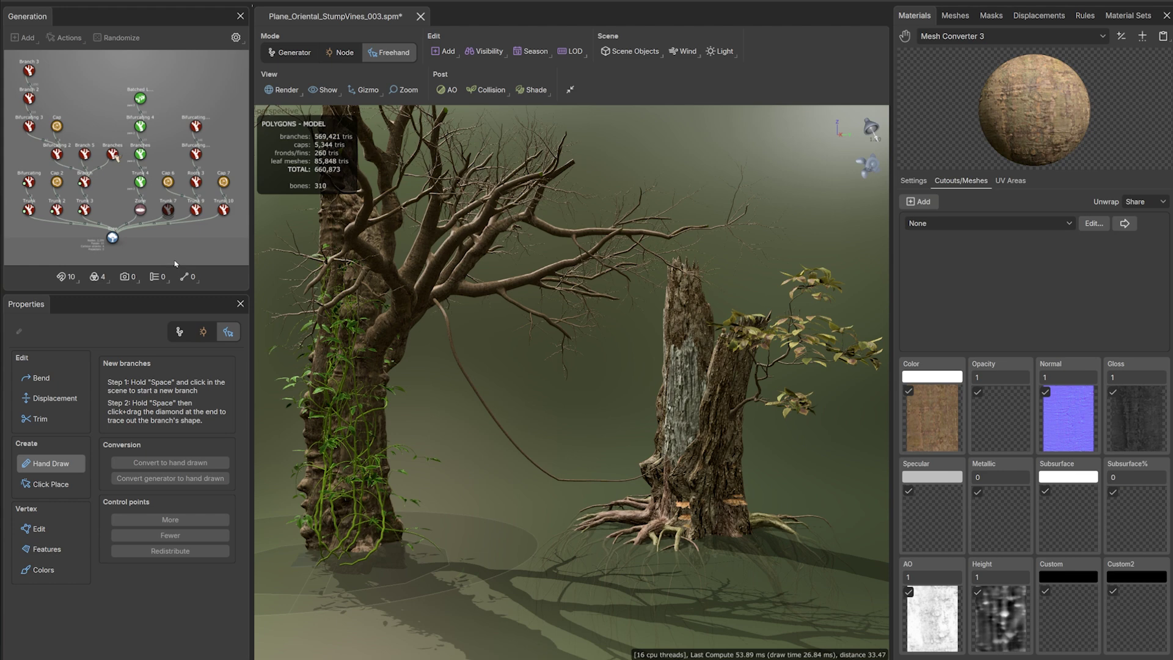
# Add a Vine generator to the hand-drawn branch and set its absolute radius to 0.05
pyautogui.click(224, 210)
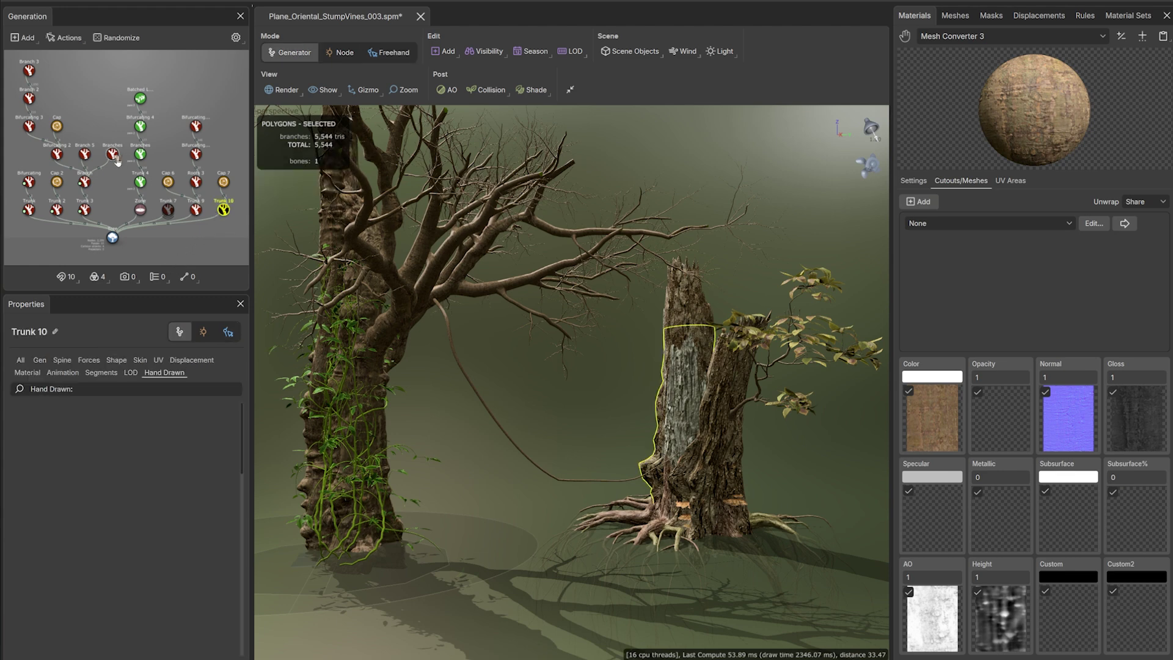
pyautogui.click(113, 155)
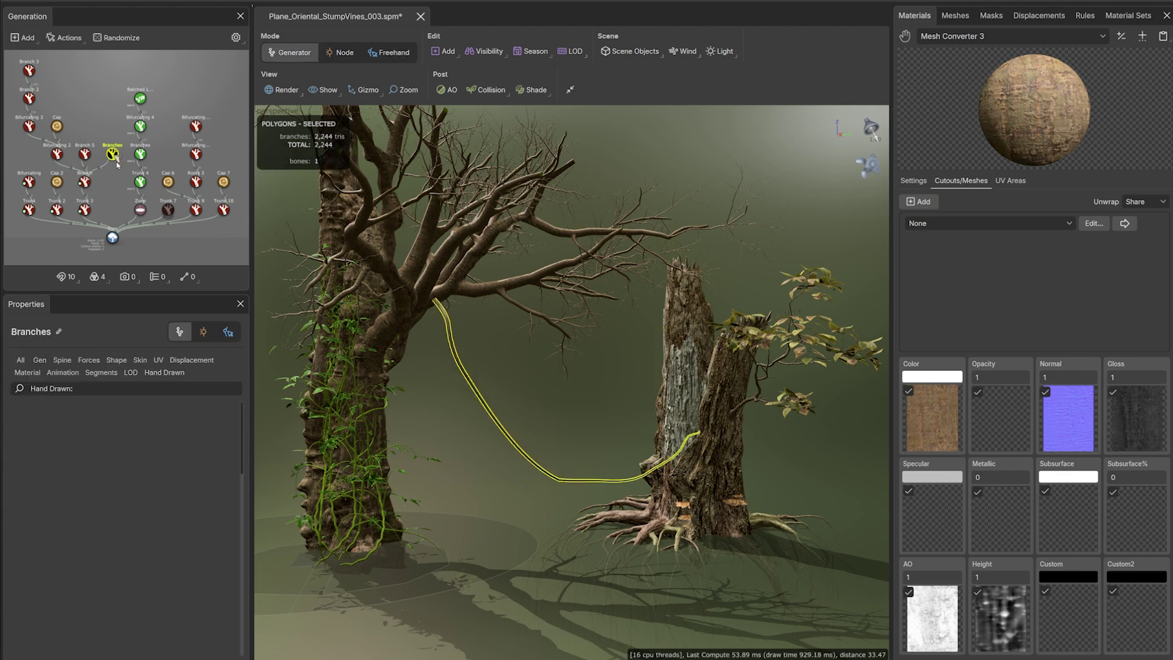
pyautogui.click(442, 52)
pyautogui.click(452, 204)
pyautogui.click(138, 361)
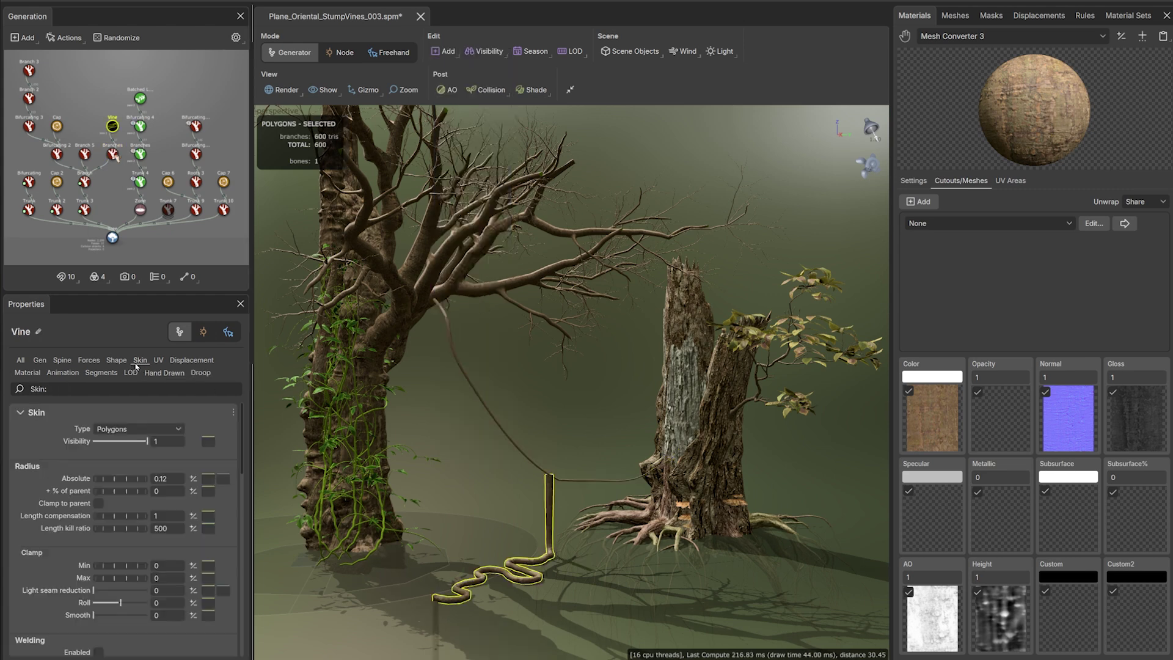
pyautogui.moveTo(129, 484); pyautogui.dragTo(125, 482)
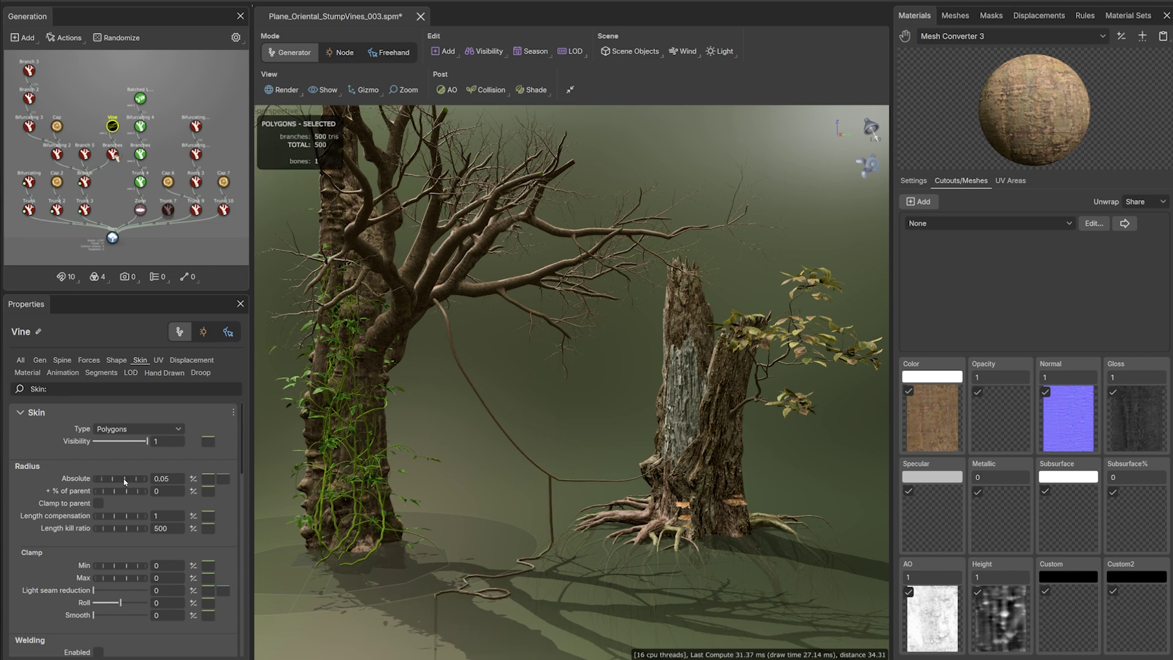
# Set the vine generator's number to 5 and its last boundary to 0
pyautogui.click(39, 361)
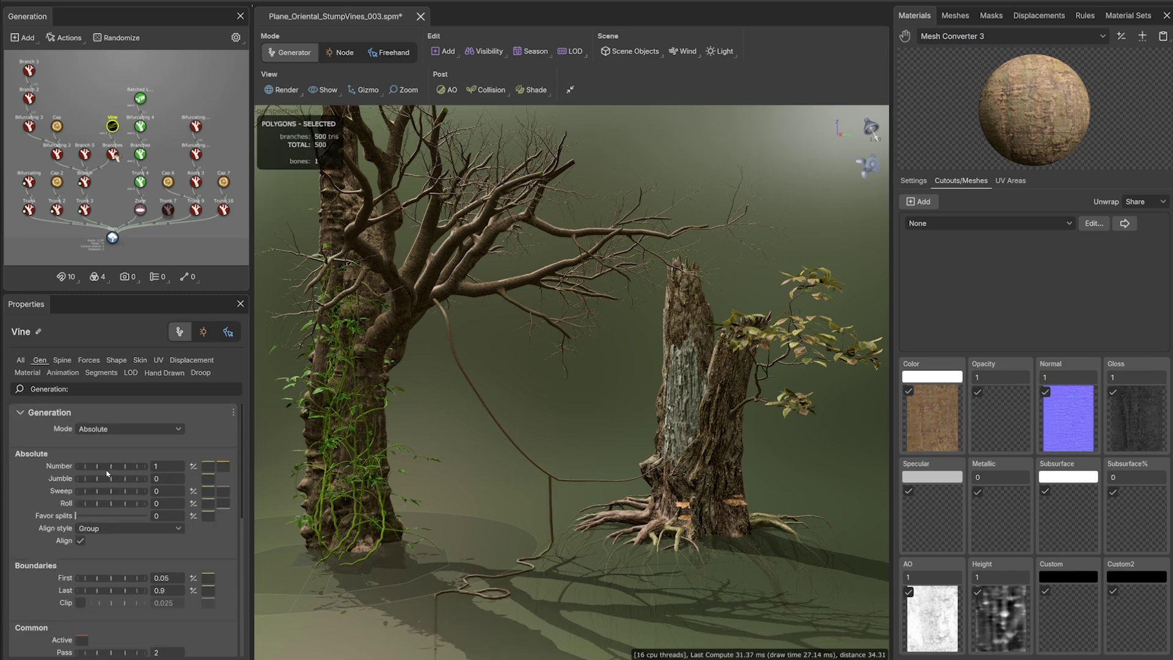
pyautogui.moveTo(130, 468)
pyautogui.mouseDown()
pyautogui.moveTo(146, 470)
pyautogui.moveTo(127, 467)
pyautogui.mouseUp()
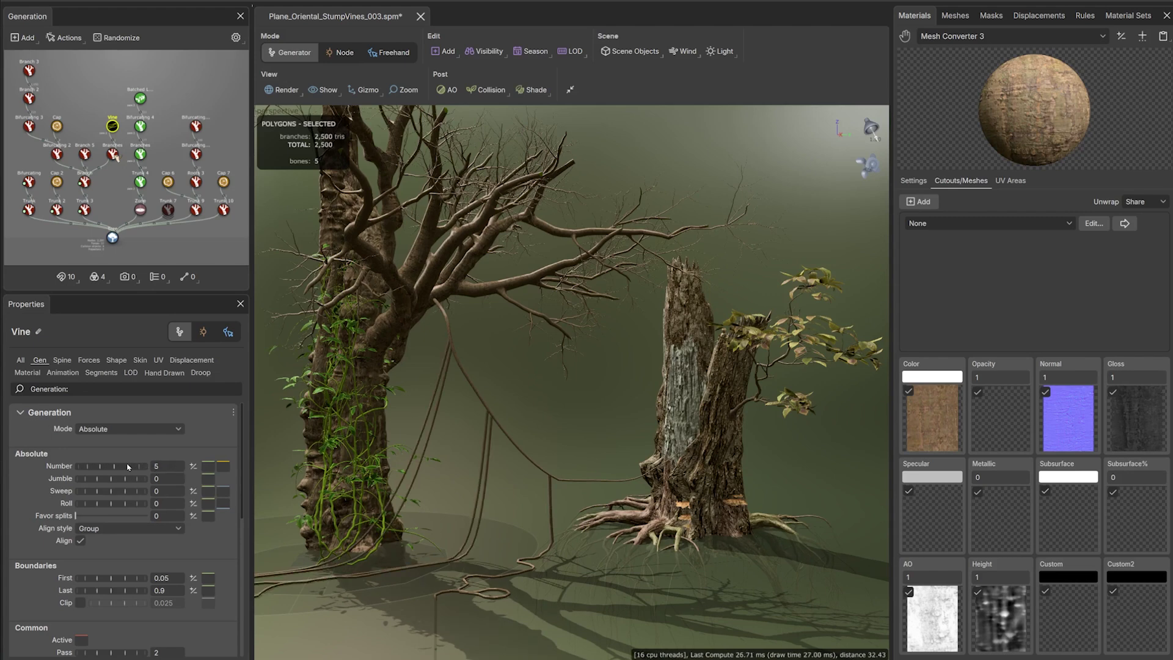
pyautogui.click(154, 587)
pyautogui.write('0')
pyautogui.press('Return')
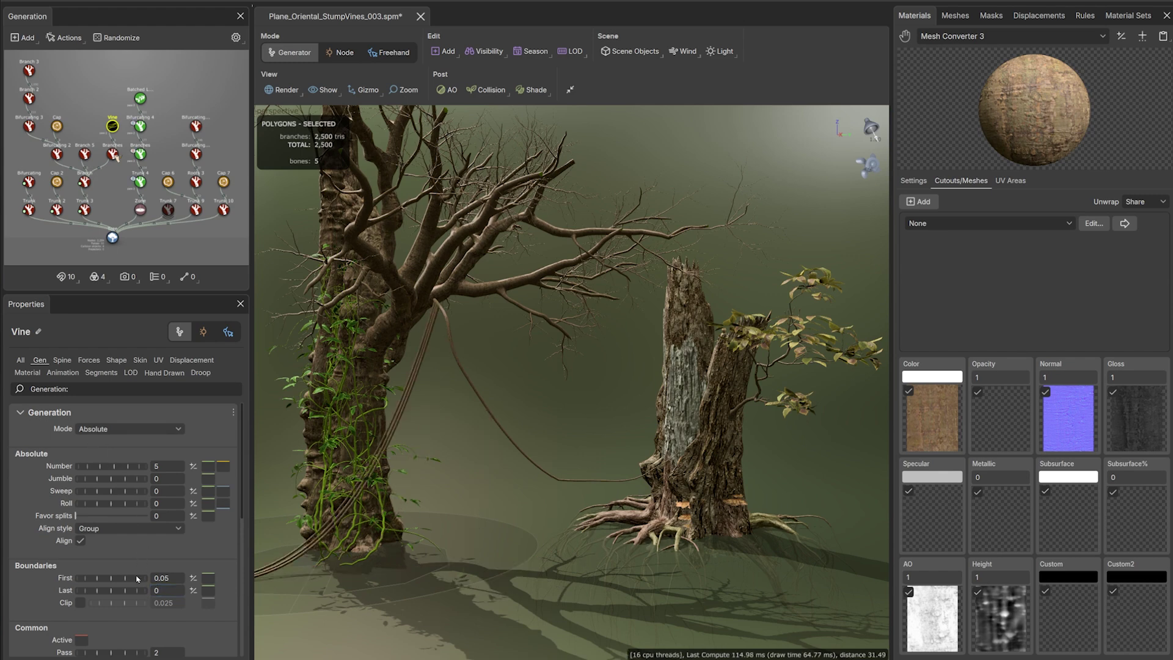
# Set the vines' last boundary to 1 and switch them to a different generation mode
pyautogui.click(159, 590)
pyautogui.write('1')
pyautogui.press('Return')
pyautogui.click(128, 429)
pyautogui.click(102, 549)
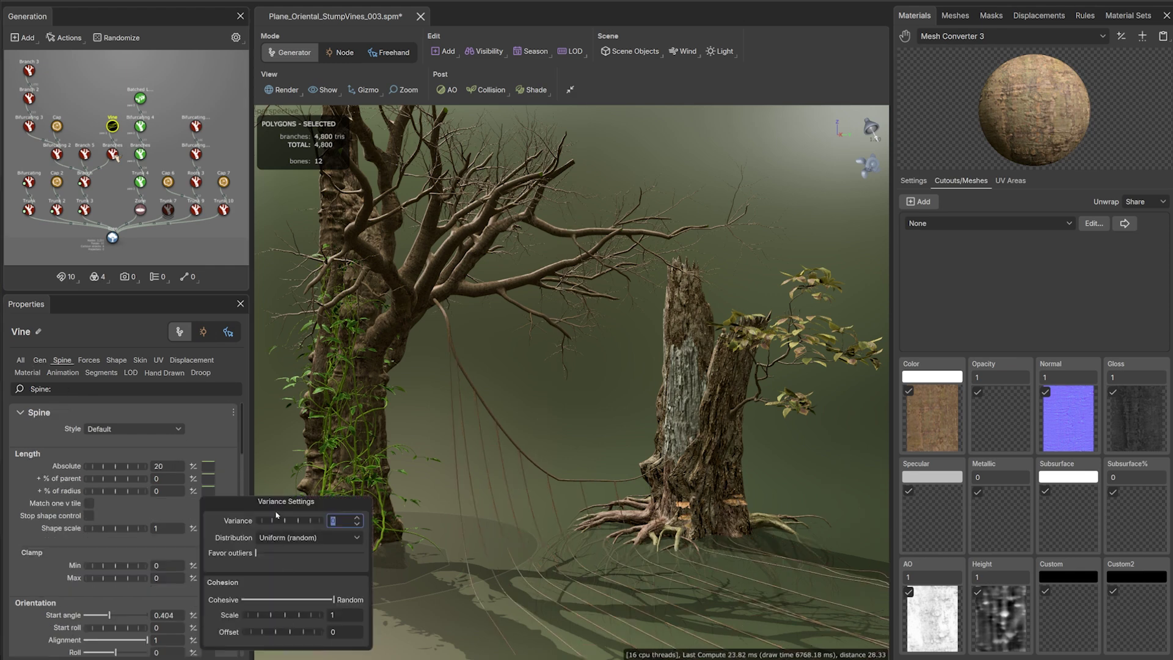
# Set the vines' start angle variance to 0.3 and their start roll variance to 0.22
pyautogui.moveTo(276, 520); pyautogui.dragTo(475, 508)
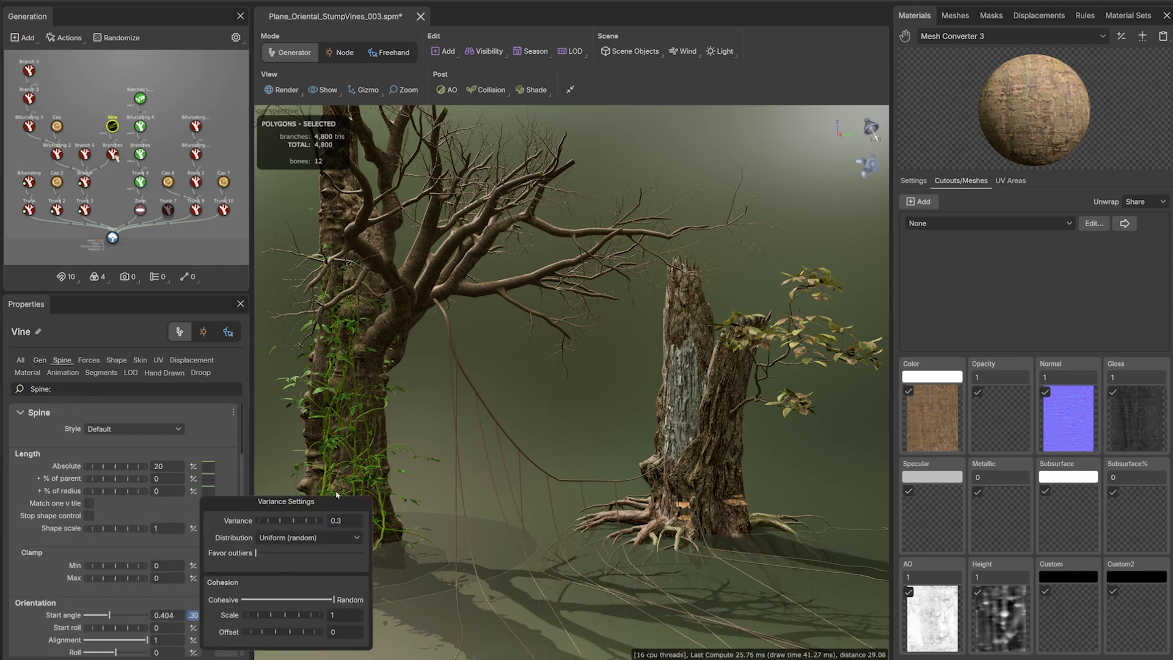
pyautogui.click(70, 607)
pyautogui.click(193, 628)
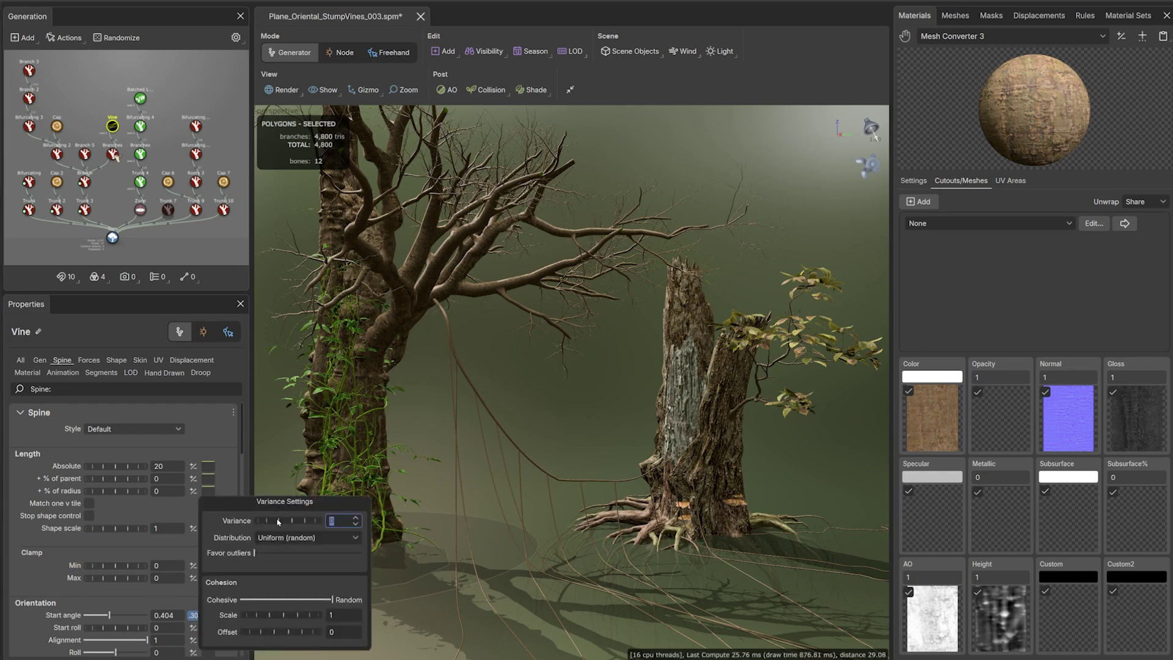
pyautogui.write('.22')
pyautogui.press('Return')
pyautogui.scroll(-1, 72, 611)
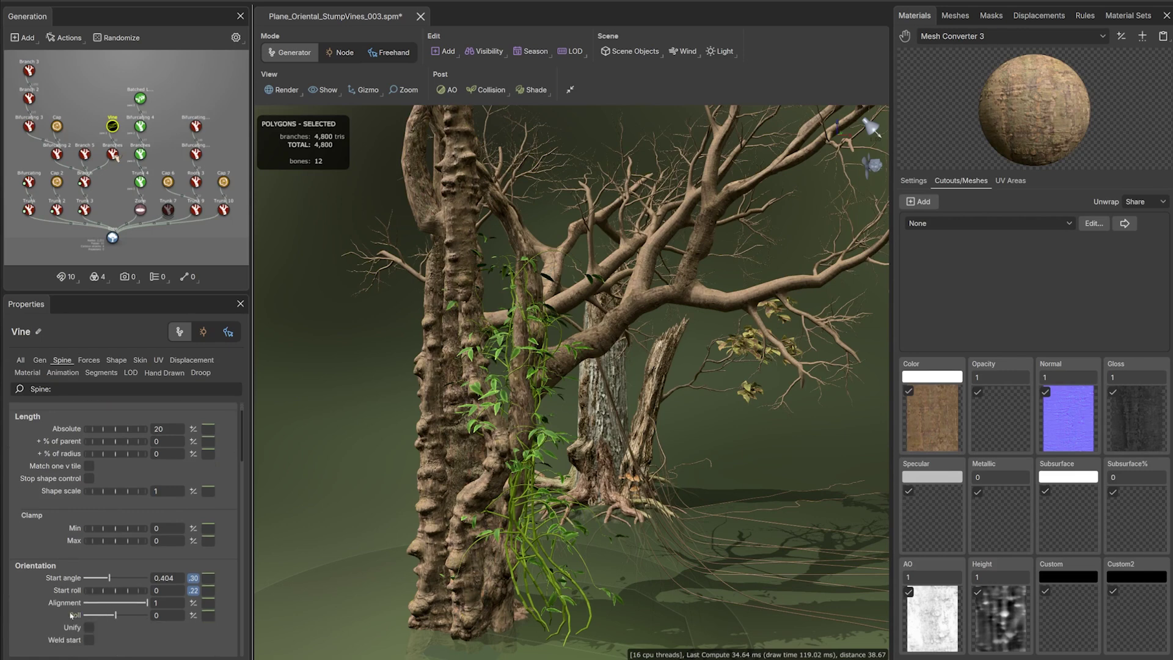
# Set the vines' generation rotation to -0.41 and add random variance to it
pyautogui.click(40, 361)
pyautogui.scroll(-5, 98, 565)
pyautogui.scroll(3, 102, 558)
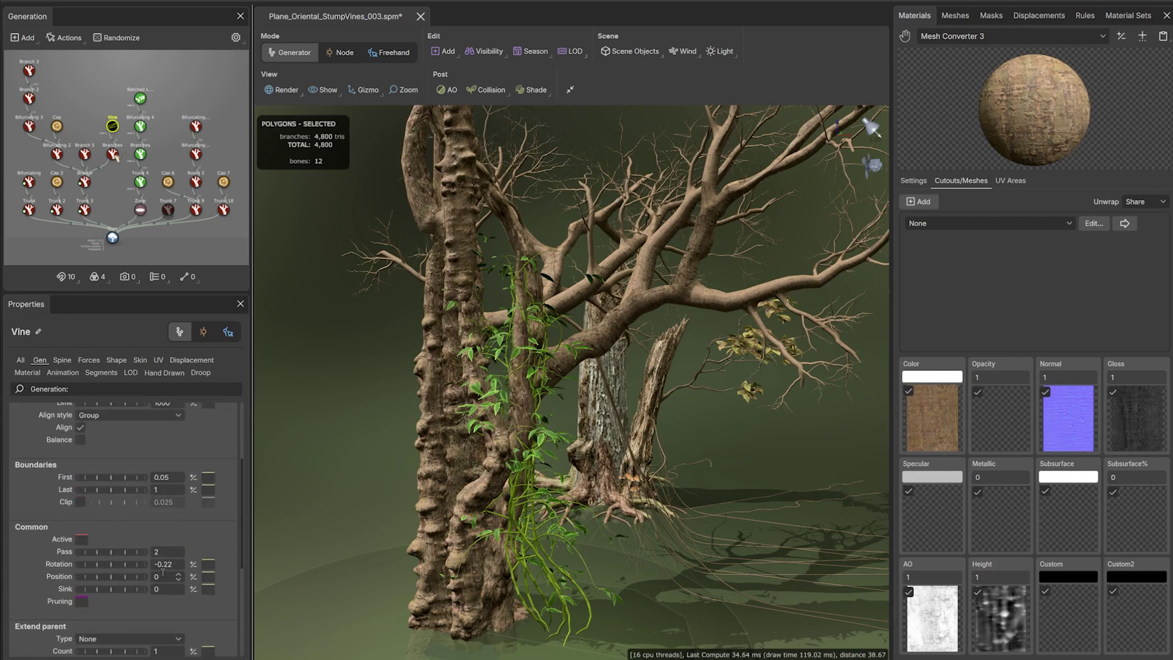
pyautogui.moveTo(132, 565); pyautogui.dragTo(119, 567)
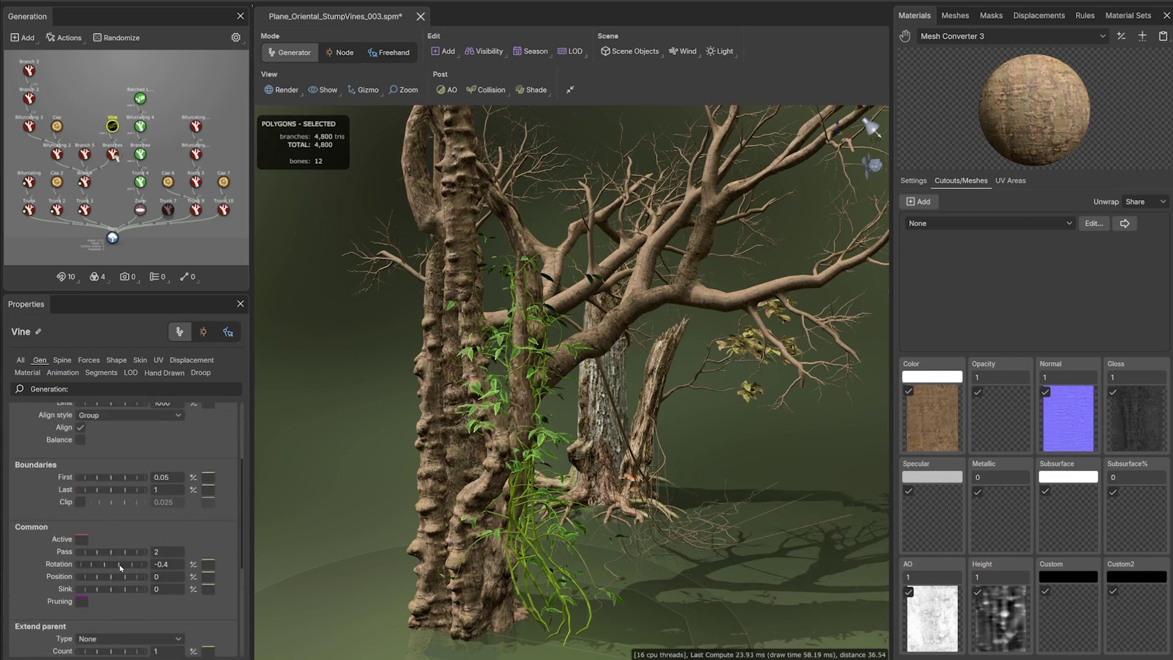
pyautogui.click(192, 564)
pyautogui.click(311, 521)
pyautogui.moveTo(310, 525); pyautogui.dragTo(361, 526)
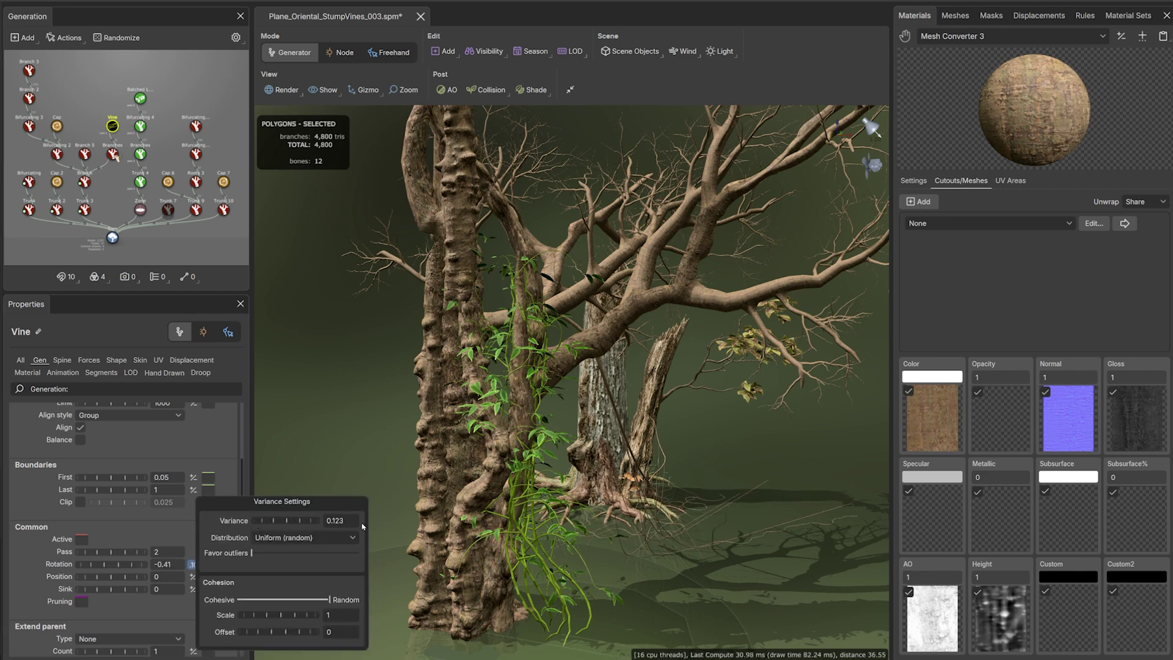
pyautogui.moveTo(565, 573); pyautogui.dragTo(481, 572)
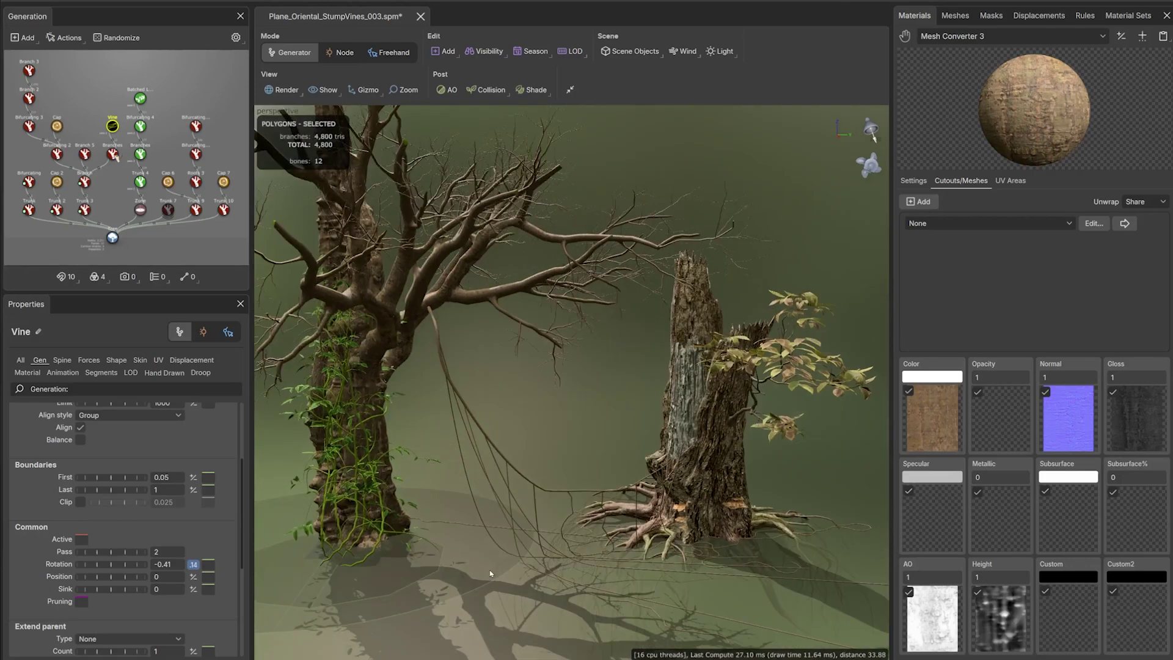
# Set the relative length segments of the vines to 0.96
pyautogui.moveTo(616, 501); pyautogui.dragTo(548, 504)
pyautogui.click(549, 508)
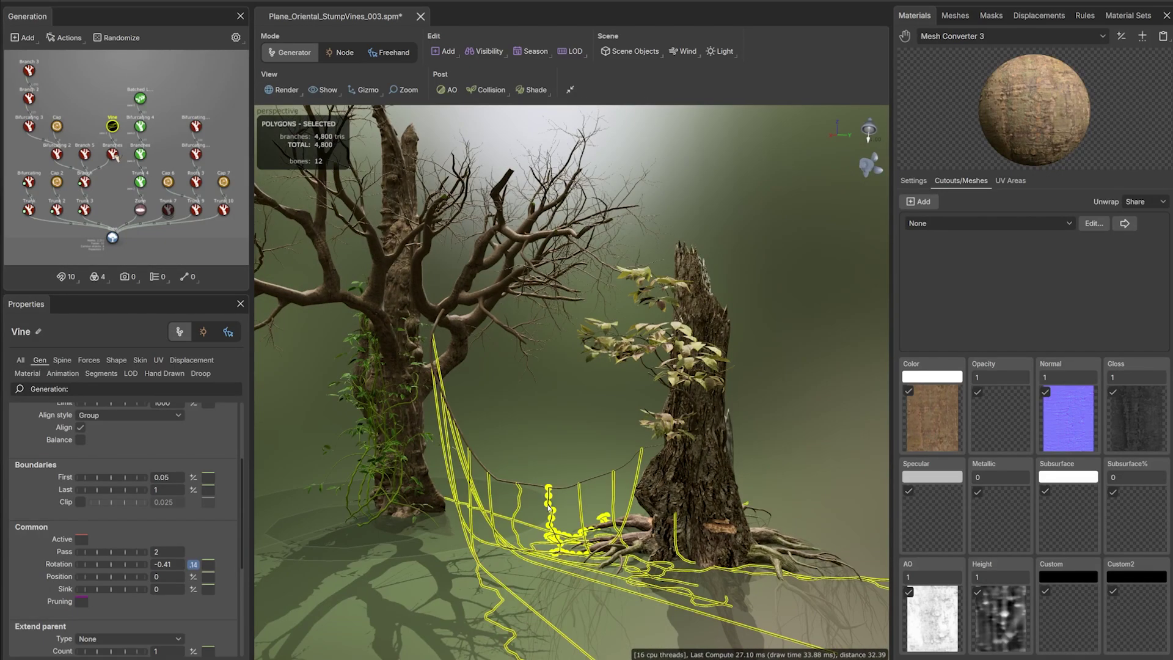
pyautogui.click(93, 374)
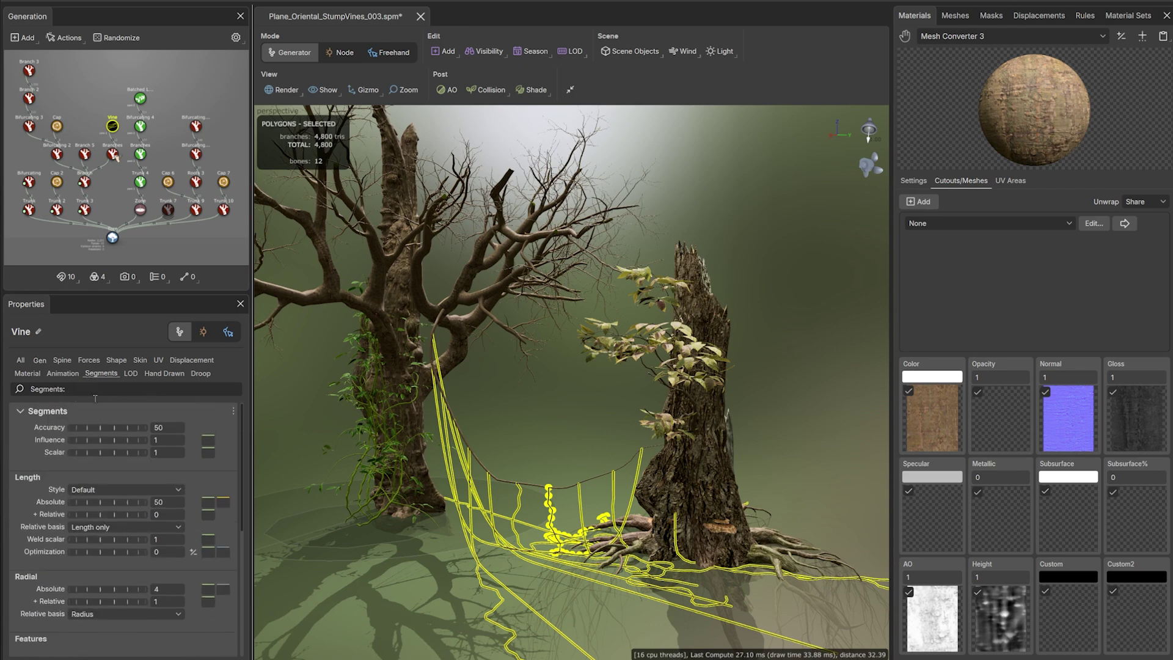
pyautogui.moveTo(94, 517); pyautogui.dragTo(117, 524)
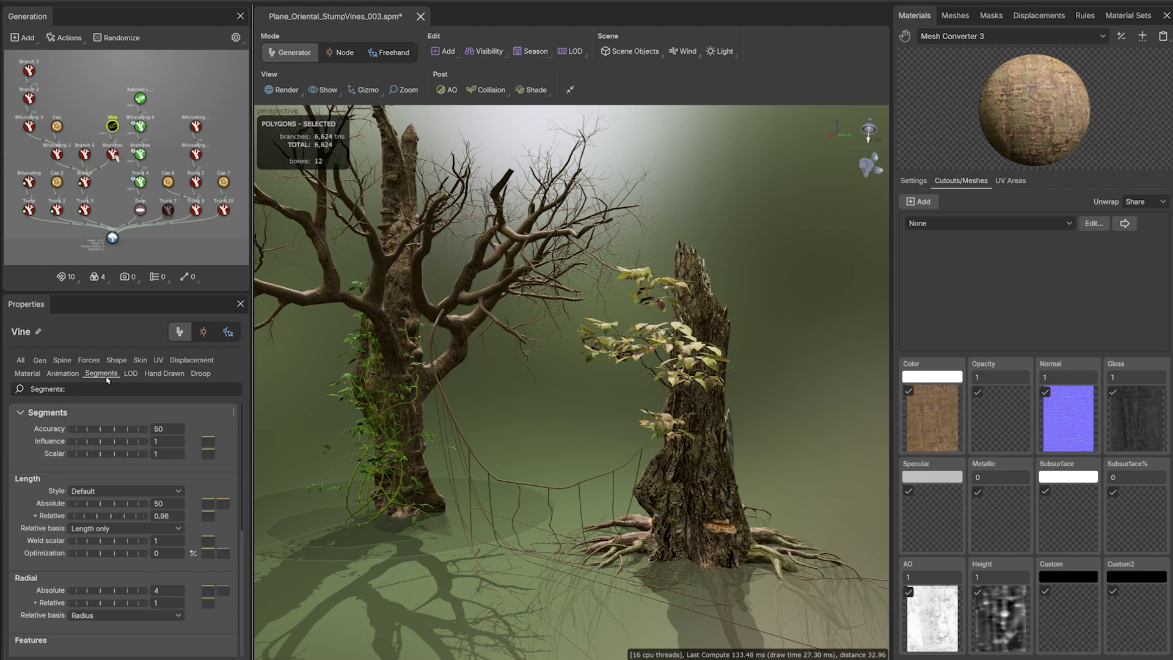
# Reduce the vines' droop amount to 0.11
pyautogui.click(195, 375)
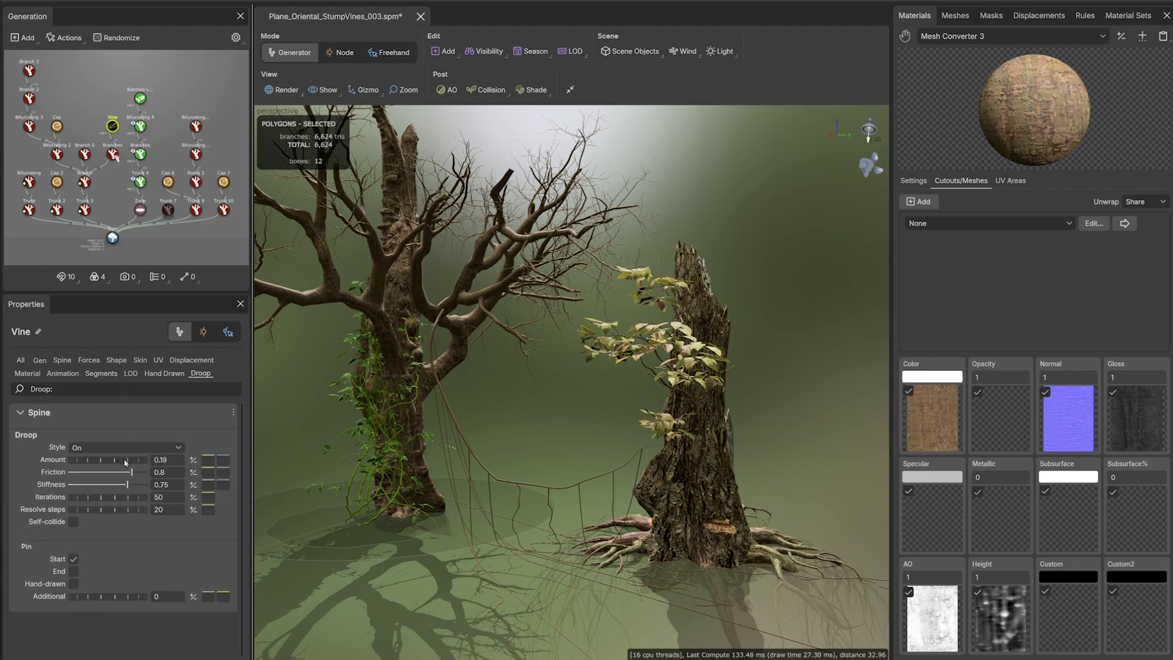
pyautogui.moveTo(125, 463); pyautogui.dragTo(113, 465)
pyautogui.moveTo(526, 455); pyautogui.dragTo(609, 459)
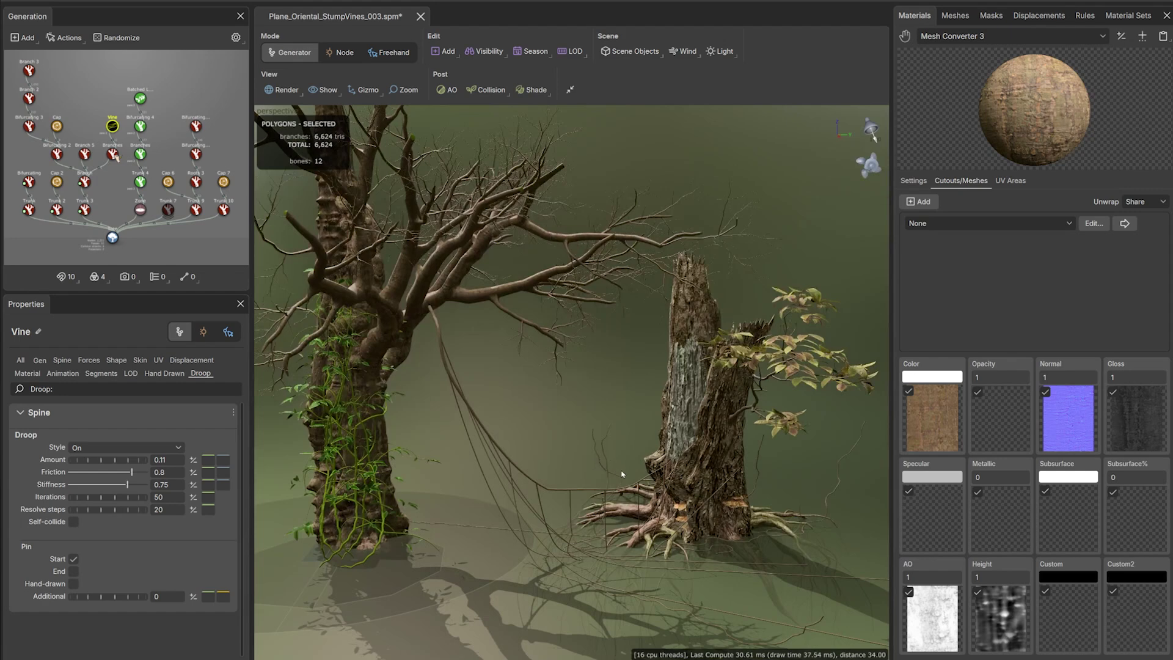
# Lower the start of the vines' droop amount profile curve to Y 0.068 and raise its end slightly
pyautogui.click(222, 463)
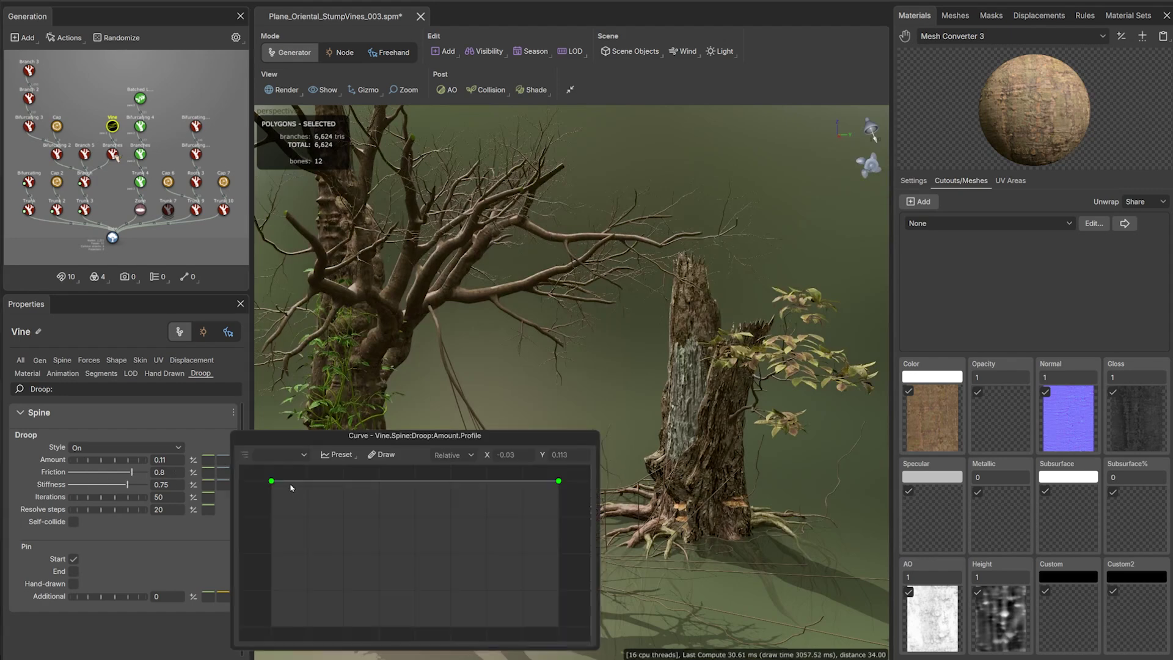
pyautogui.moveTo(271, 481); pyautogui.dragTo(271, 536)
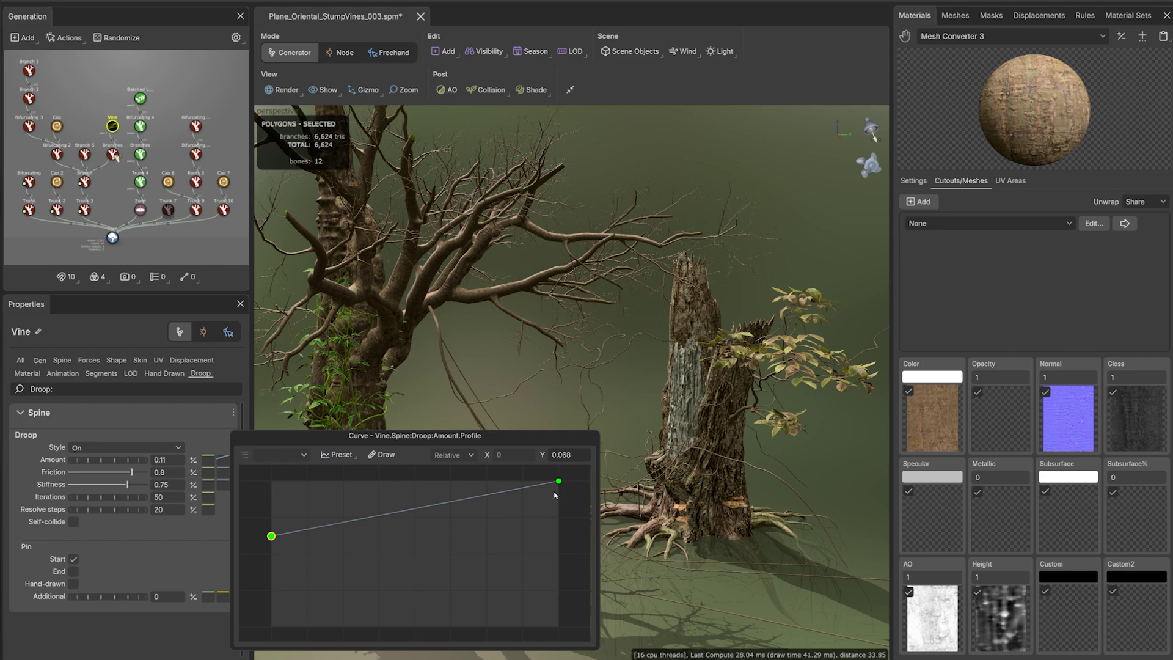
pyautogui.moveTo(559, 481); pyautogui.dragTo(383, 382)
pyautogui.moveTo(618, 496); pyautogui.dragTo(257, 480)
# Add a middle point to the droop amount profile curve and raise its end point to Y 0.149
pyautogui.click(207, 460)
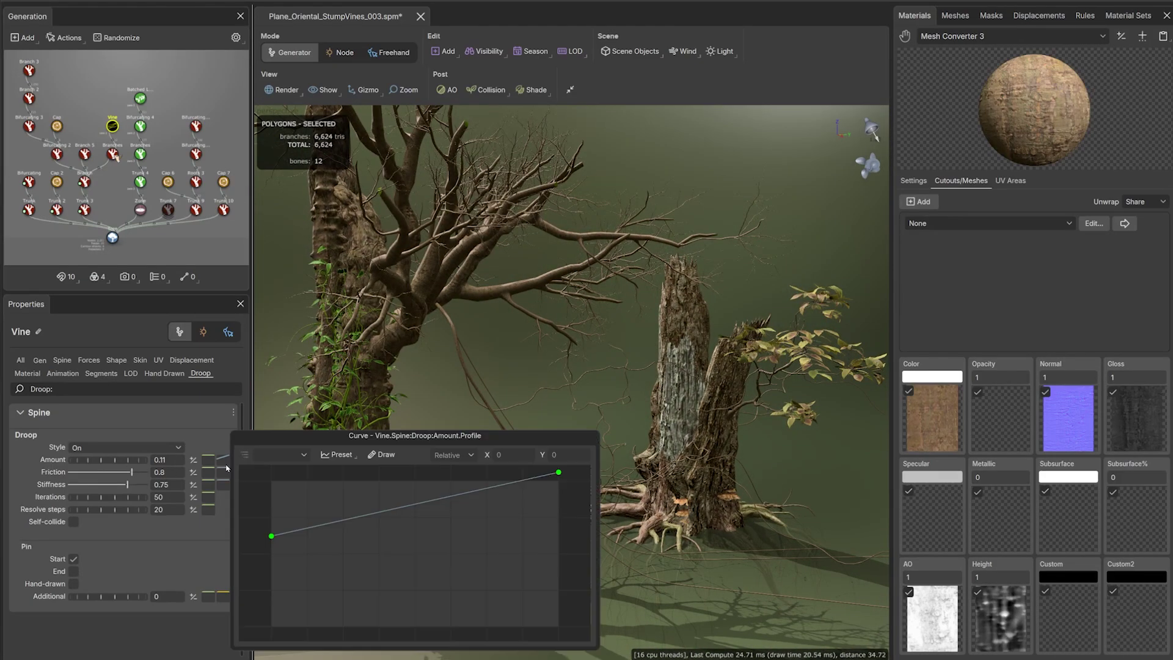
pyautogui.click(437, 502)
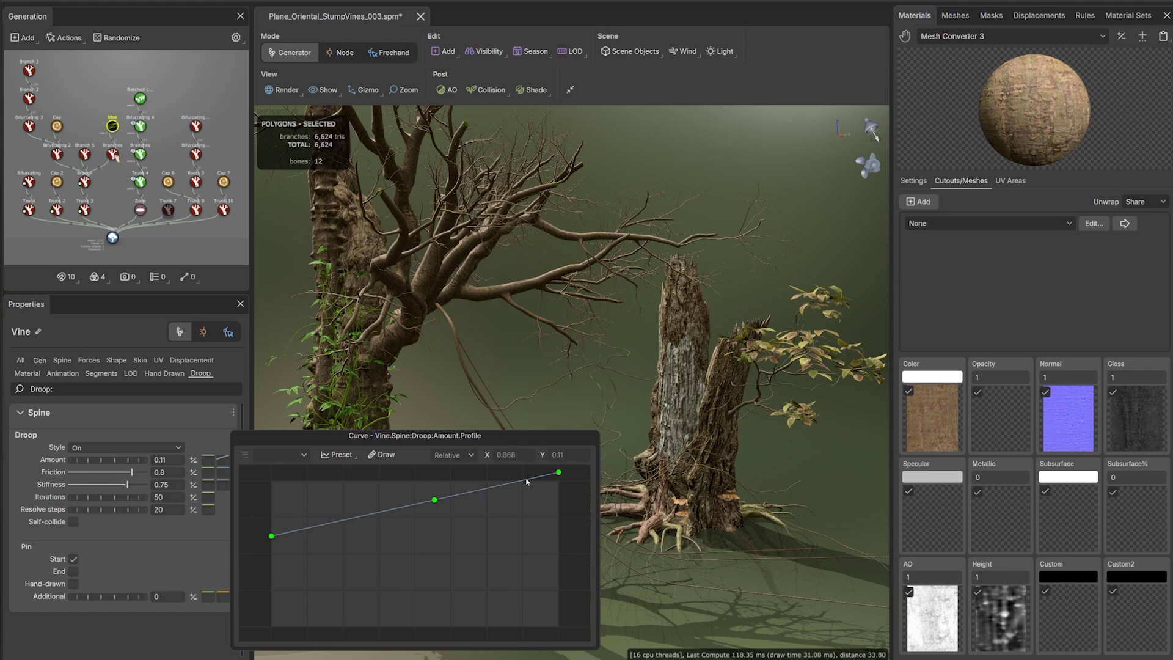
pyautogui.moveTo(558, 474); pyautogui.dragTo(559, 428)
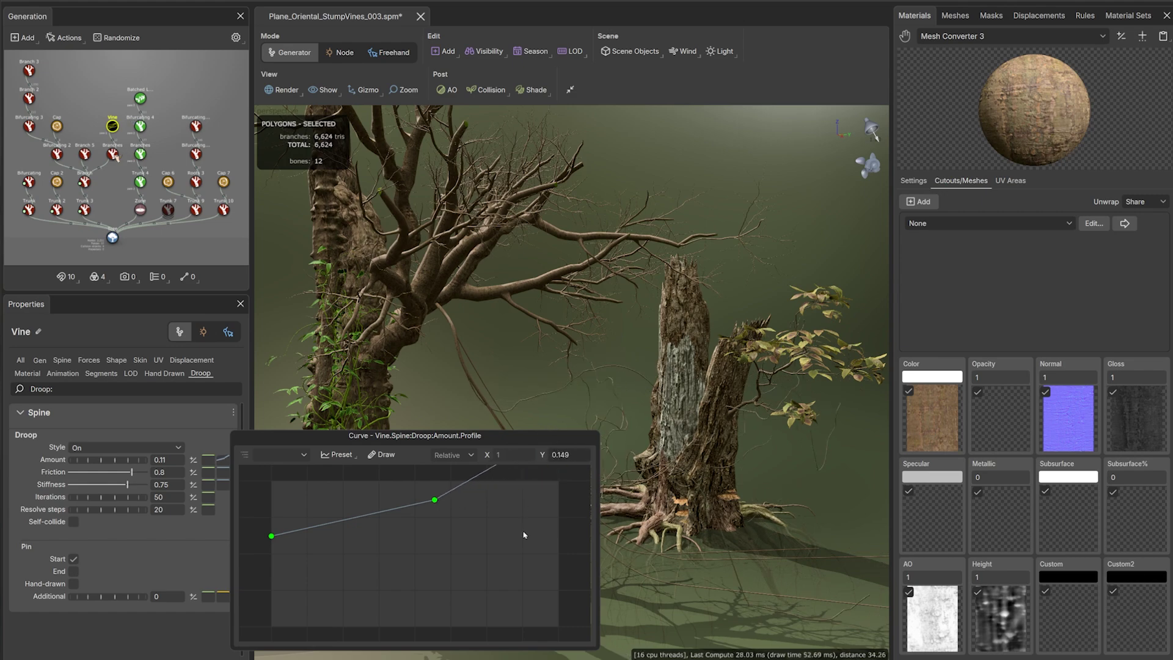
pyautogui.click(428, 429)
pyautogui.scroll(-3, 490, 482)
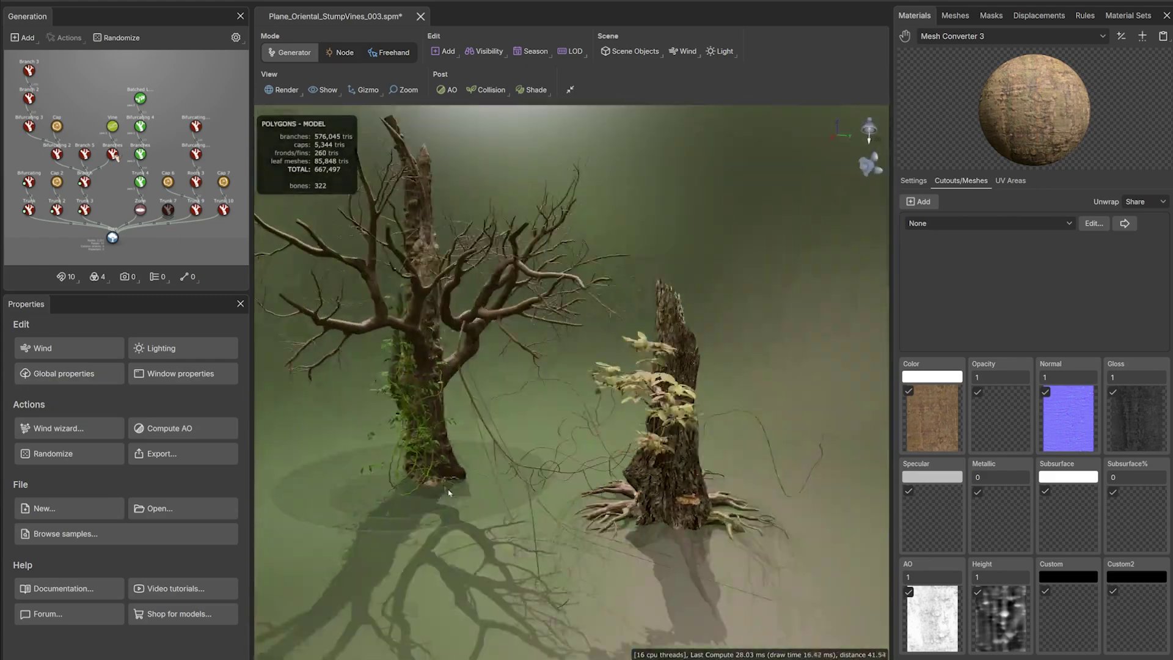
pyautogui.moveTo(448, 493); pyautogui.dragTo(479, 477)
pyautogui.moveTo(479, 476); pyautogui.dragTo(490, 503, button='right')
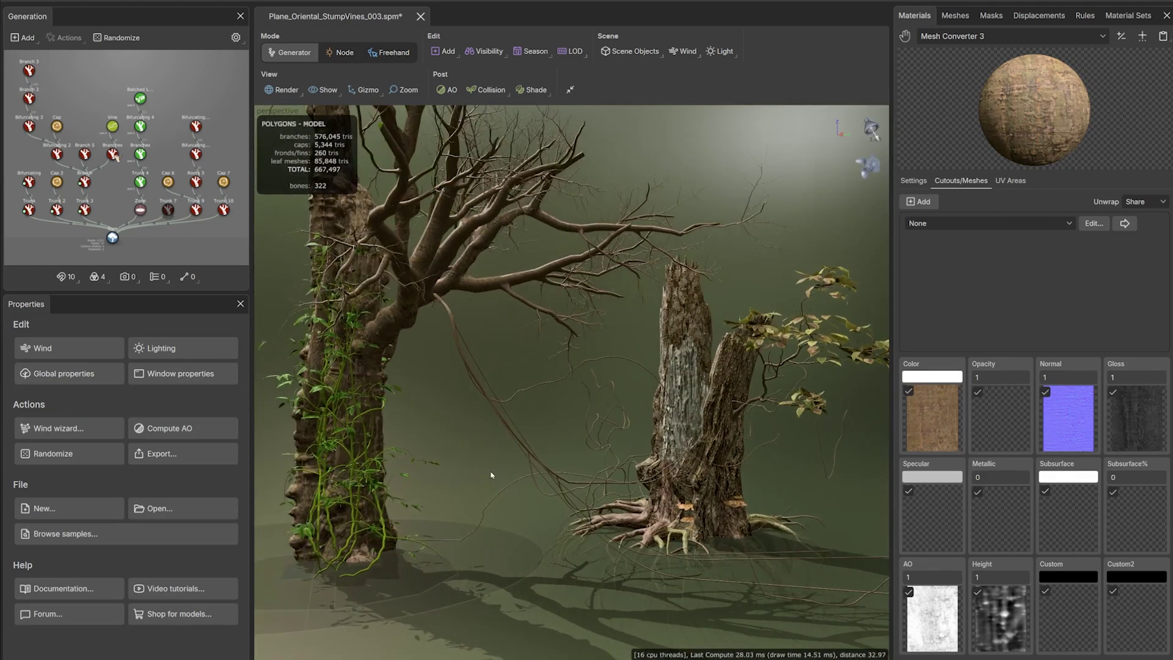
pyautogui.click(450, 316)
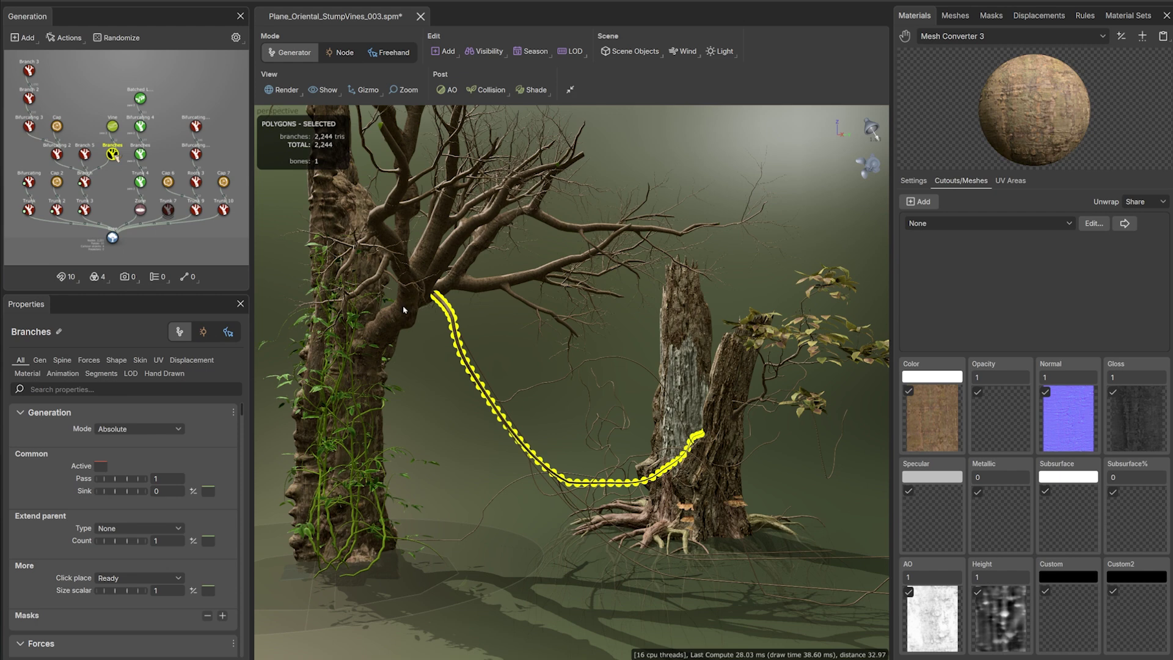
pyautogui.click(109, 191)
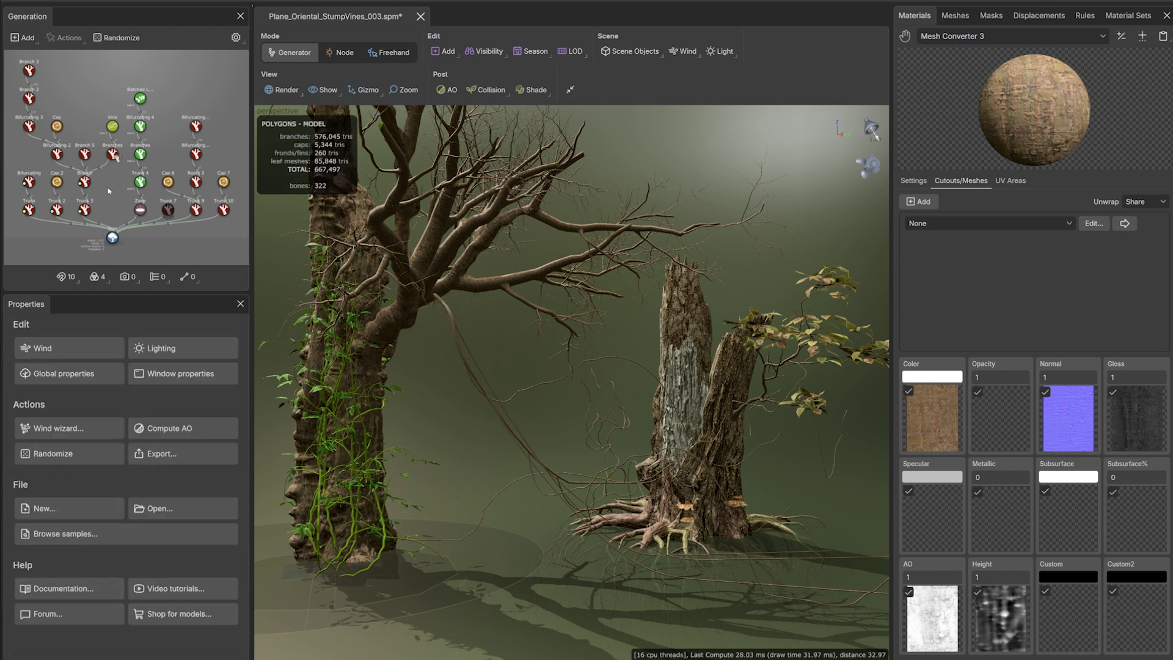
# Add a branch generator as a child of the Branches generator that forms the main hanging vine
pyautogui.click(112, 155)
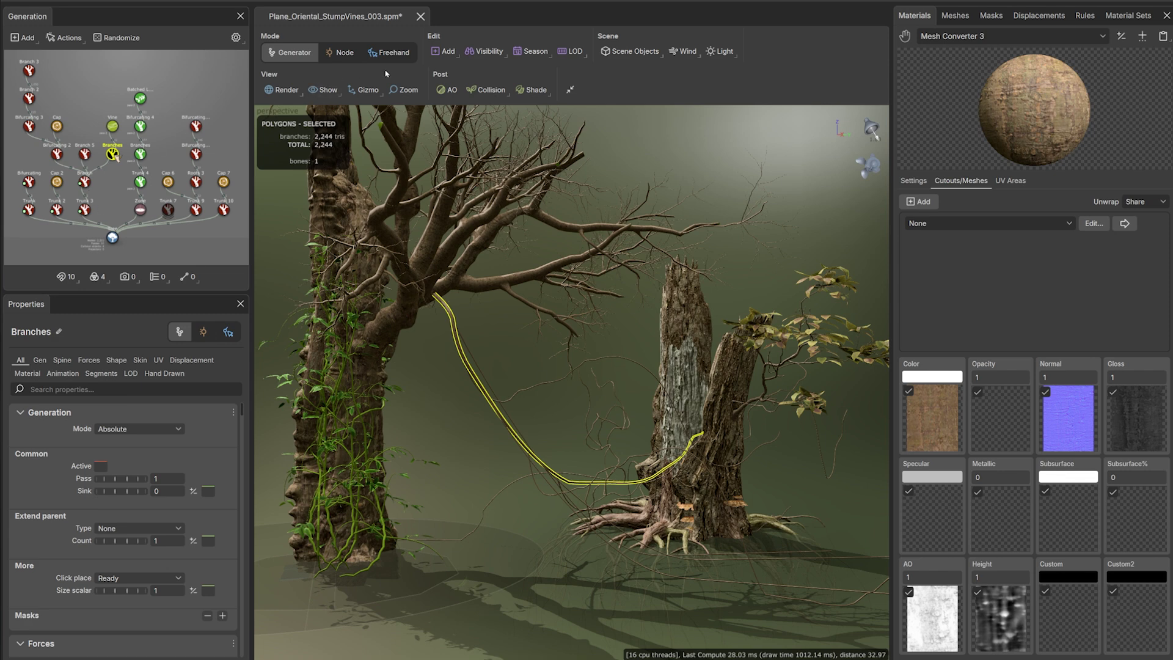
pyautogui.click(444, 51)
pyautogui.click(452, 75)
pyautogui.click(116, 107)
pyautogui.click(113, 128)
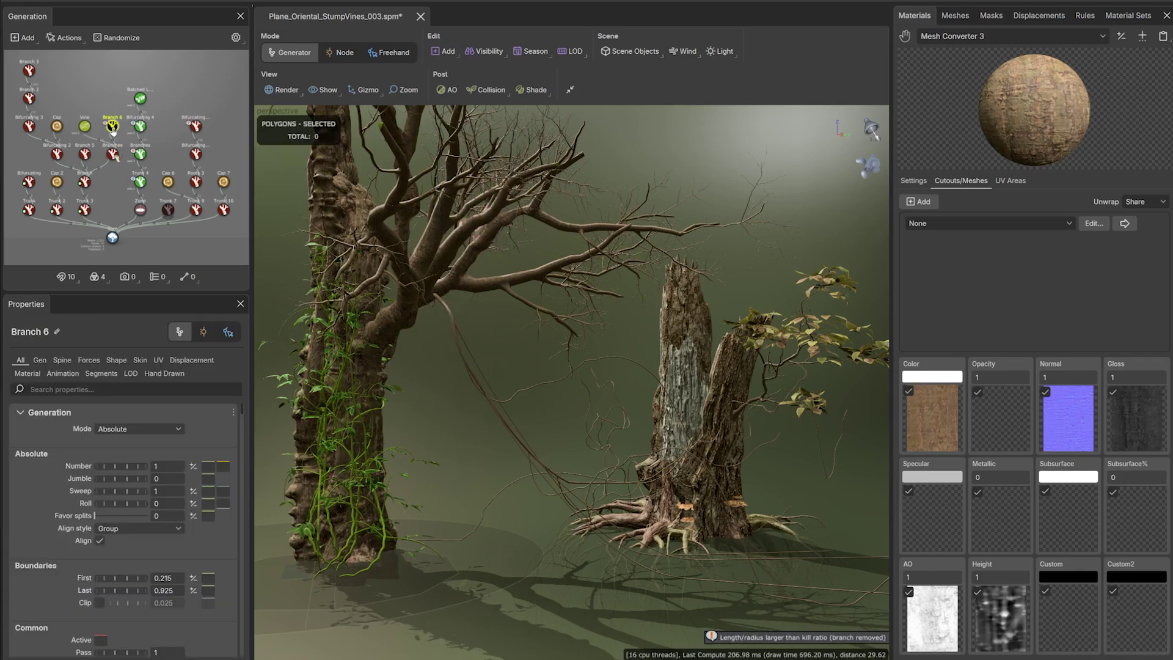
# Set the new child branches' boundaries to first -0.255 and last 0.3, and increase their number
pyautogui.click(42, 362)
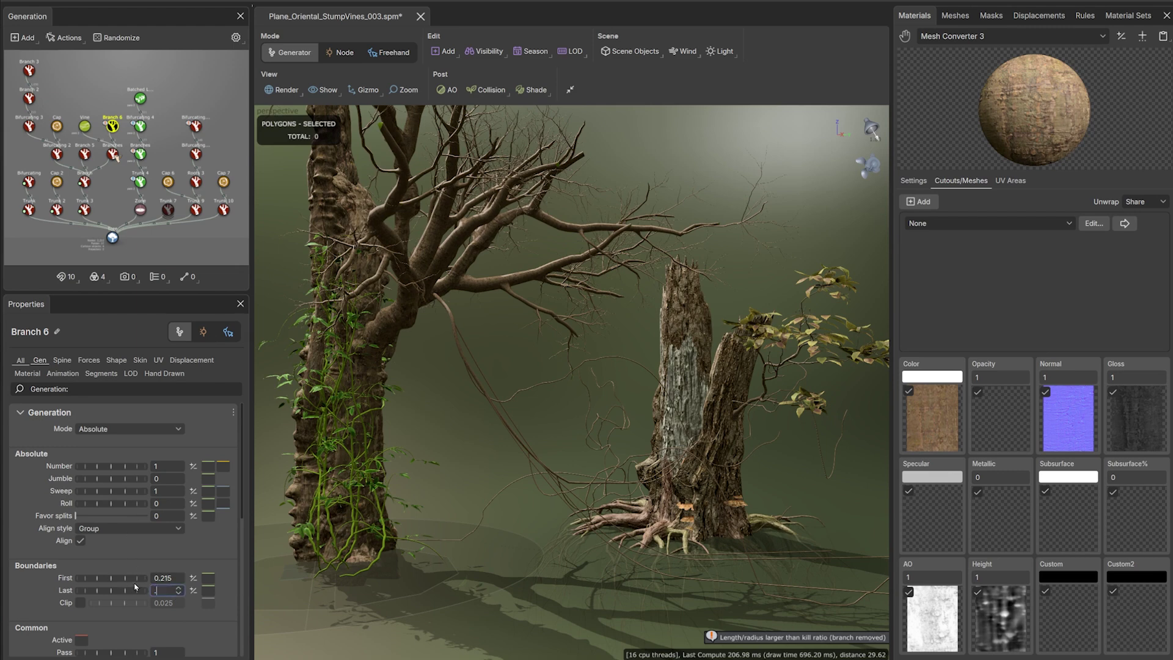
pyautogui.press('Return')
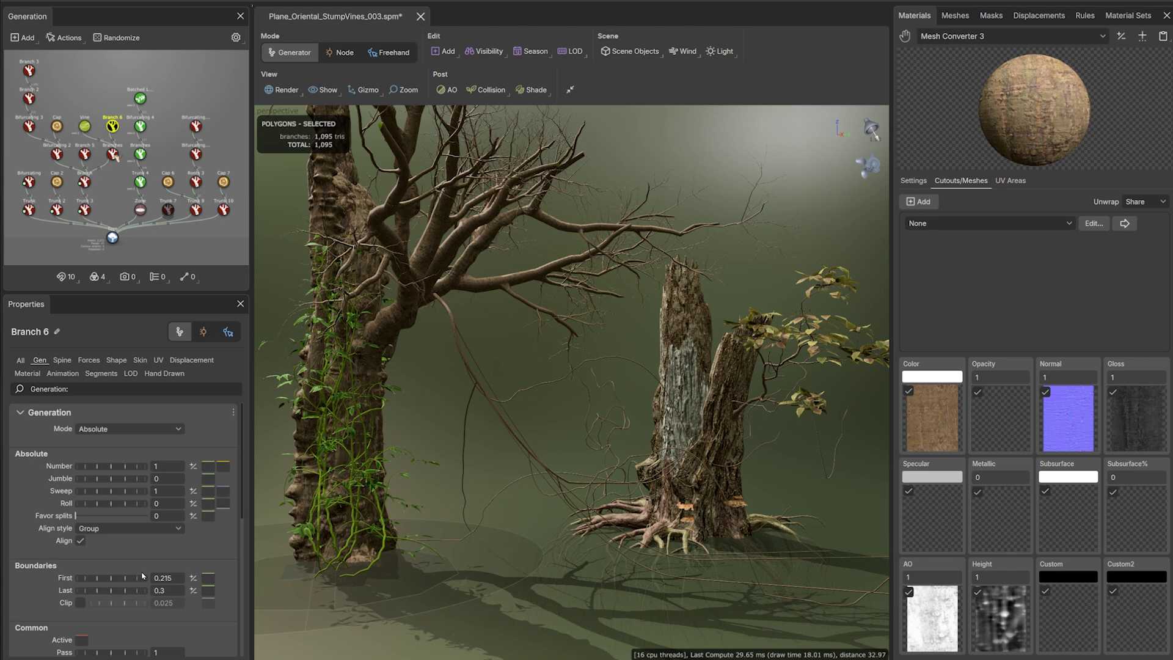
pyautogui.moveTo(127, 580); pyautogui.dragTo(98, 579)
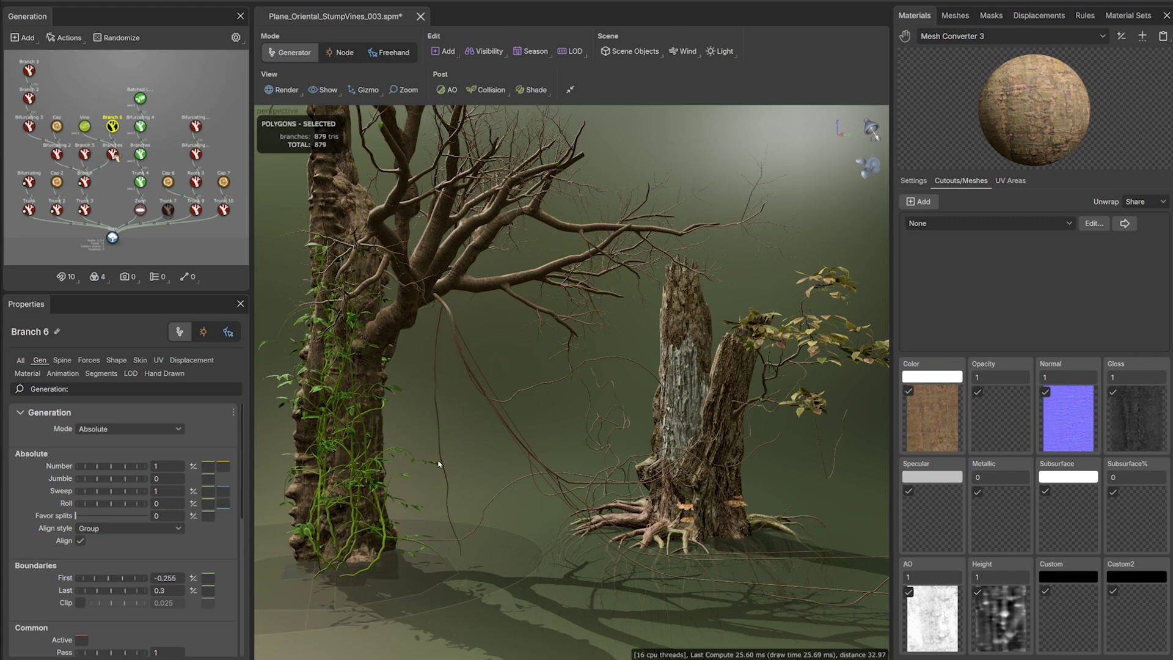
pyautogui.moveTo(101, 472)
pyautogui.mouseDown()
pyautogui.moveTo(177, 474)
pyautogui.moveTo(105, 461)
pyautogui.mouseUp()
# Set the child branches' radius to 0.662 of the parent and turn off welding
pyautogui.click(137, 362)
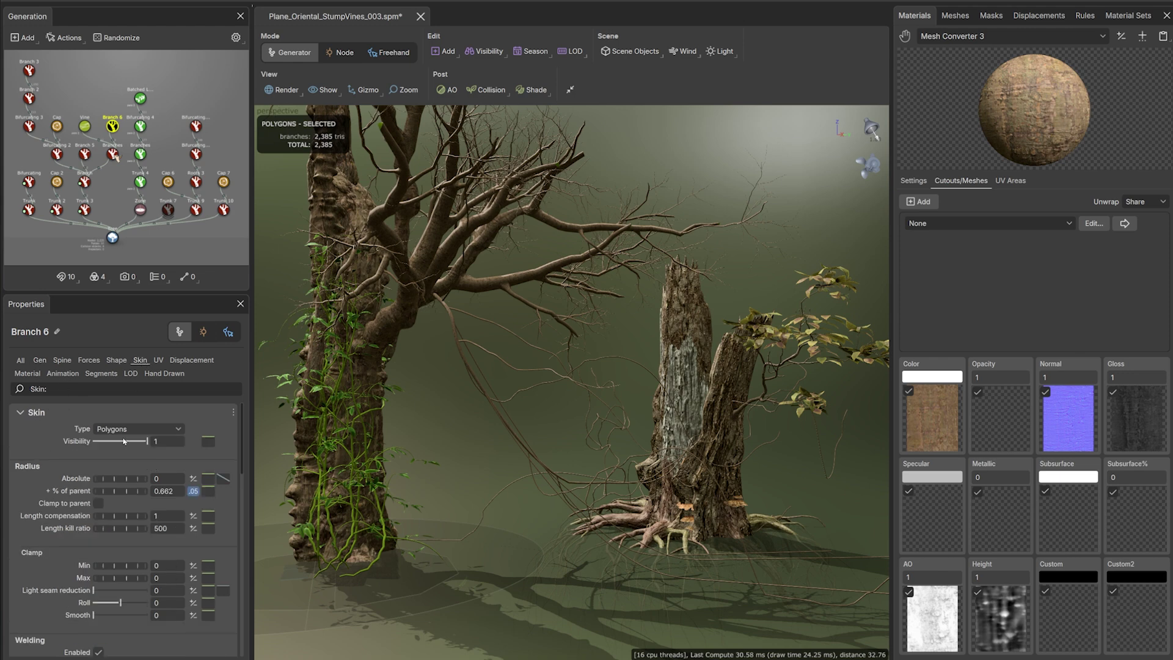
pyautogui.scroll(-3, 95, 555)
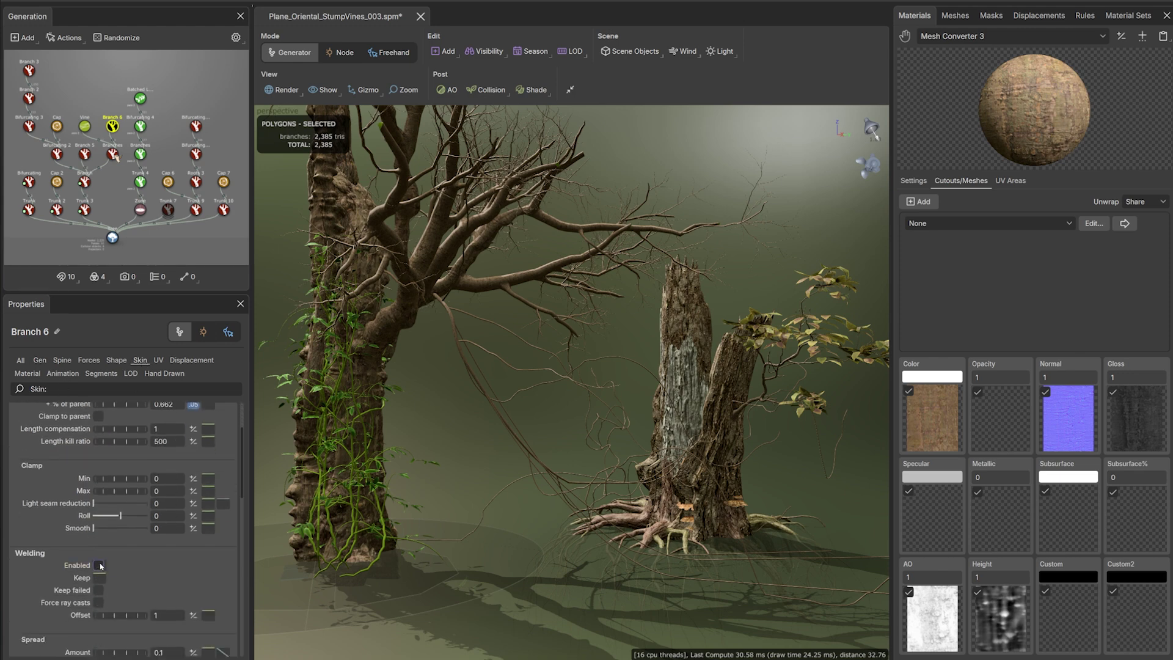
pyautogui.click(99, 565)
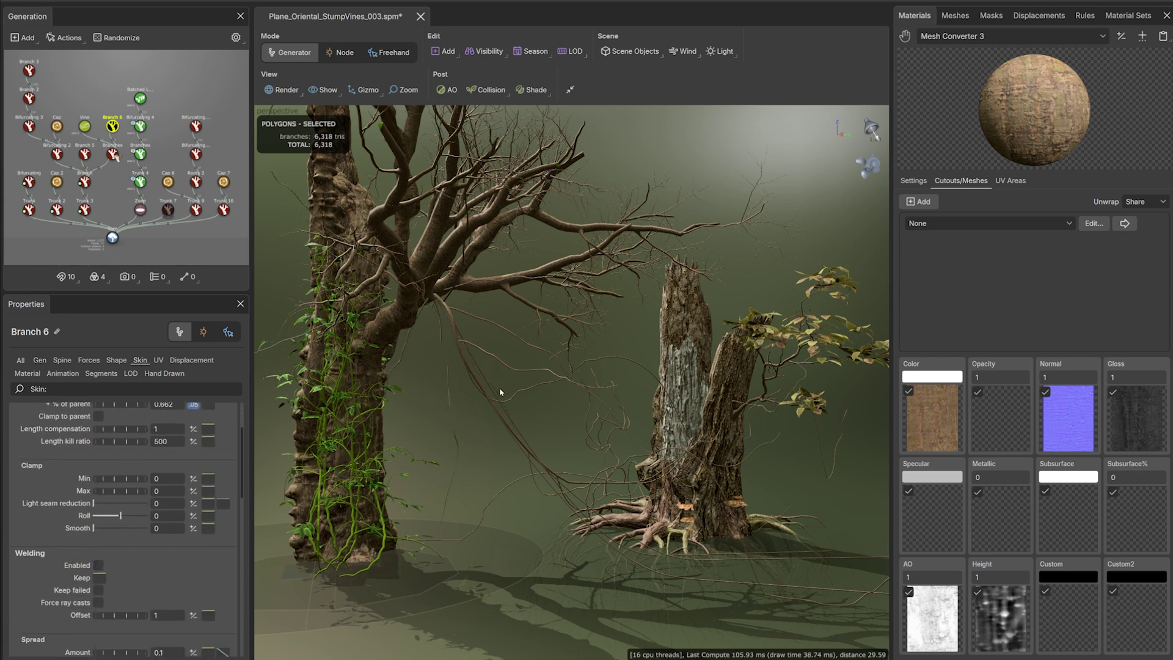
pyautogui.scroll(5, 382, 428)
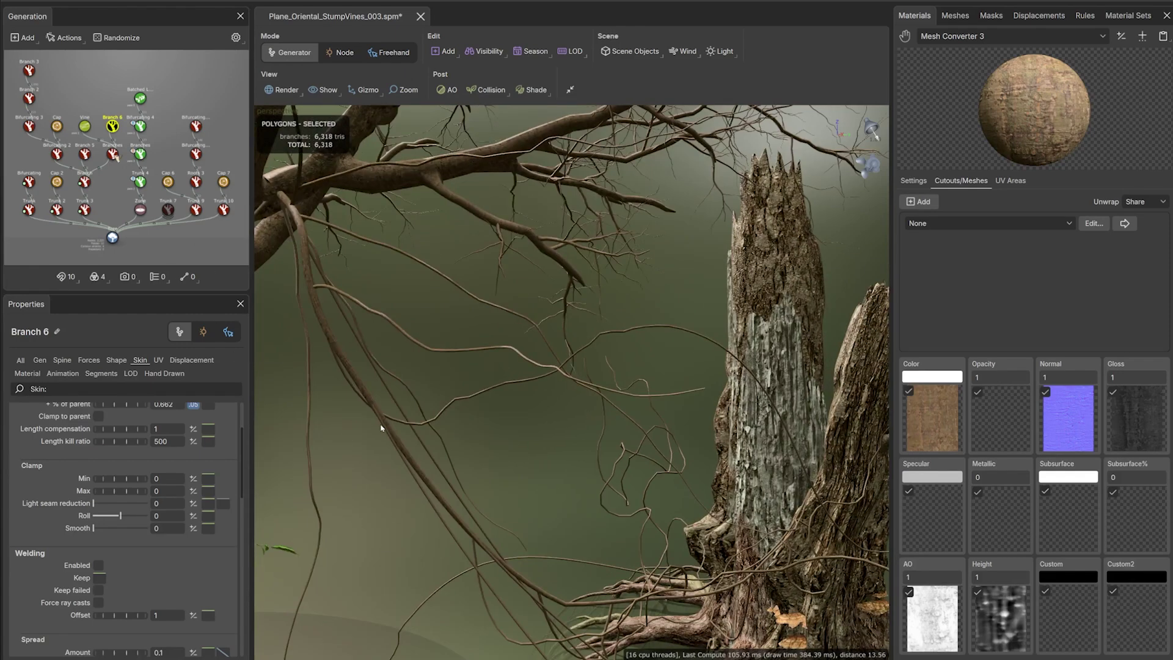
pyautogui.click(466, 314)
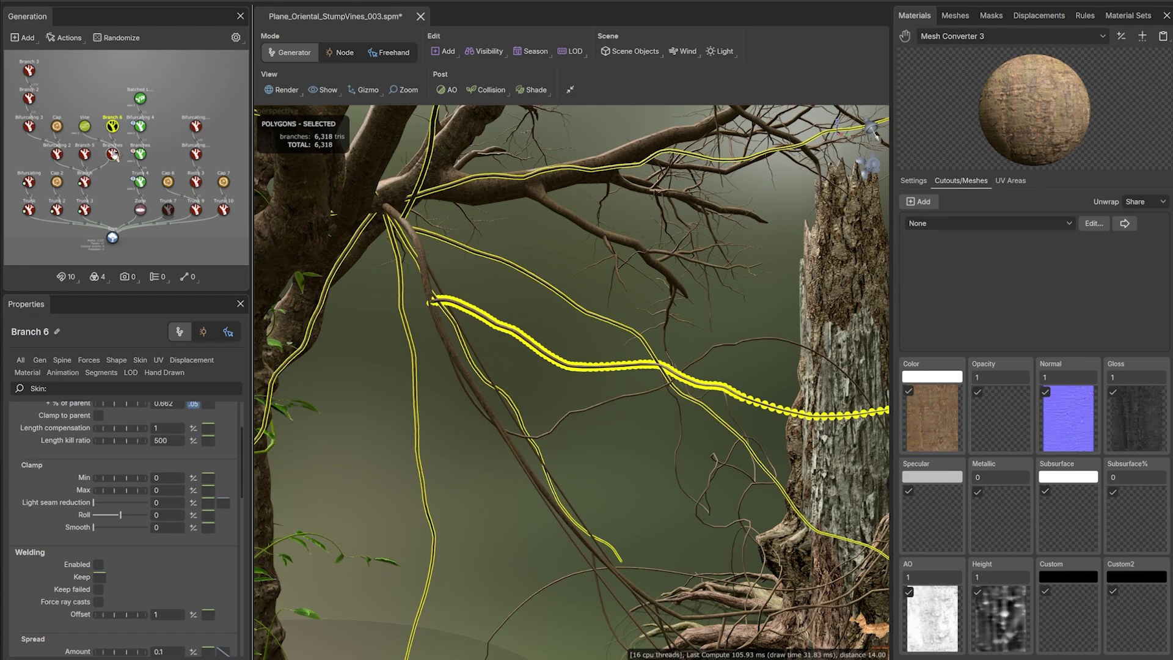
# Create a new geometry force from the Branches generator of the main hanging vine
pyautogui.click(113, 154)
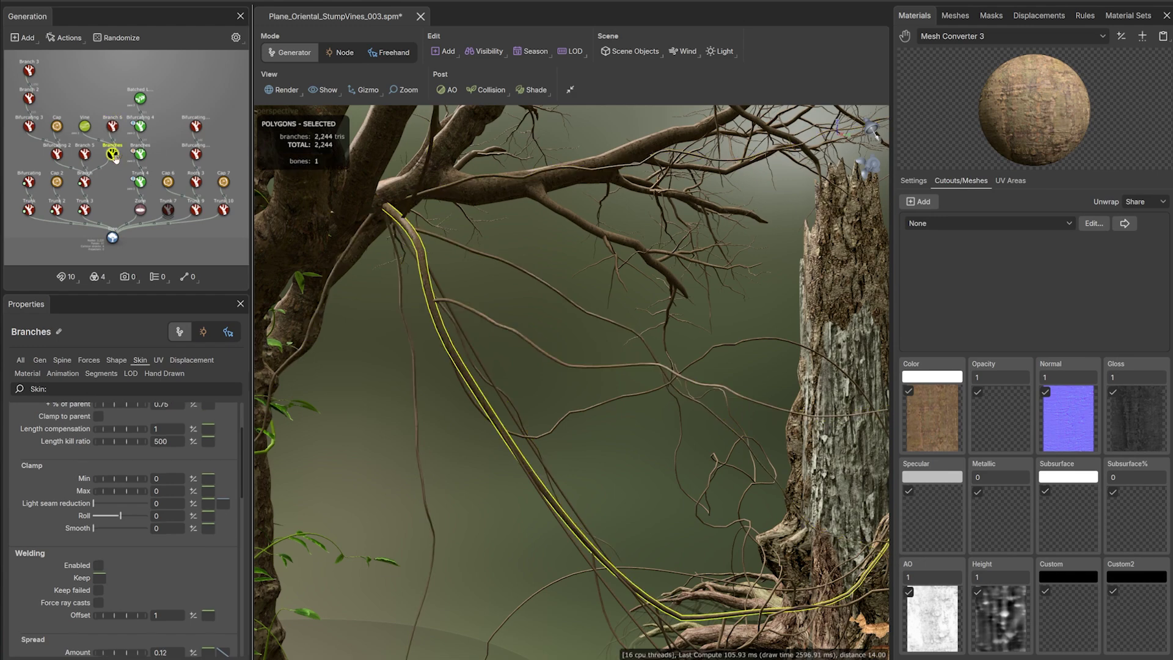
pyautogui.rightClick(114, 157)
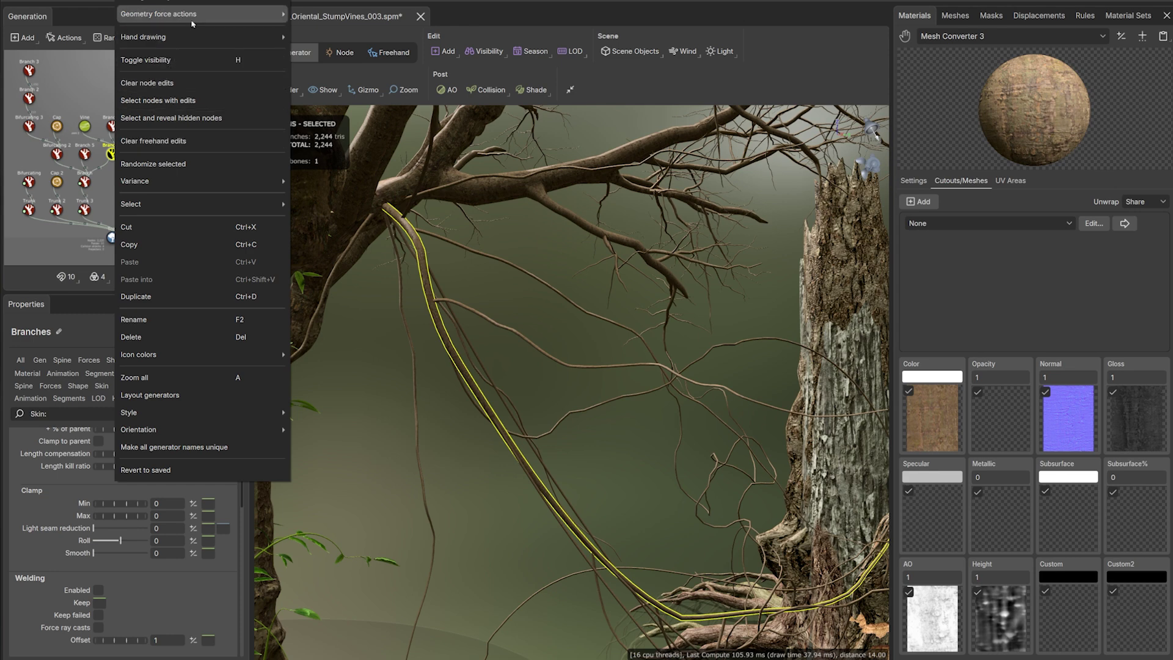
pyautogui.moveTo(194, 19)
pyautogui.moveTo(304, 17)
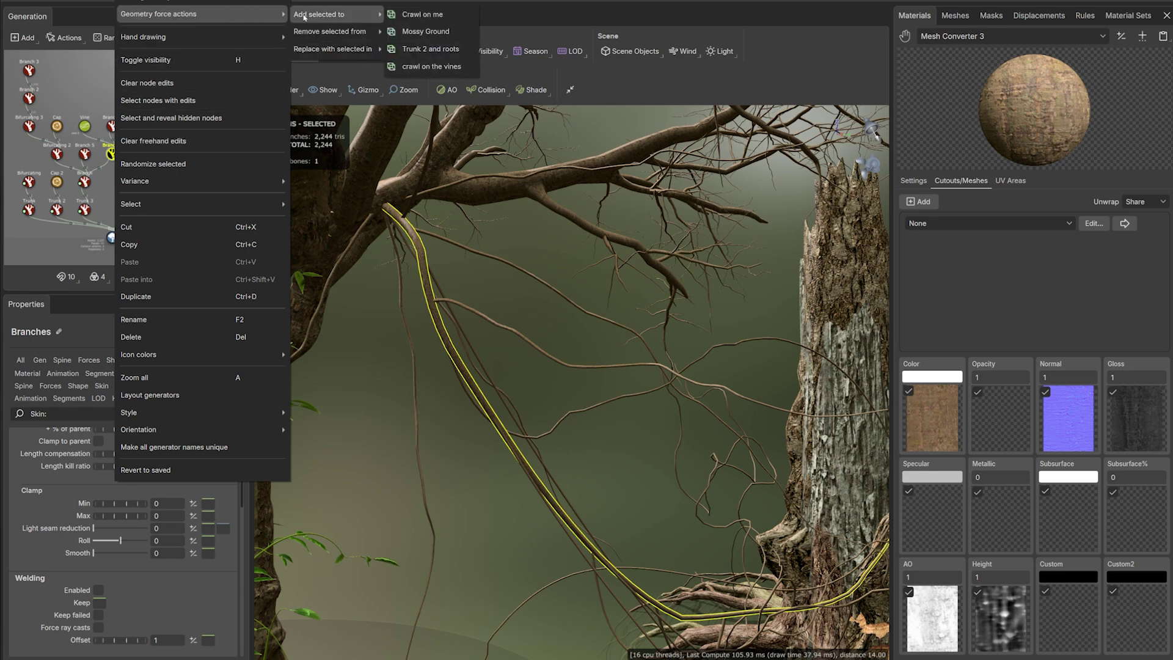
pyautogui.click(248, 3)
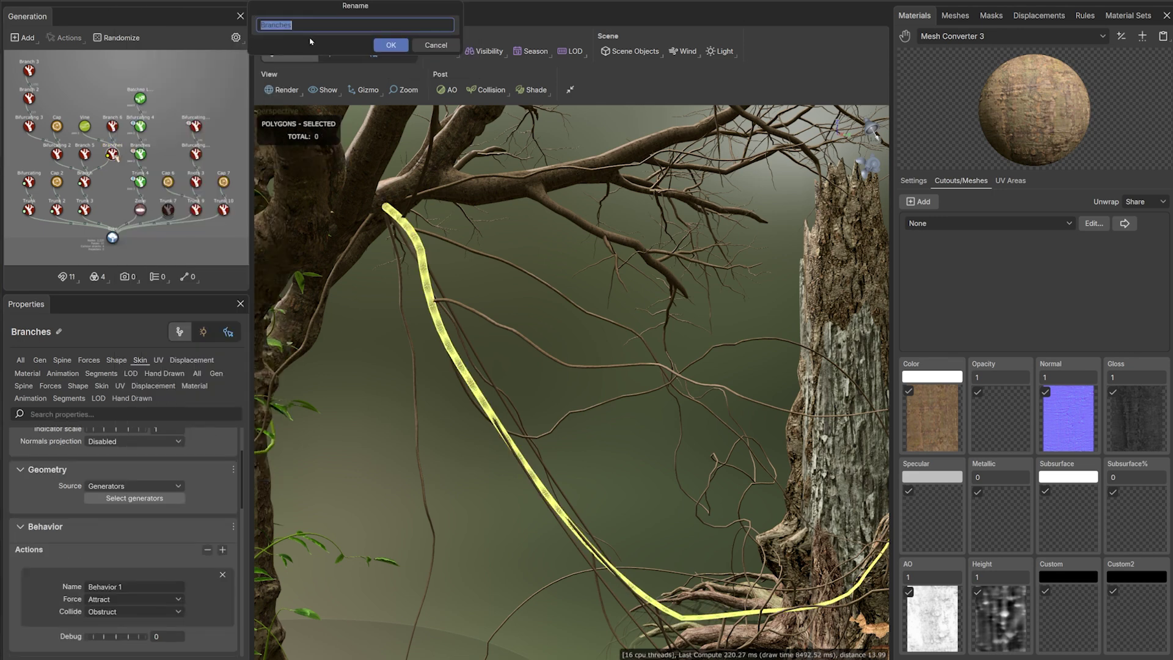
# Name the new geometry force Vine Leader
pyautogui.press('End')
pyautogui.write('VINE')
pyautogui.moveTo(347, 7); pyautogui.dragTo(364, 190)
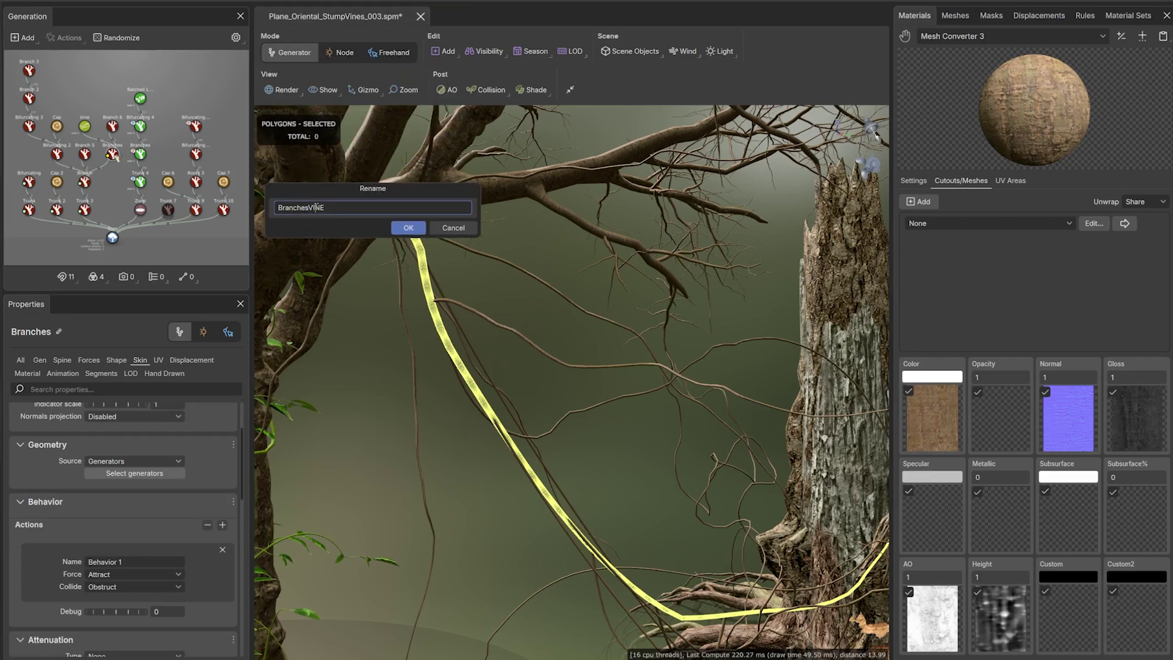
pyautogui.write('Vine Leader')
pyautogui.click(409, 228)
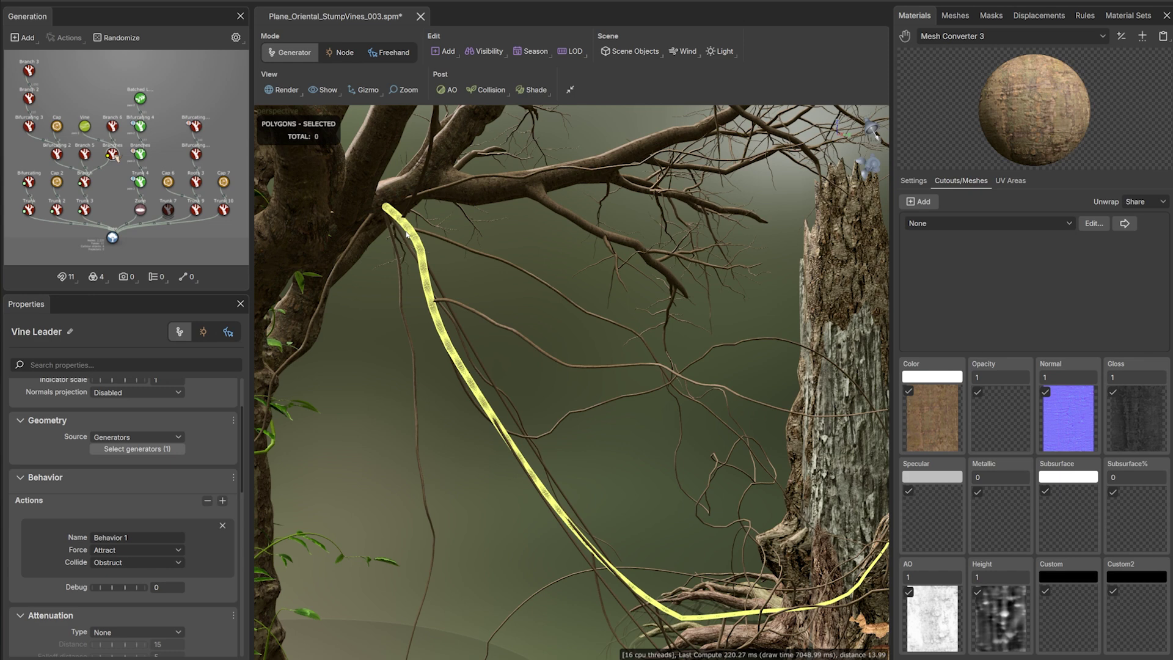
pyautogui.click(169, 246)
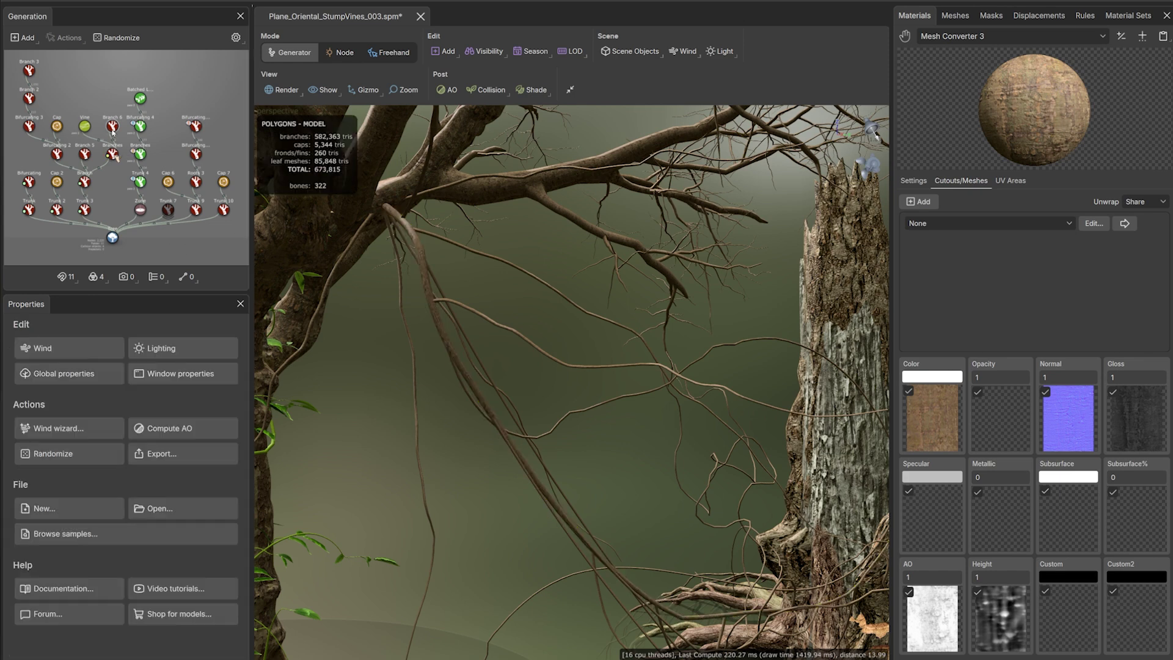
# Enable the Vine Leader force on the Branch 6 generator
pyautogui.click(113, 127)
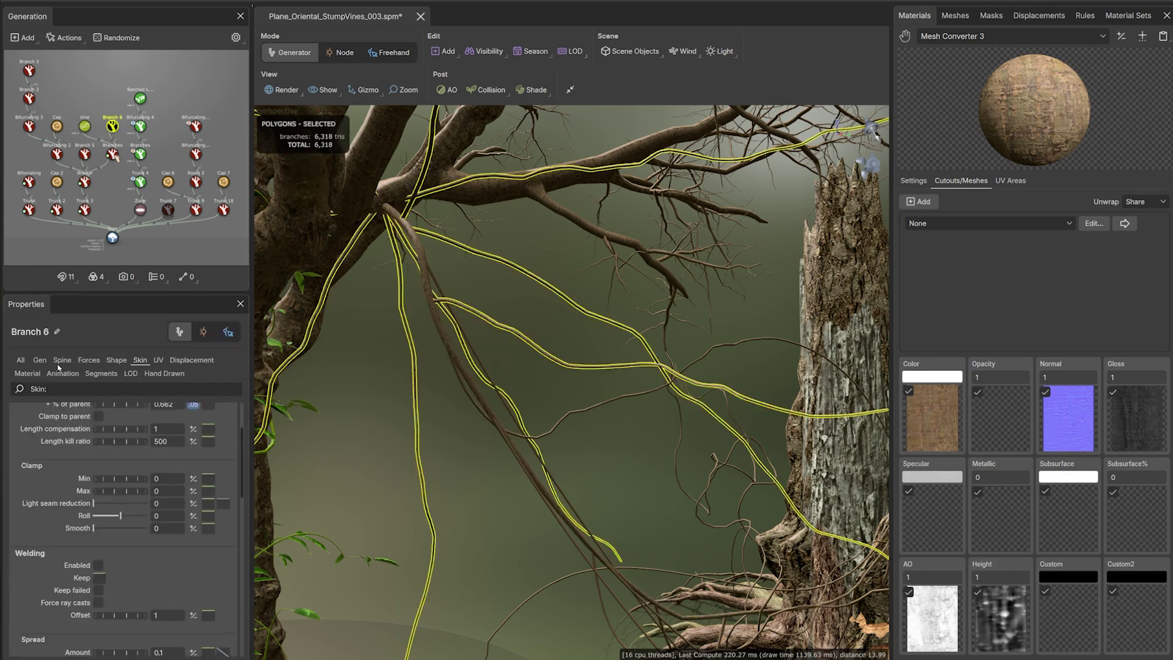
pyautogui.click(87, 360)
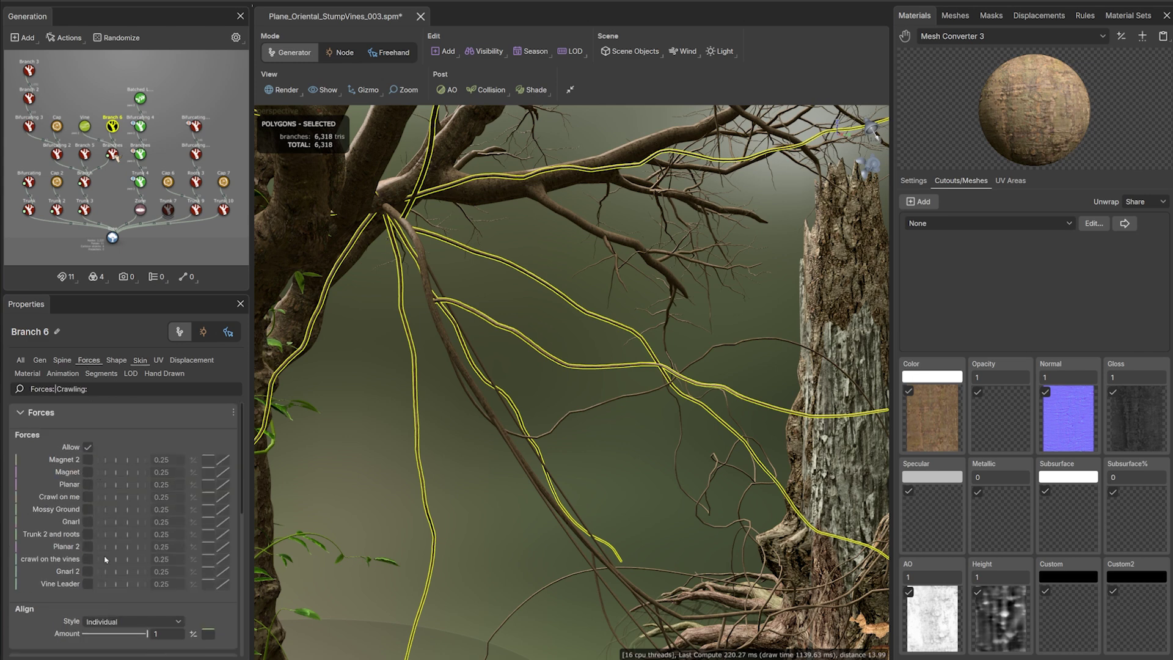
pyautogui.click(88, 585)
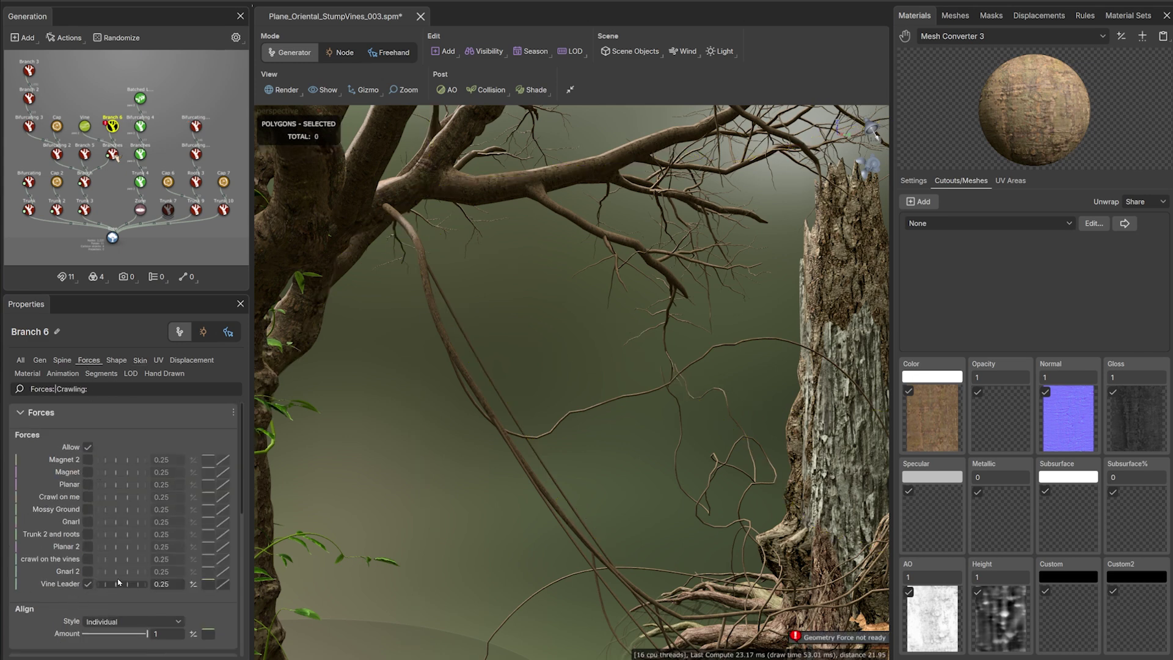
# Set Branch 6's Vine Leader force strength to 0.37 and its spine start angle to 0.705
pyautogui.click(38, 360)
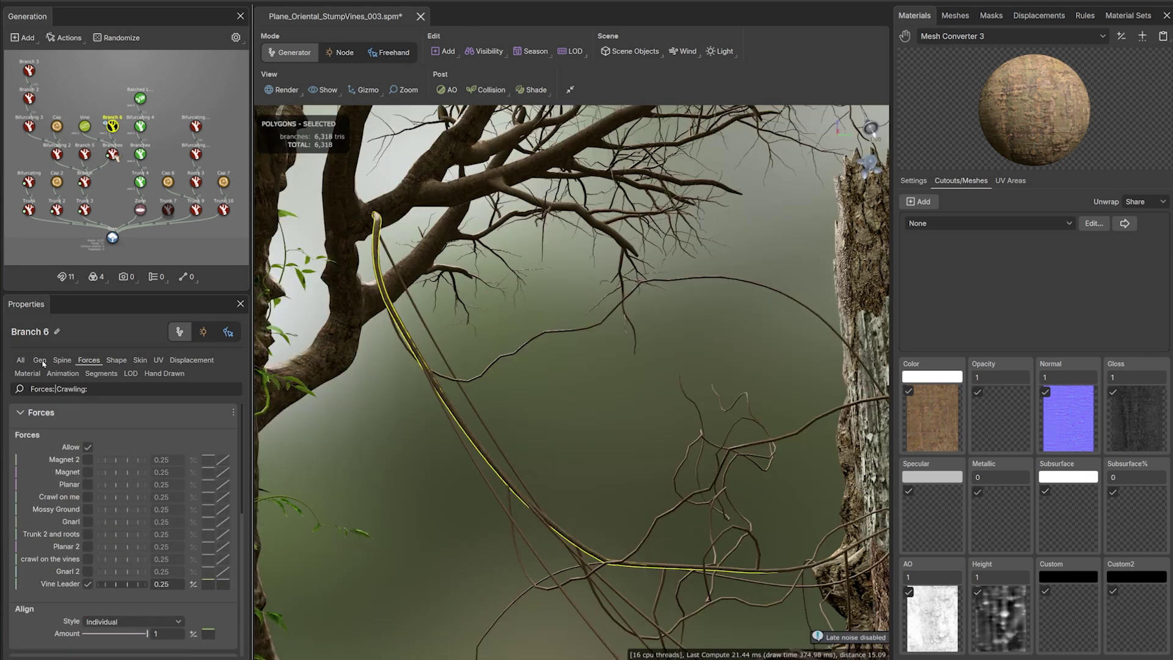
pyautogui.click(62, 360)
pyautogui.click(89, 360)
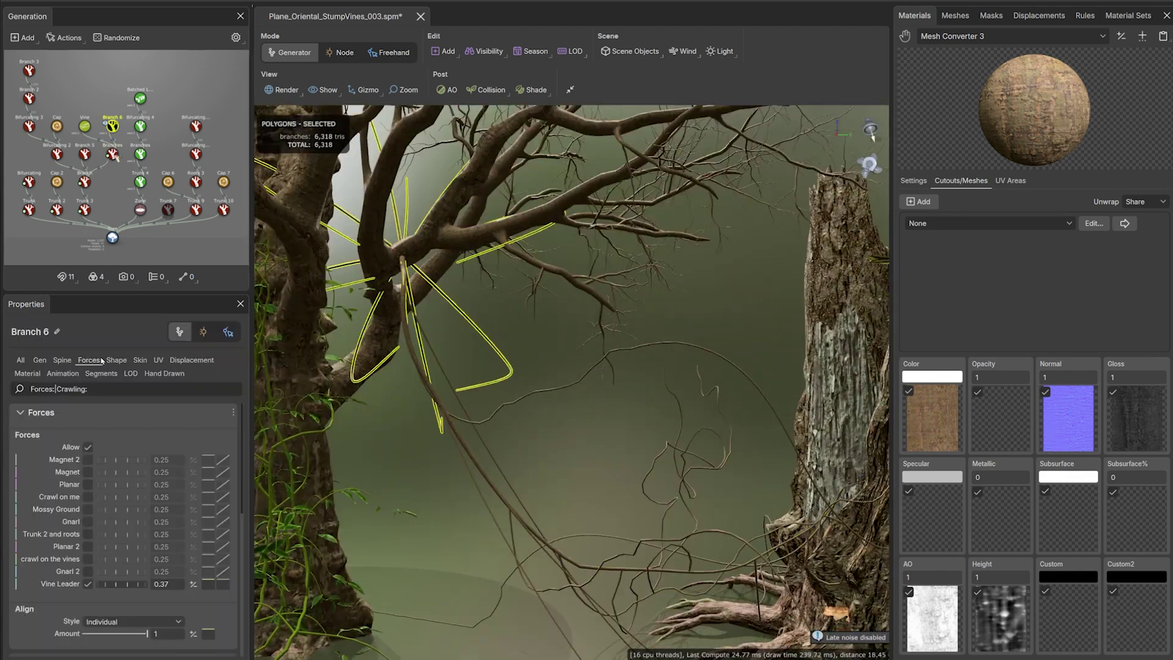
pyautogui.click(62, 361)
pyautogui.moveTo(99, 587); pyautogui.dragTo(128, 588)
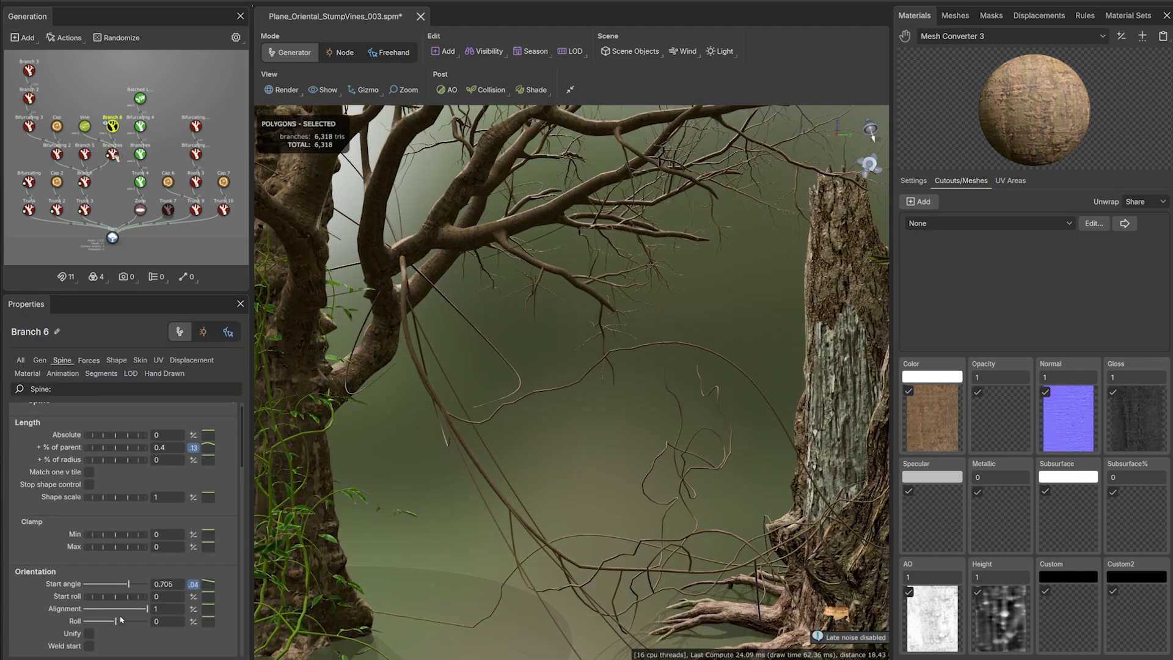
# Review the geometry force crawling, follow, bounce and noise settings of the Branches generator
pyautogui.click(112, 154)
pyautogui.click(88, 360)
pyautogui.scroll(-8, 91, 489)
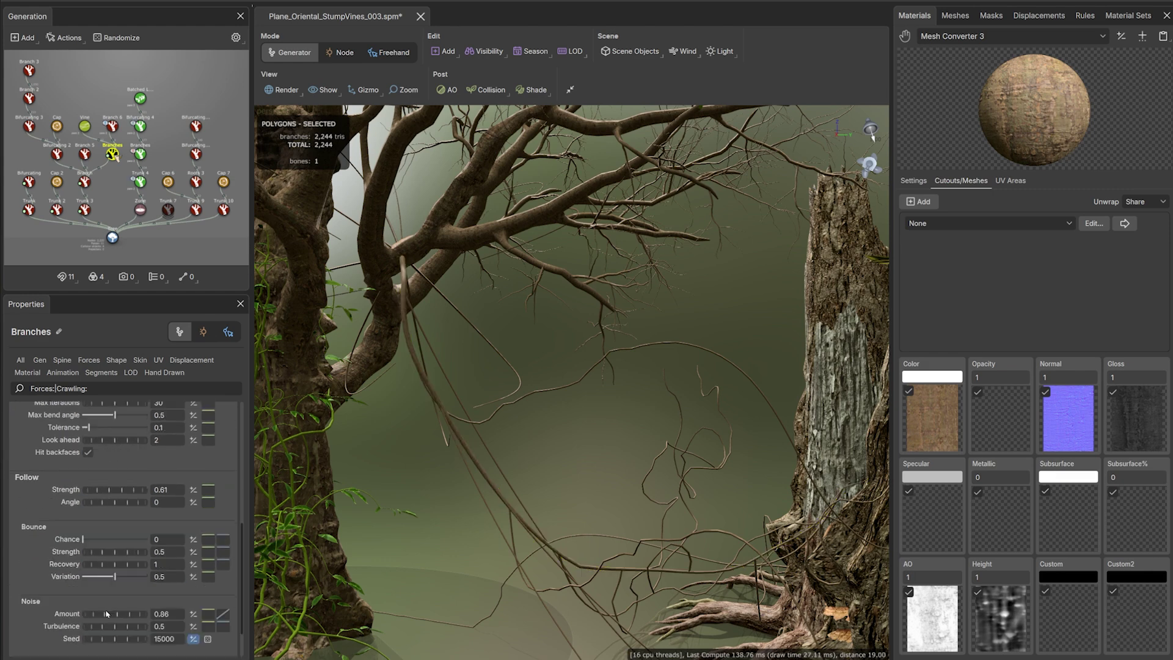
pyautogui.scroll(-3, 110, 627)
pyautogui.scroll(5, 122, 489)
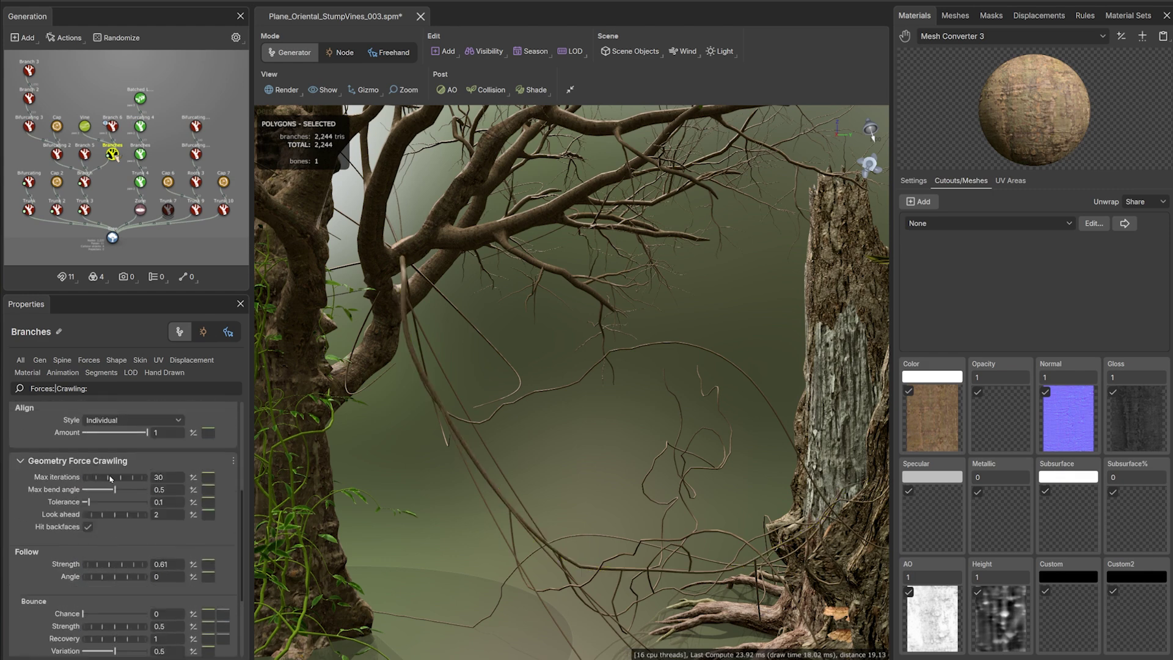
# Set Branch 6's start angle to 0 and raise the start point of its Vine Leader force profile curve
pyautogui.click(112, 126)
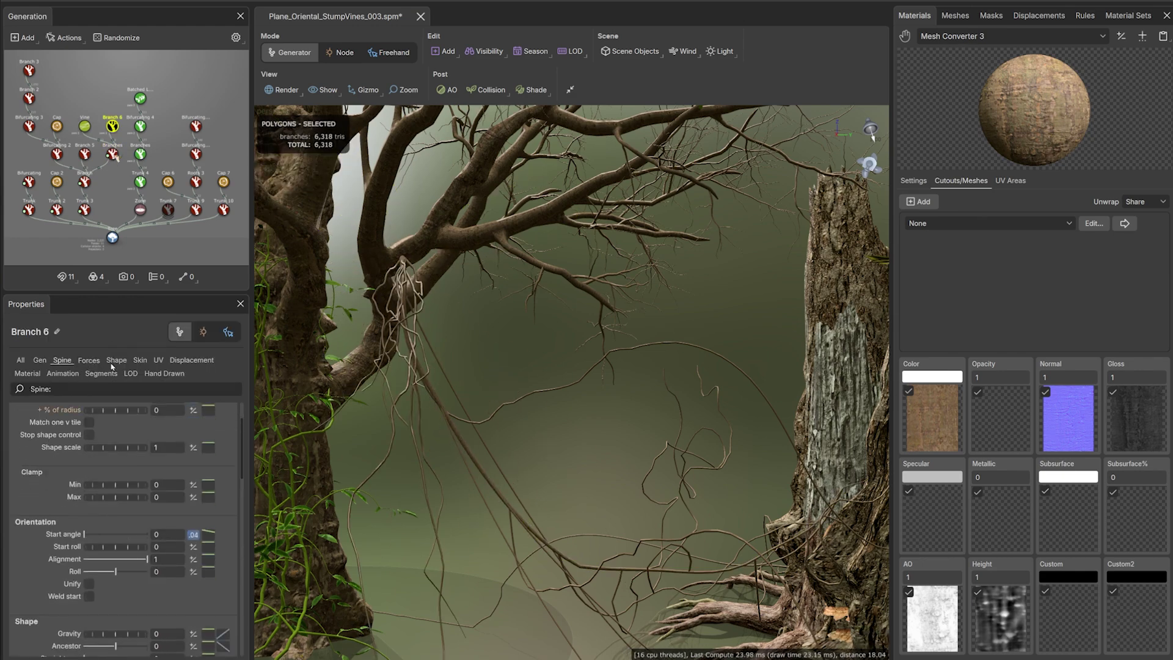
pyautogui.click(88, 584)
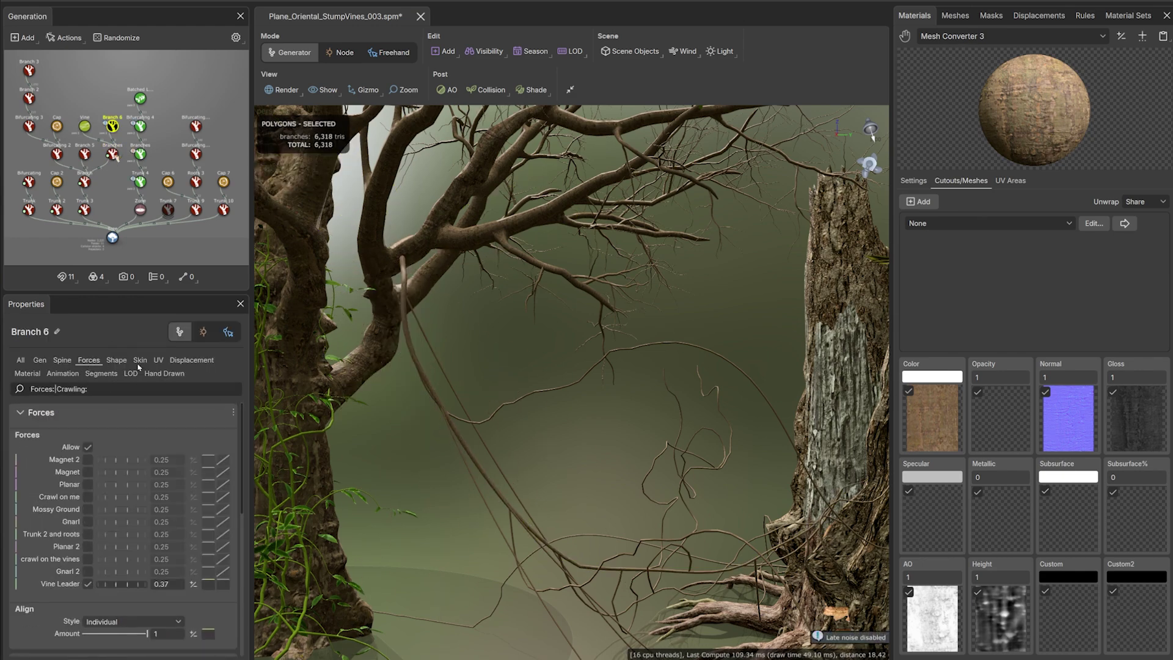
pyautogui.click(223, 584)
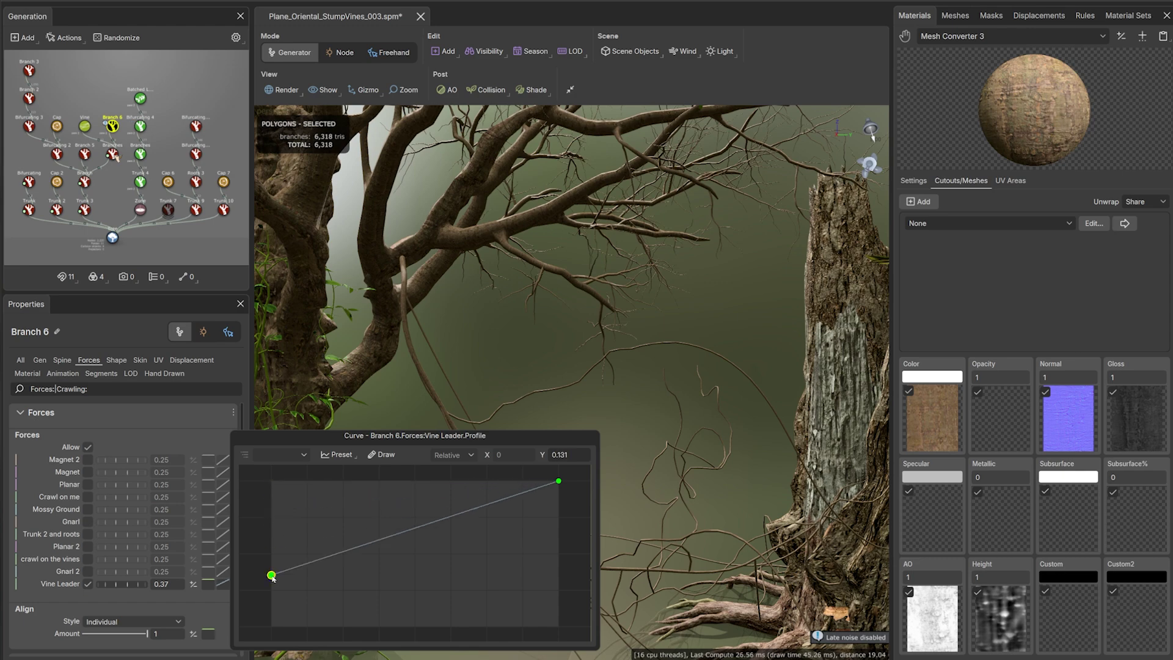
pyautogui.click(212, 617)
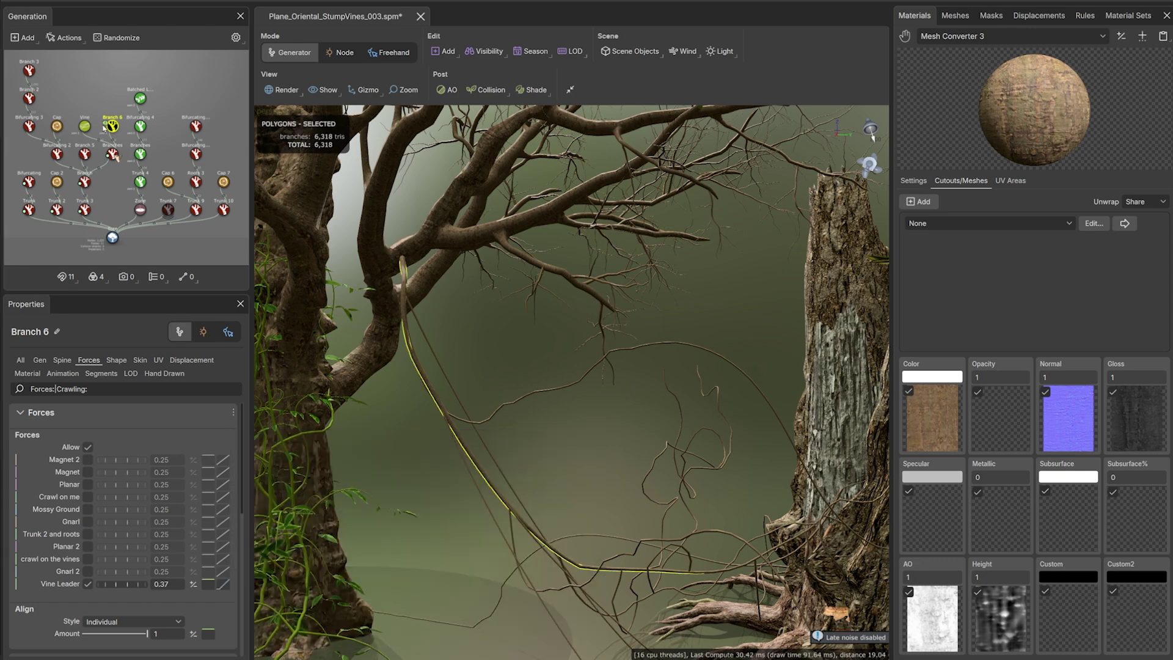
pyautogui.click(106, 124)
pyautogui.click(105, 125)
pyautogui.click(118, 102)
pyautogui.click(140, 98)
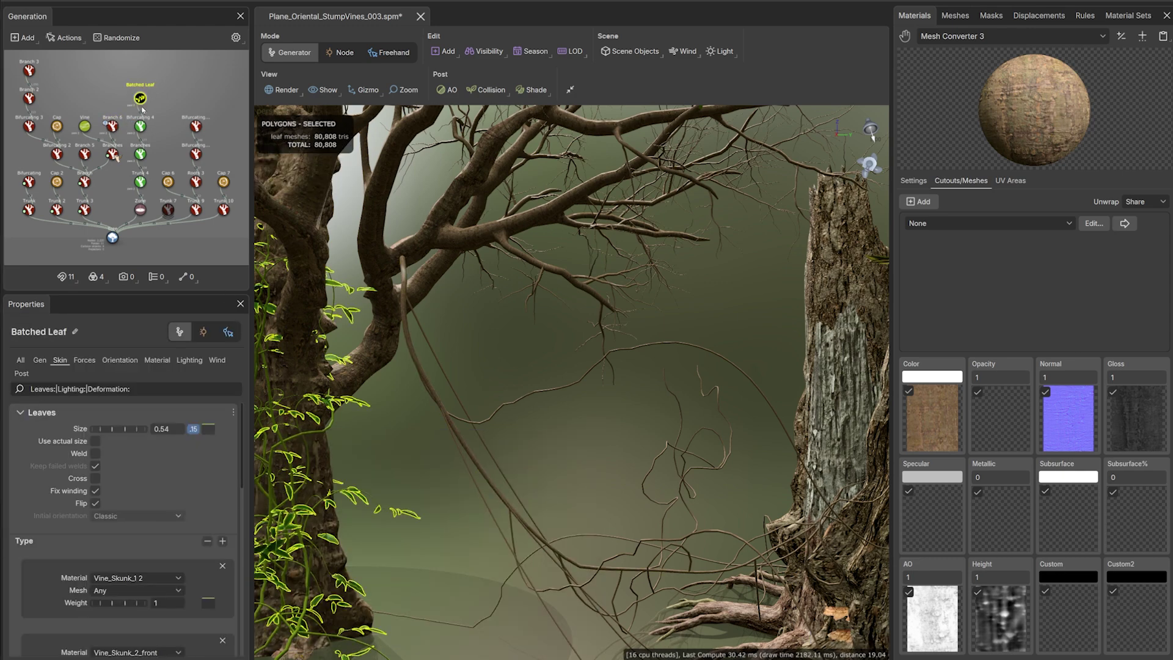
# Enable the Vine Leader force on the Vine generator with a strength of 2.11
pyautogui.click(471, 448)
pyautogui.moveTo(471, 448); pyautogui.dragTo(465, 393, button='right')
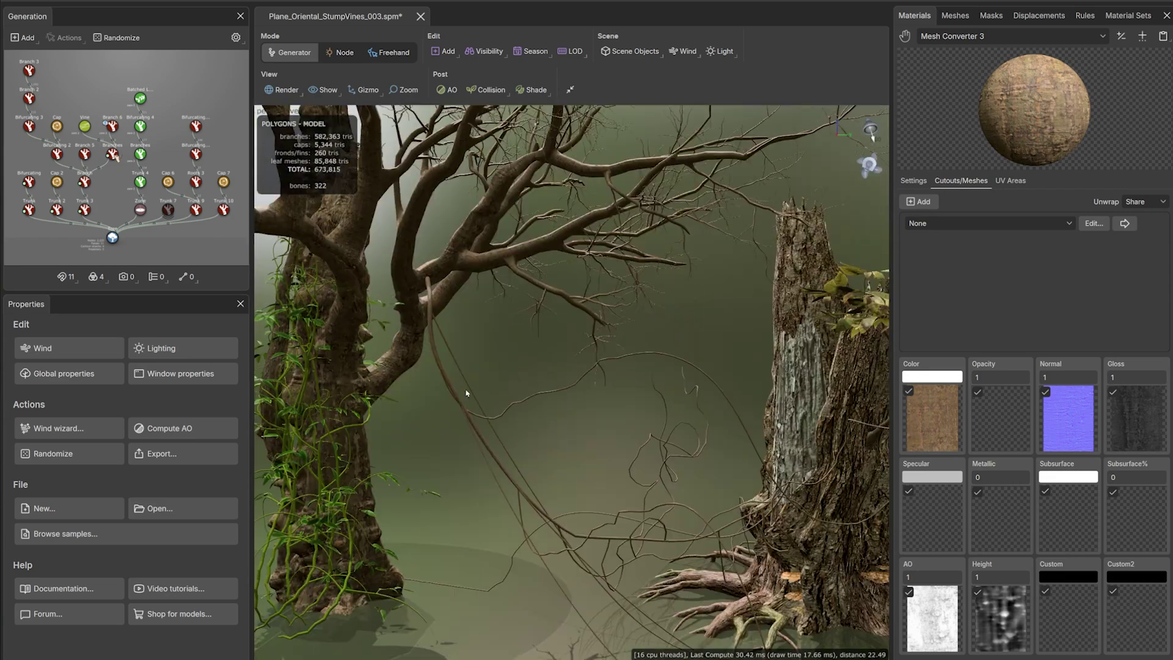
pyautogui.click(467, 393)
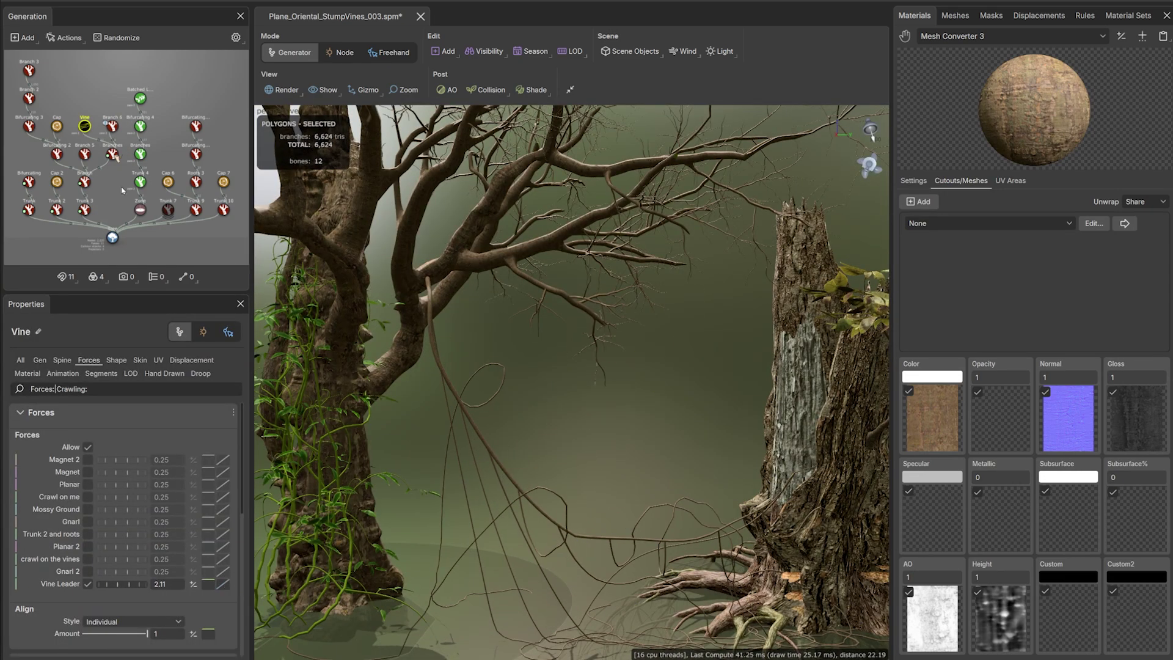
# Examine the hanging vines and compare the force settings of the Branch 6, Branches and Trunk 4 generators
pyautogui.click(113, 126)
pyautogui.click(113, 154)
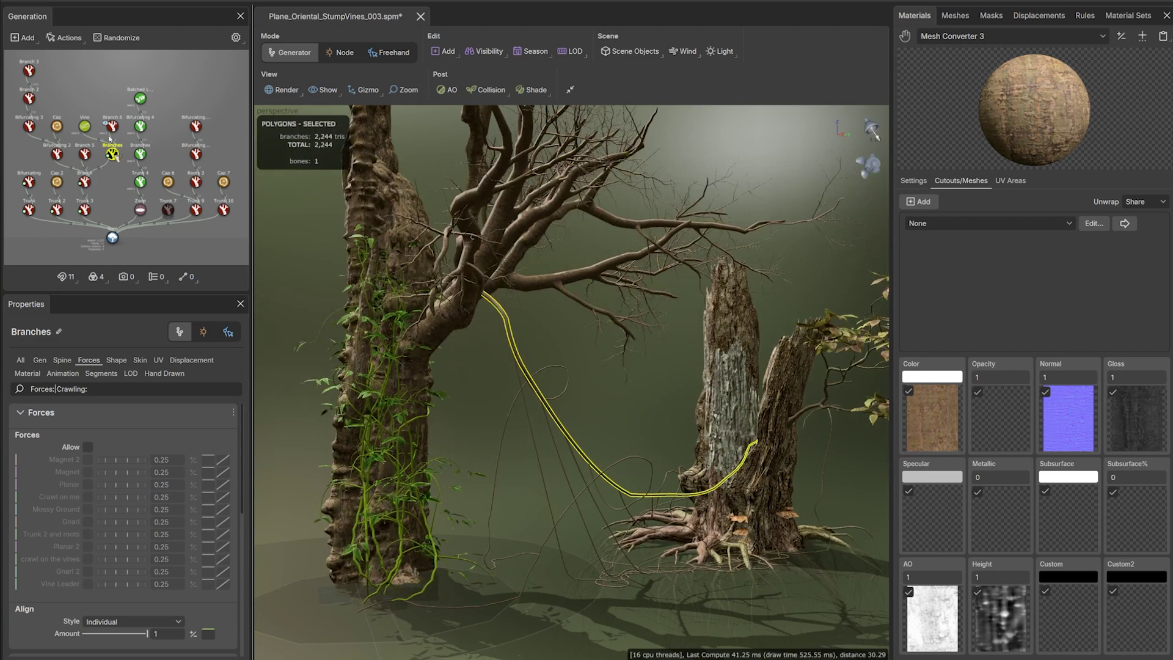
pyautogui.click(112, 127)
pyautogui.click(319, 410)
pyautogui.moveTo(319, 409); pyautogui.dragTo(415, 483, button='right')
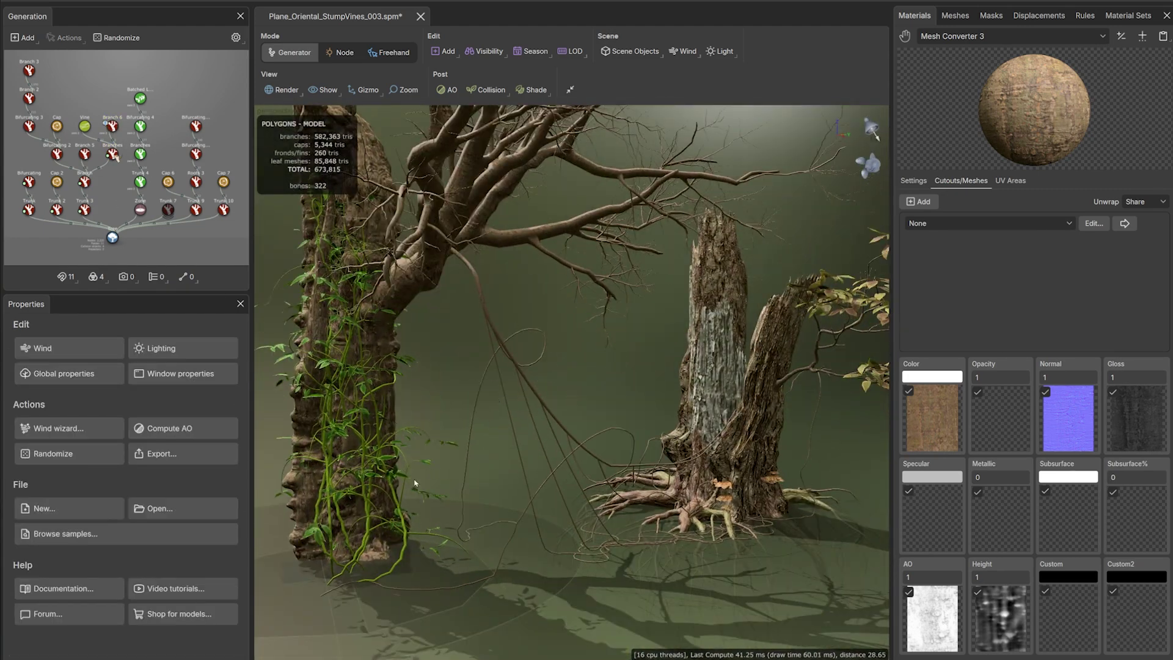
pyautogui.click(113, 155)
pyautogui.click(373, 380)
pyautogui.click(409, 382)
pyautogui.click(141, 183)
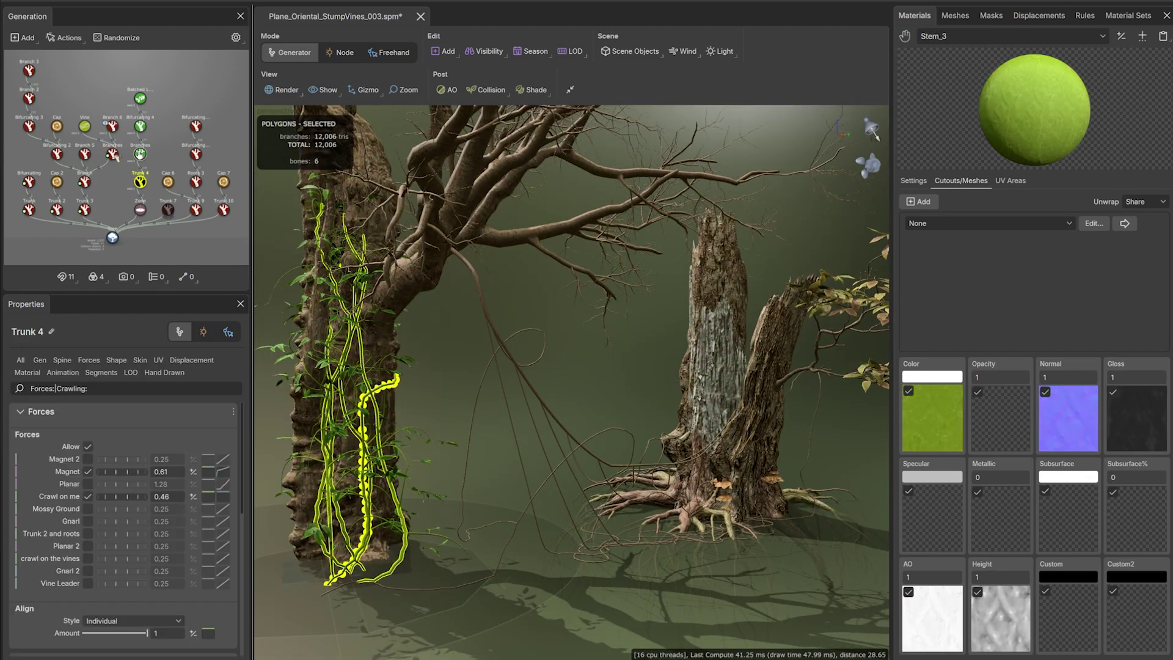
# Copy the Bifurcating 4 and Batched Leaf generators onto both Branch 6 and the Vine generator
pyautogui.click(141, 155)
pyautogui.click(140, 127)
pyautogui.keyDown('ctrl'); pyautogui.click(142, 100); pyautogui.keyUp('ctrl')
pyautogui.keyDown('ctrl'); pyautogui.moveTo(140, 127); pyautogui.dragTo(113, 127); pyautogui.keyUp('ctrl')
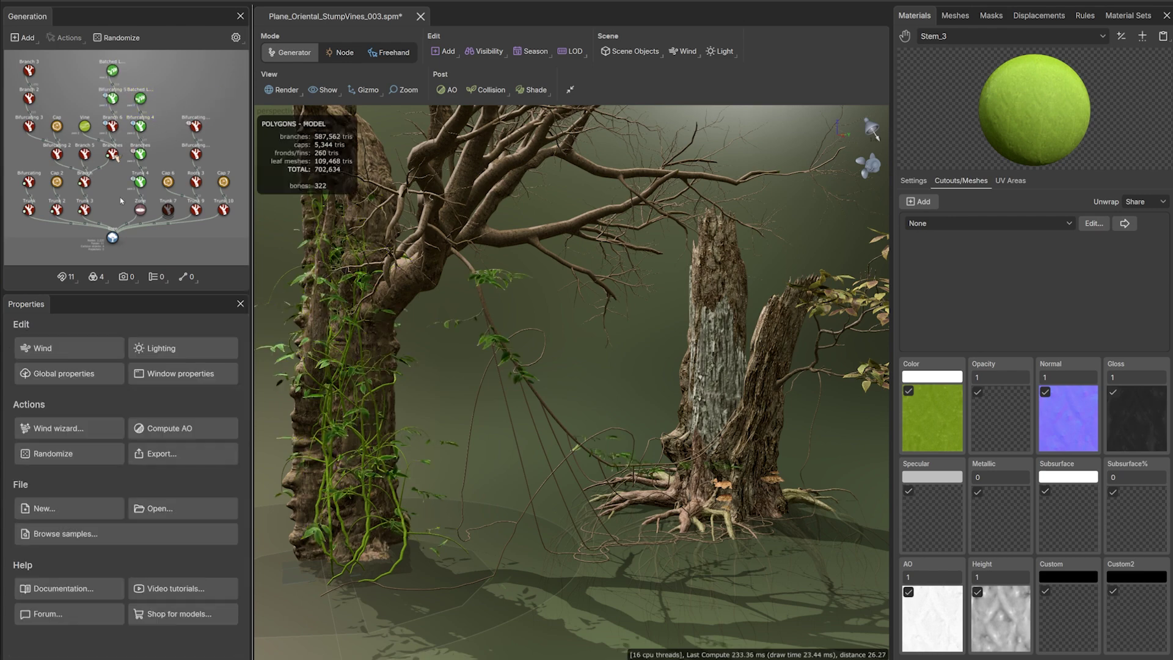
pyautogui.hotkey('ctrl', 'v')
pyautogui.moveTo(223, 127); pyautogui.dragTo(113, 155)
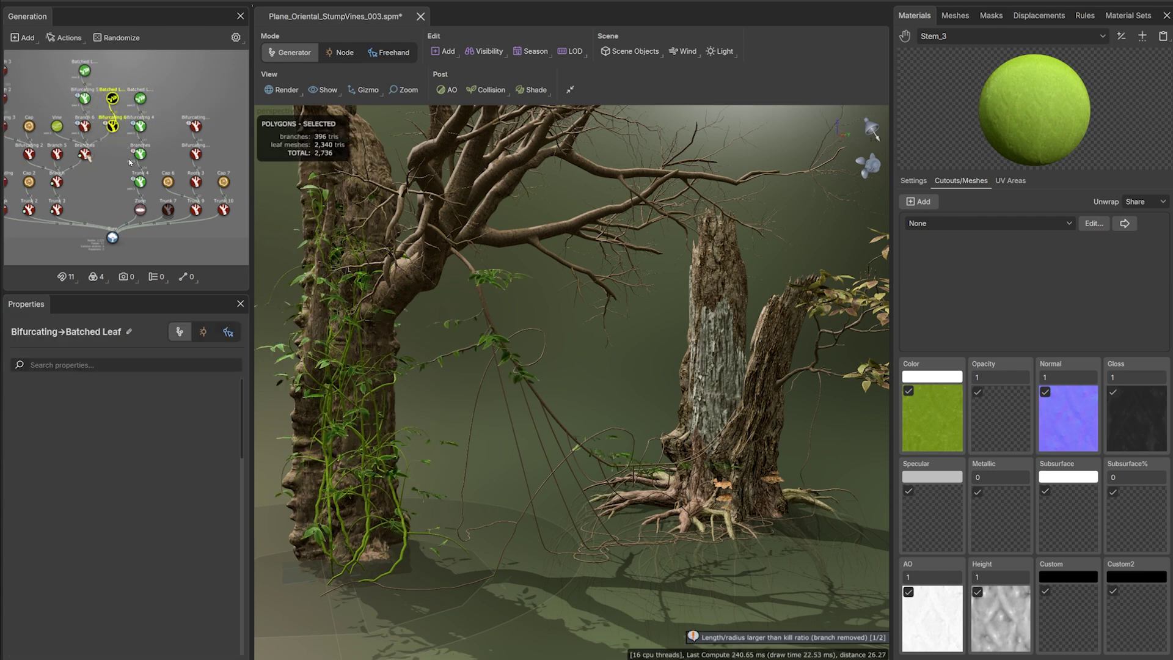
pyautogui.click(57, 154)
pyautogui.click(547, 365)
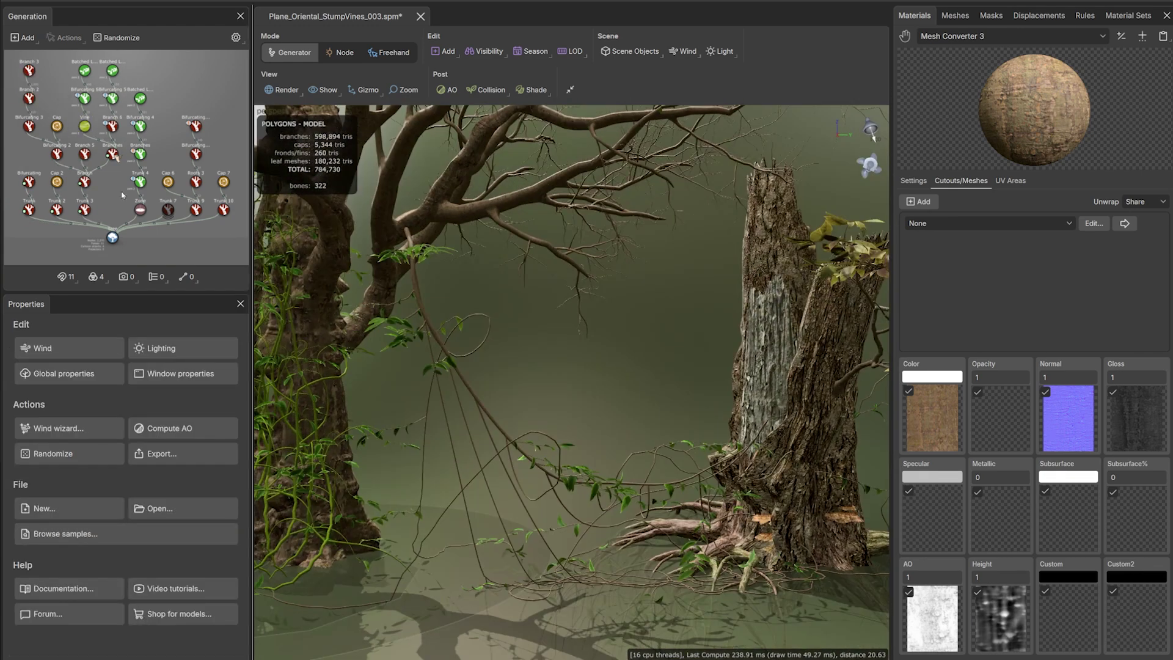
# Switch Bifurcating 6 to Interval generation with a frequency of 2, and adjust its Planar force and spine length
pyautogui.click(85, 98)
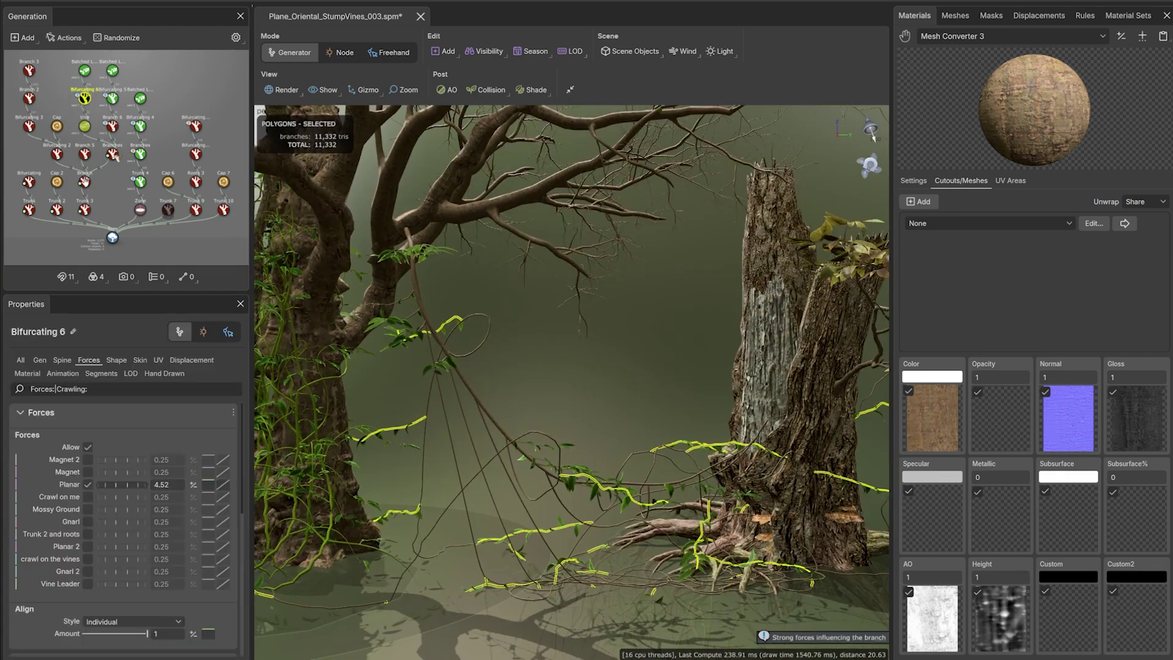
pyautogui.moveTo(138, 489); pyautogui.dragTo(119, 486)
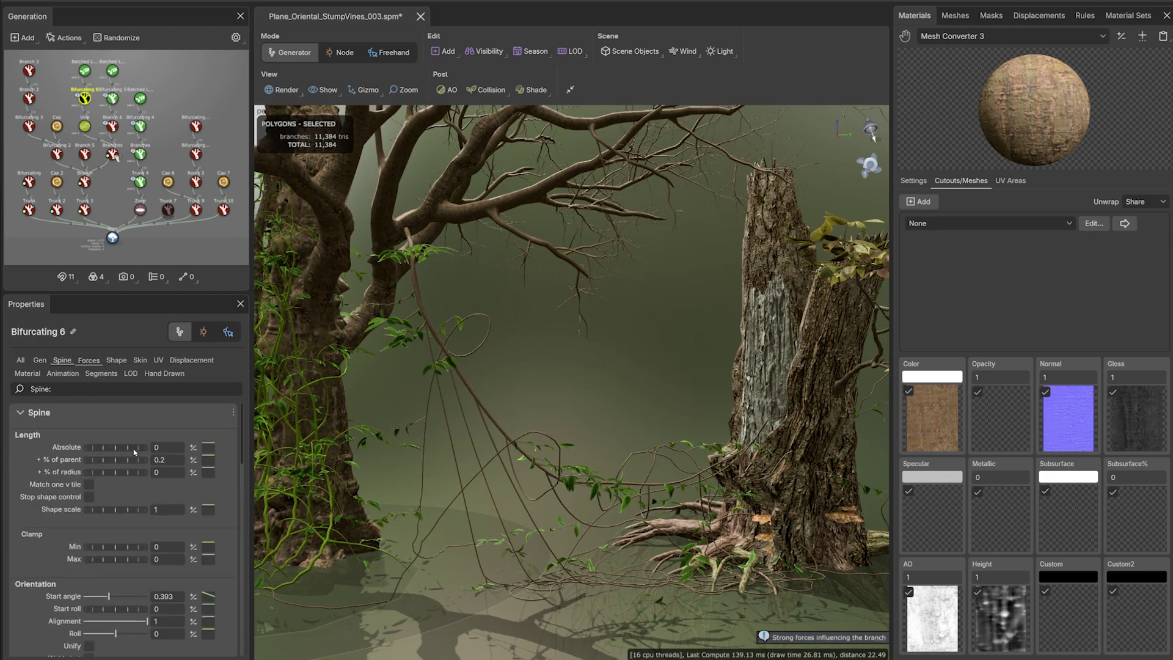
pyautogui.moveTo(136, 451); pyautogui.dragTo(121, 459)
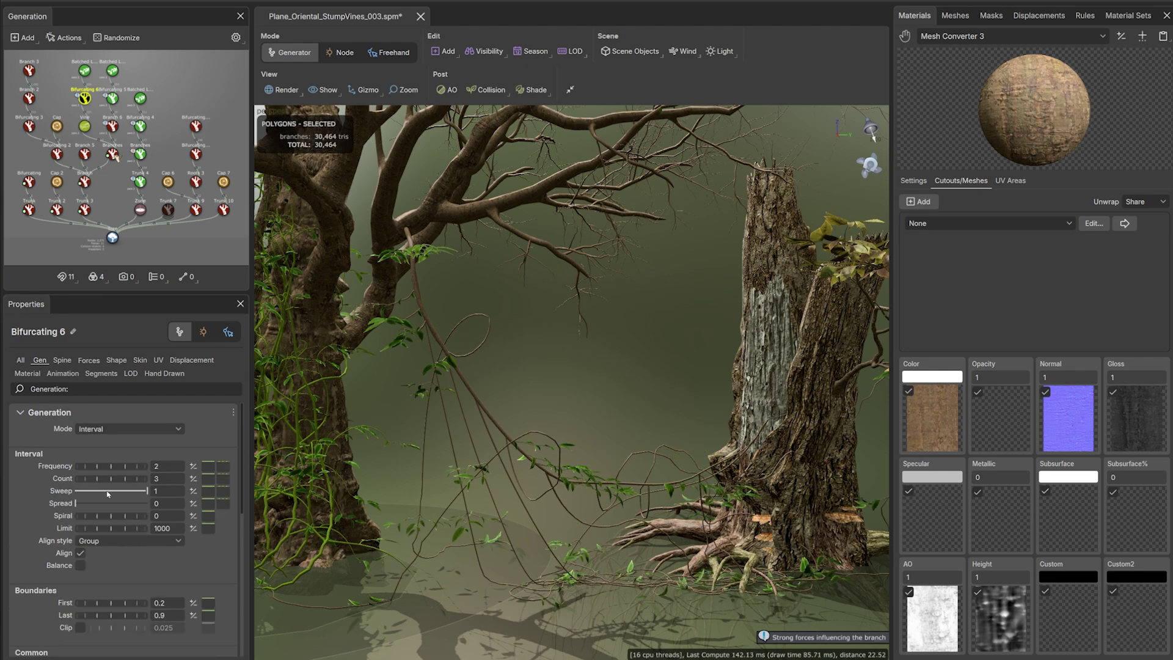
pyautogui.moveTo(147, 466); pyautogui.dragTo(193, 466)
# Adjust the generation balance and spine settings of Bifurcating 5 to extend the leafy shoots along Branch 6
pyautogui.click(113, 127)
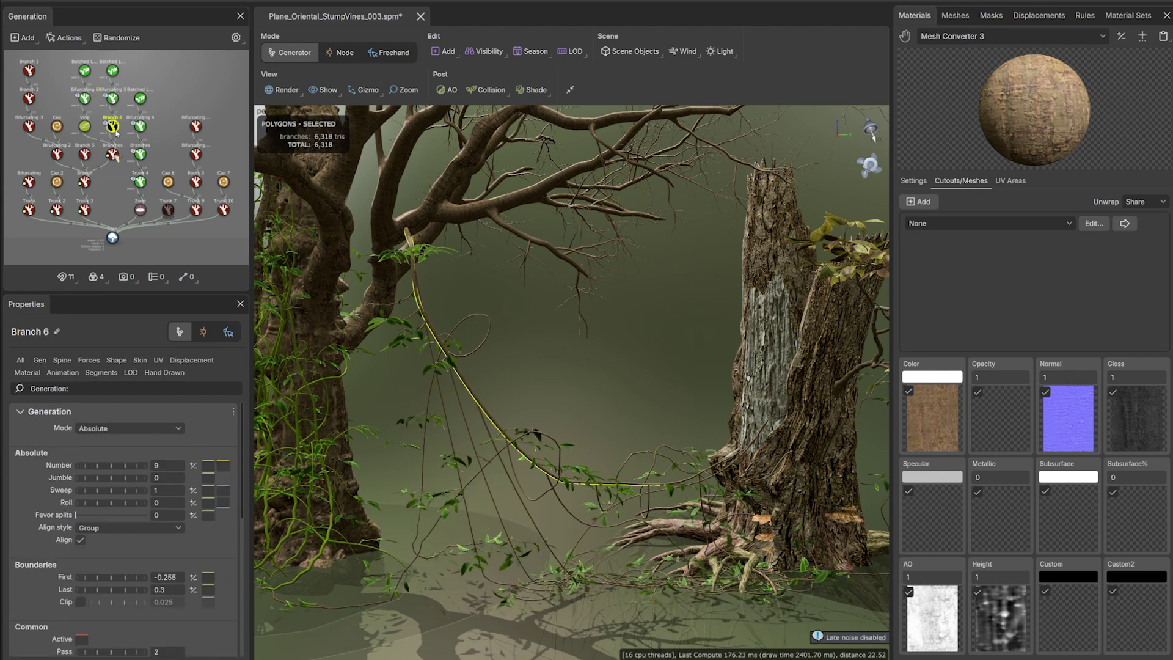
pyautogui.click(113, 100)
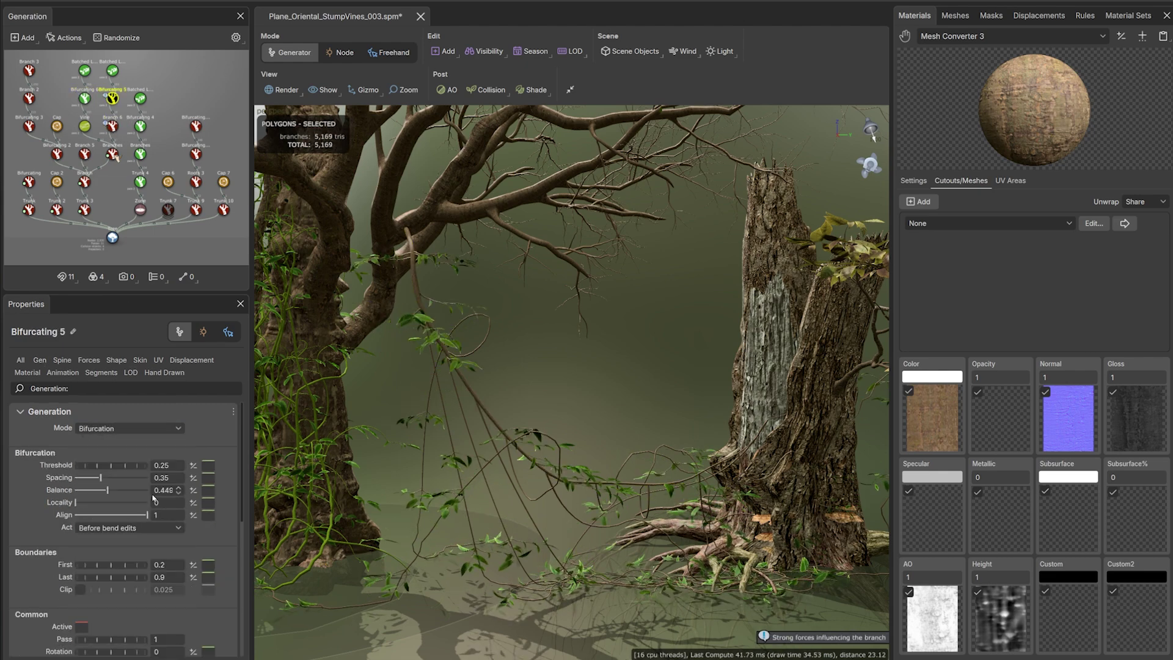
pyautogui.click(62, 360)
pyautogui.moveTo(128, 523); pyautogui.dragTo(157, 523)
pyautogui.click(555, 393)
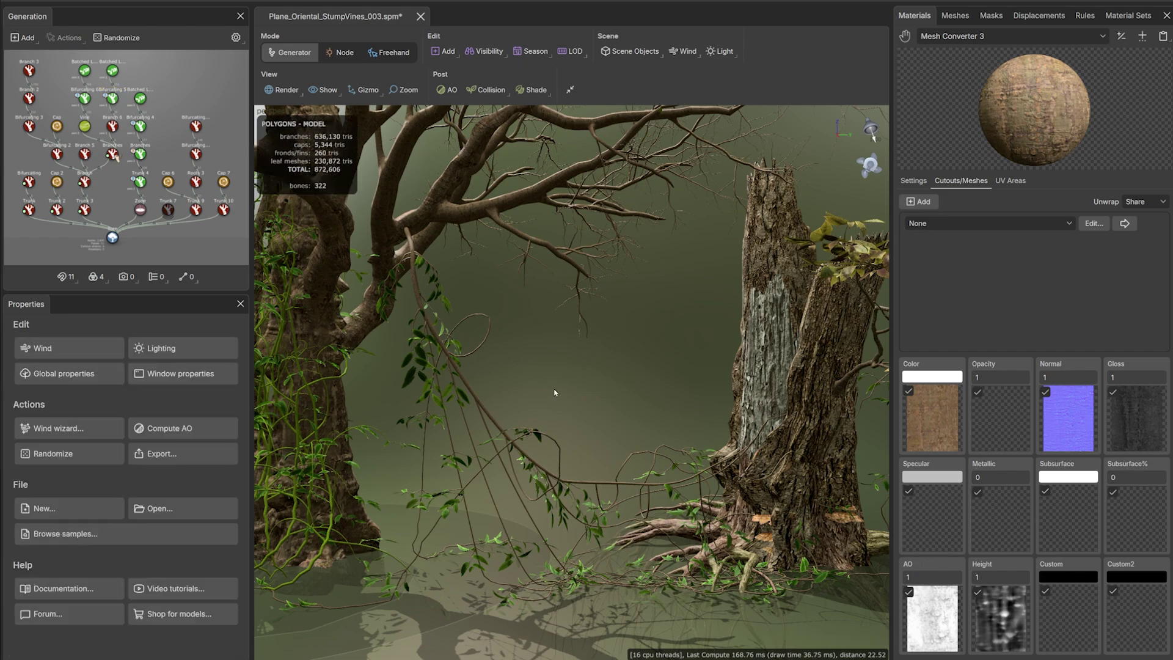
# Examine the leafy hanging vines between the tree and the stump from several distances
pyautogui.moveTo(555, 392); pyautogui.dragTo(578, 391)
pyautogui.click(452, 350)
pyautogui.scroll(-5, 84, 429)
pyautogui.scroll(-1, 85, 430)
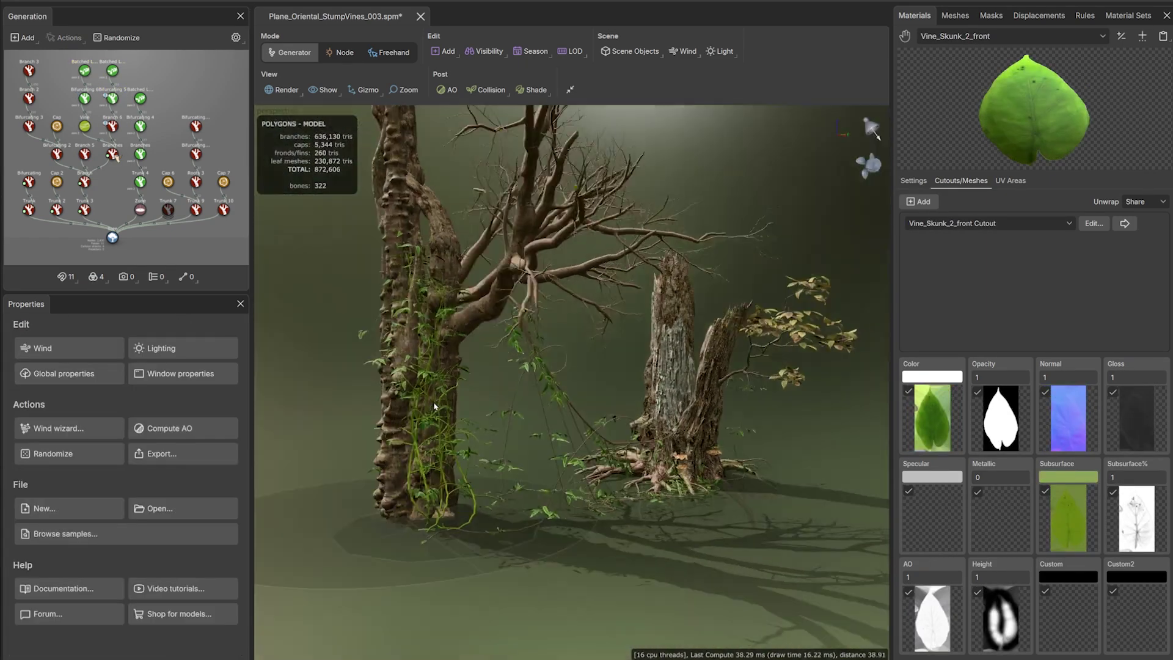
pyautogui.moveTo(435, 406); pyautogui.dragTo(497, 416)
pyautogui.scroll(3, 414, 450)
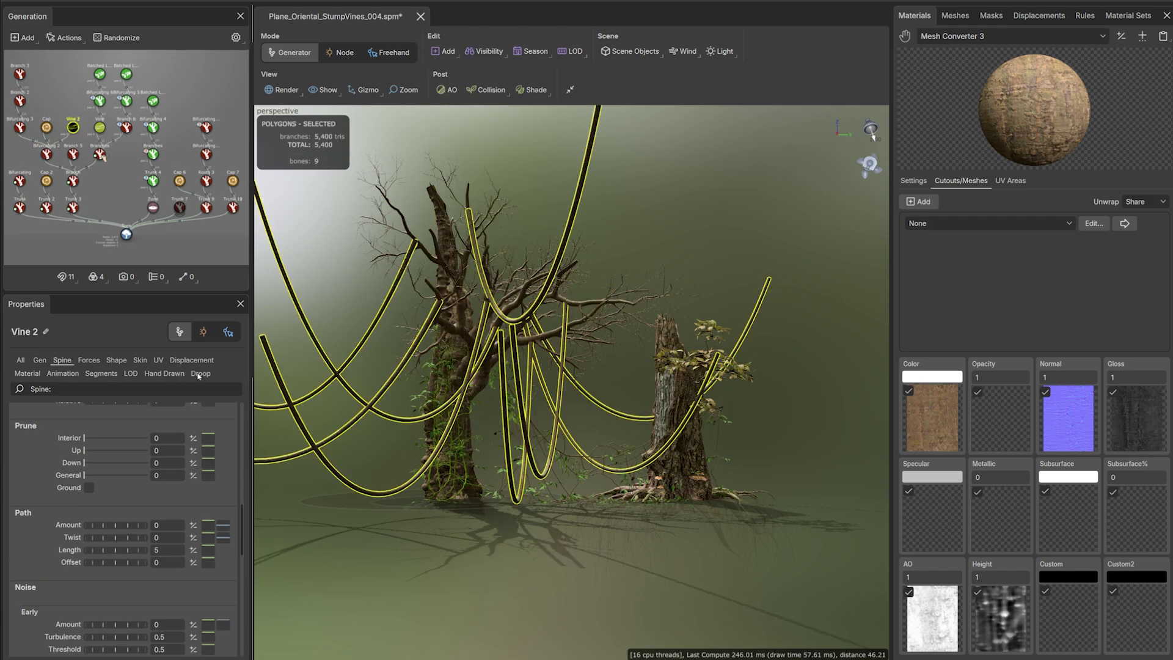
# Thin the Vine 2 vines by lowering the start point of the parent curve for their absolute radius
pyautogui.click(140, 360)
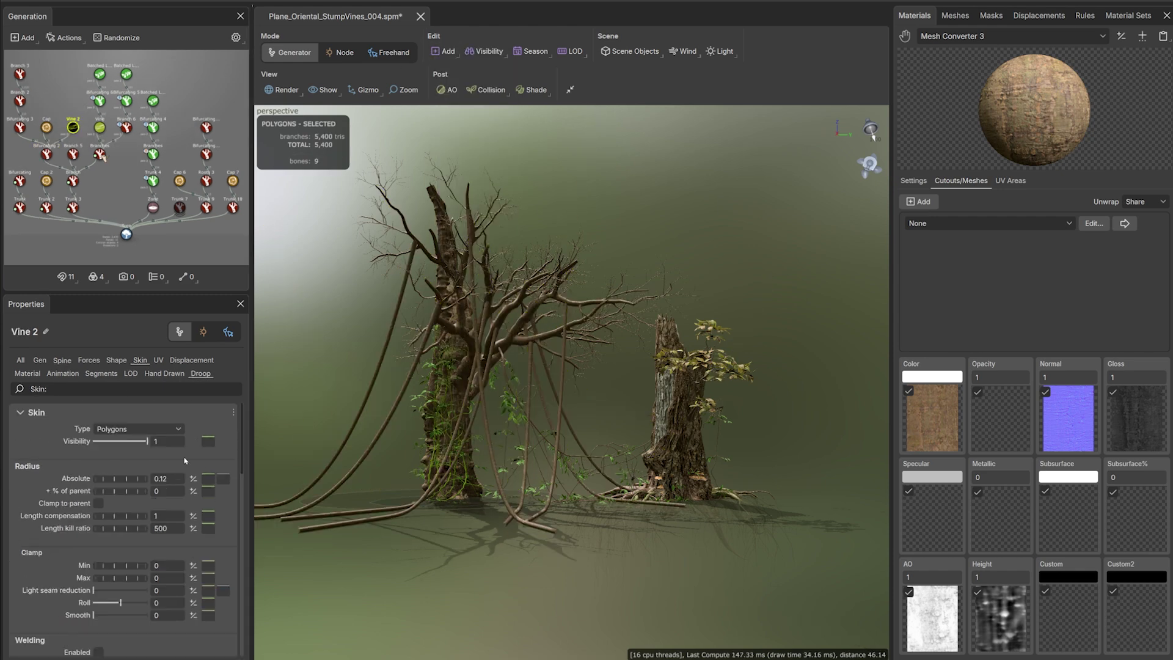
pyautogui.click(208, 478)
pyautogui.moveTo(272, 480); pyautogui.dragTo(272, 591)
pyautogui.click(340, 406)
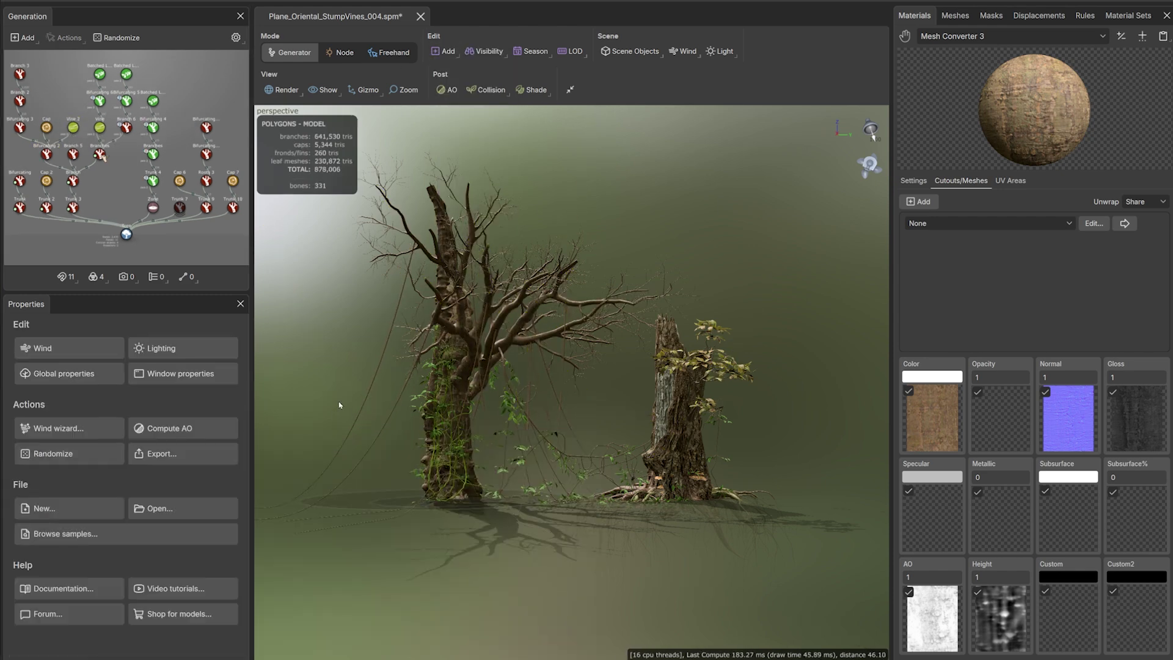
# Give Vine 2's number a variance of 2, and set its early noise to amount 0.96 and turbulence 0.62
pyautogui.click(385, 360)
pyautogui.click(40, 360)
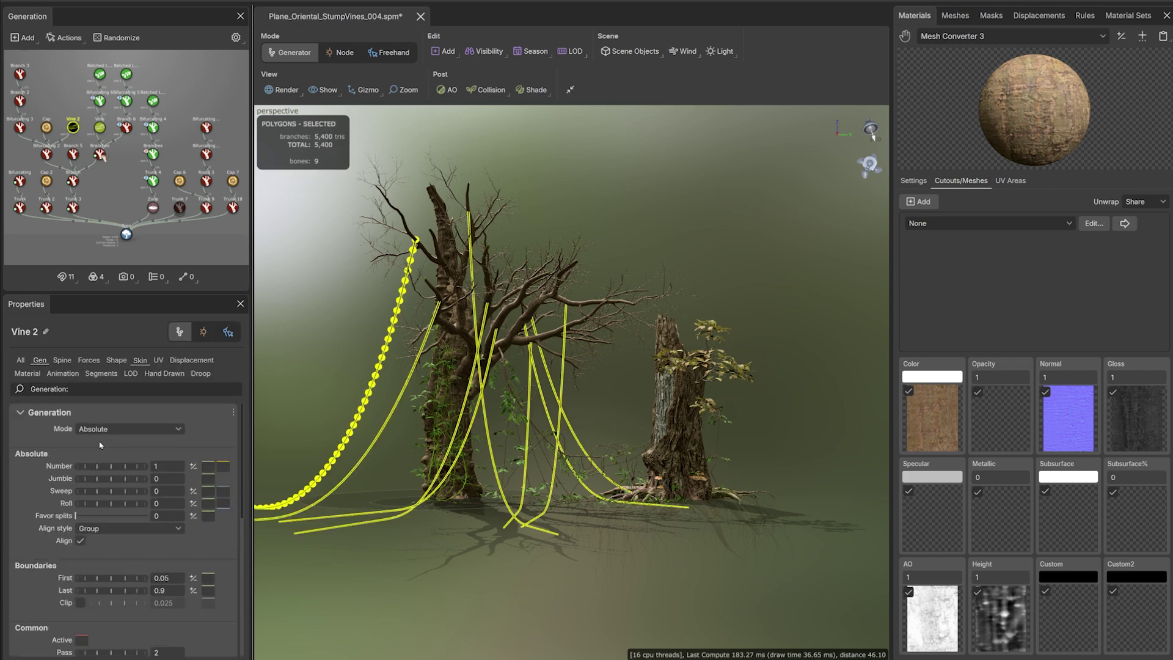
pyautogui.click(193, 467)
pyautogui.write('2')
pyautogui.click(61, 359)
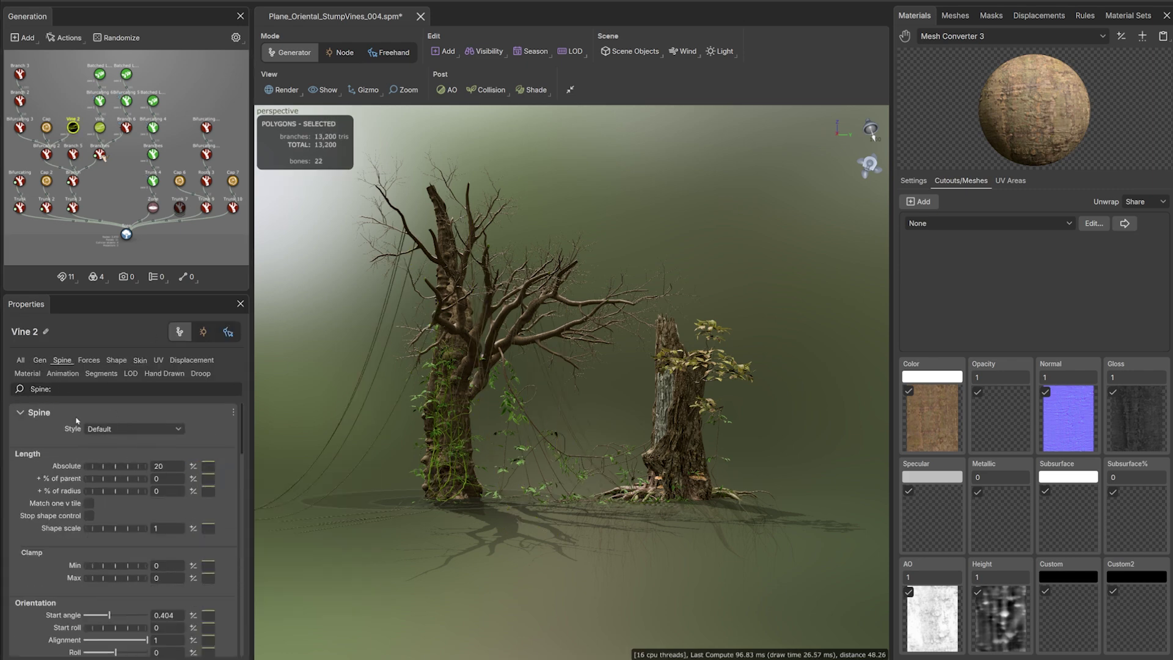
pyautogui.scroll(-5, 152, 529)
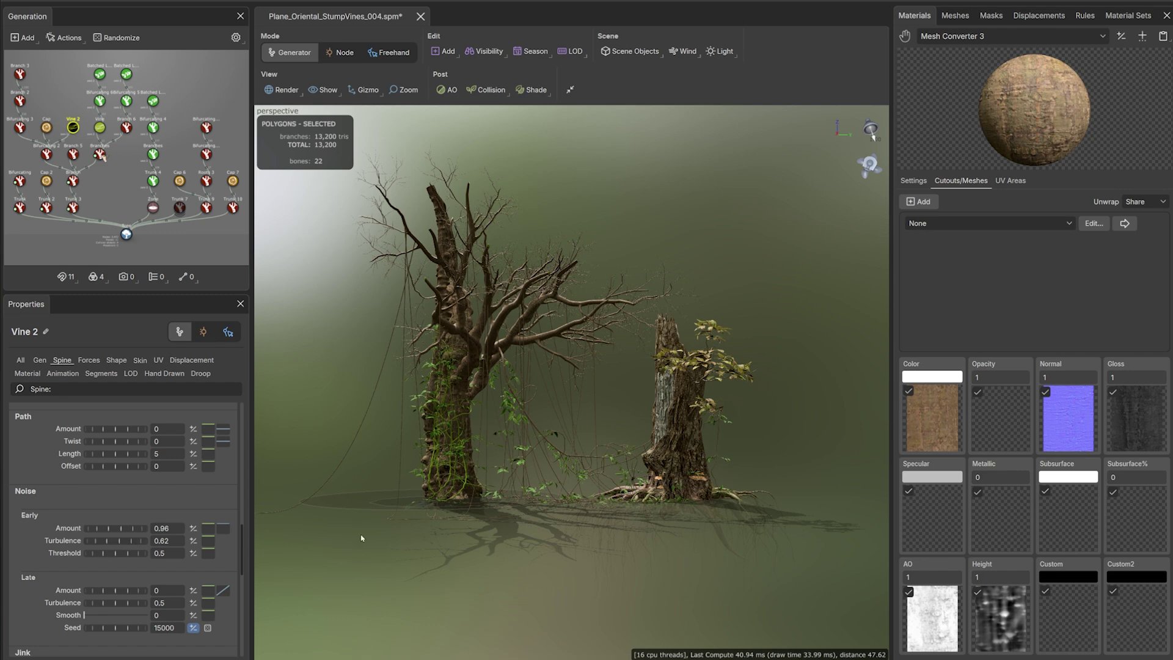
# Set Vine 2's droop friction to 0.346, stiffness to 0.315 and iterations to 53, and add variance to the droop amount
pyautogui.click(140, 360)
pyautogui.click(201, 373)
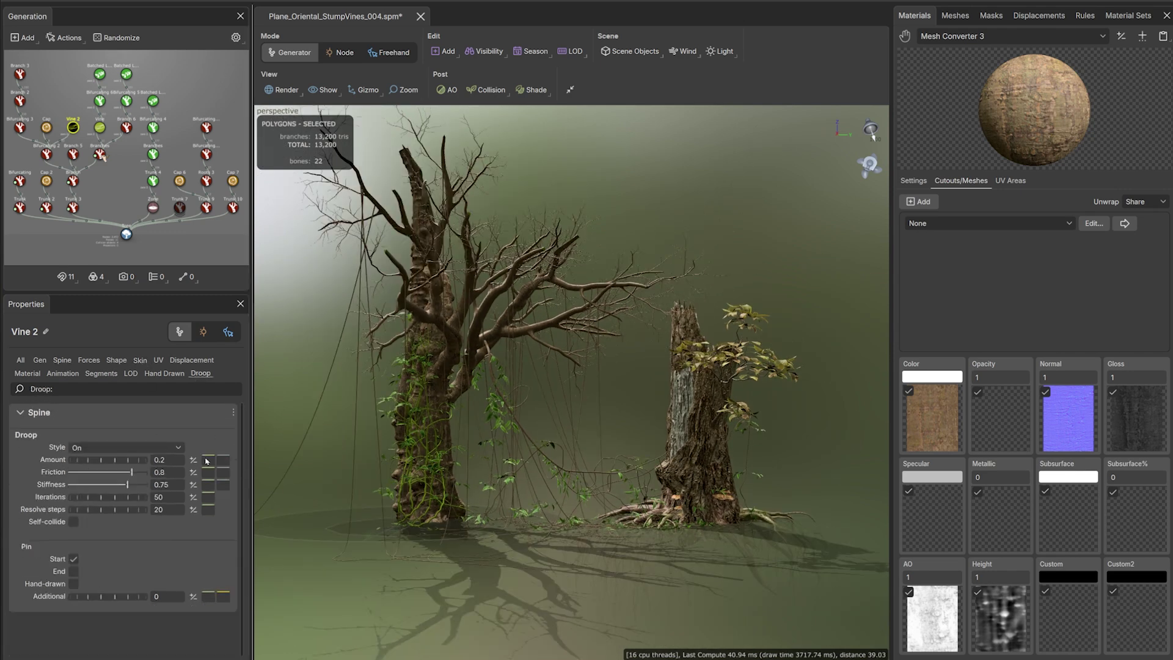
pyautogui.click(209, 459)
pyautogui.moveTo(102, 486); pyautogui.dragTo(143, 498)
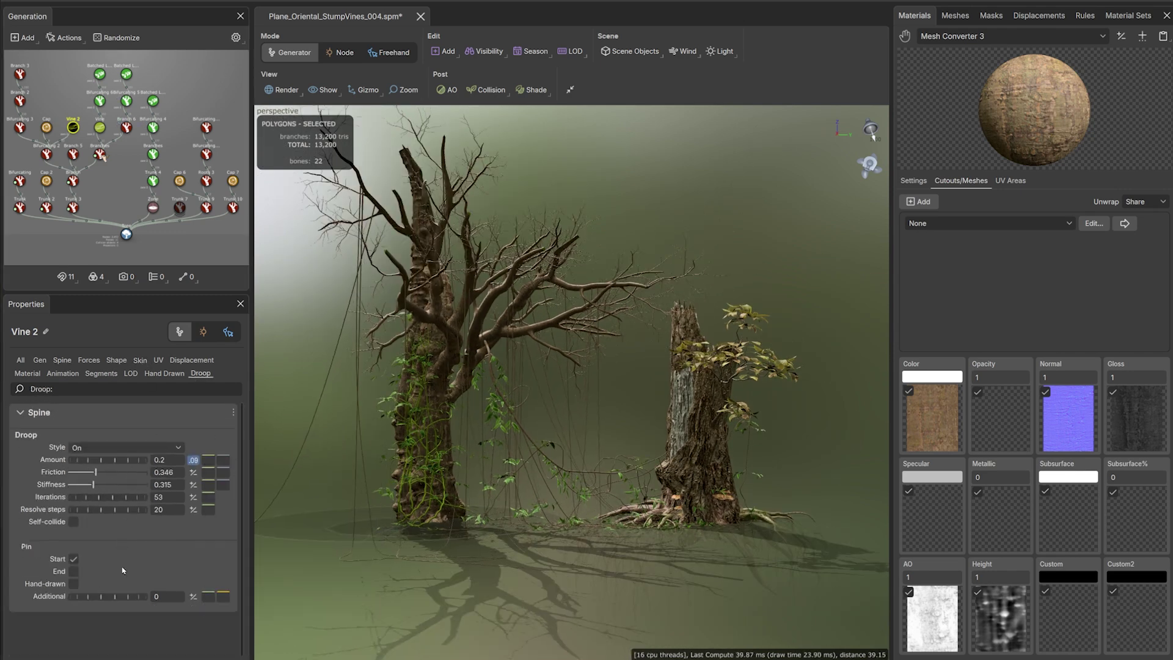
# Set Vine 2's additional droop pins to 1 and lower the end point of that setting's parent curve
pyautogui.moveTo(103, 597); pyautogui.dragTo(110, 597)
pyautogui.click(209, 596)
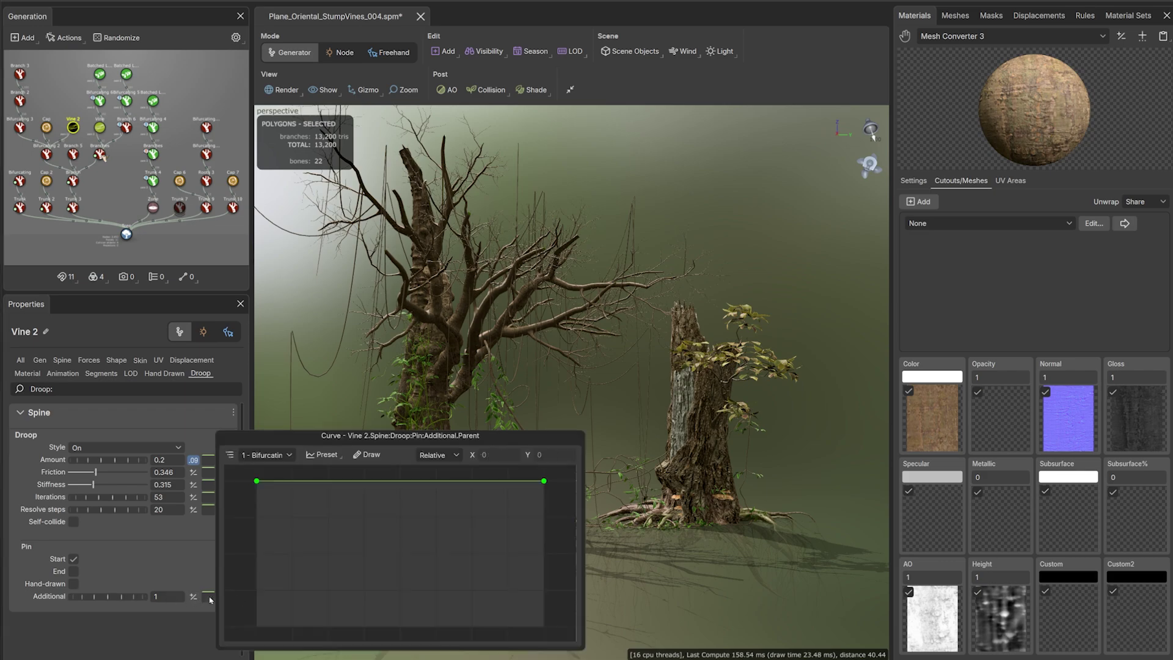
pyautogui.moveTo(545, 482); pyautogui.dragTo(544, 619)
pyautogui.click(289, 553)
pyautogui.scroll(10, 558, 499)
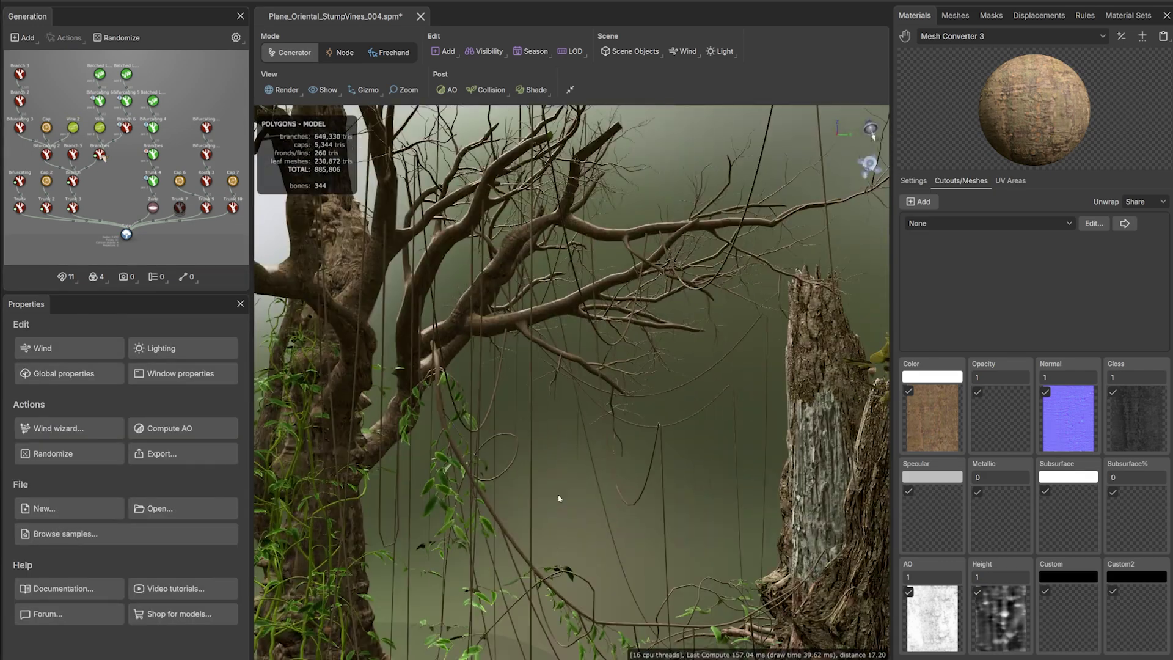
# Convert one looping Vine 2 strand between the tree and stump to hand drawn in Freehand mode
pyautogui.click(633, 506)
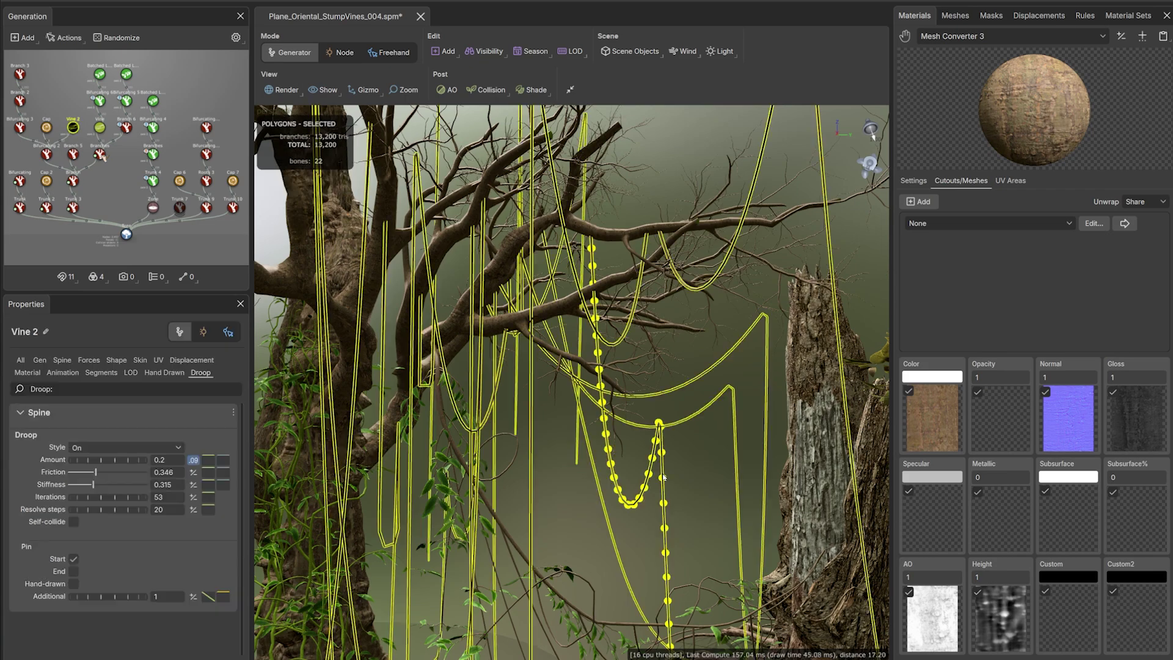
pyautogui.rightClick(662, 482)
pyautogui.click(633, 509)
pyautogui.click(389, 53)
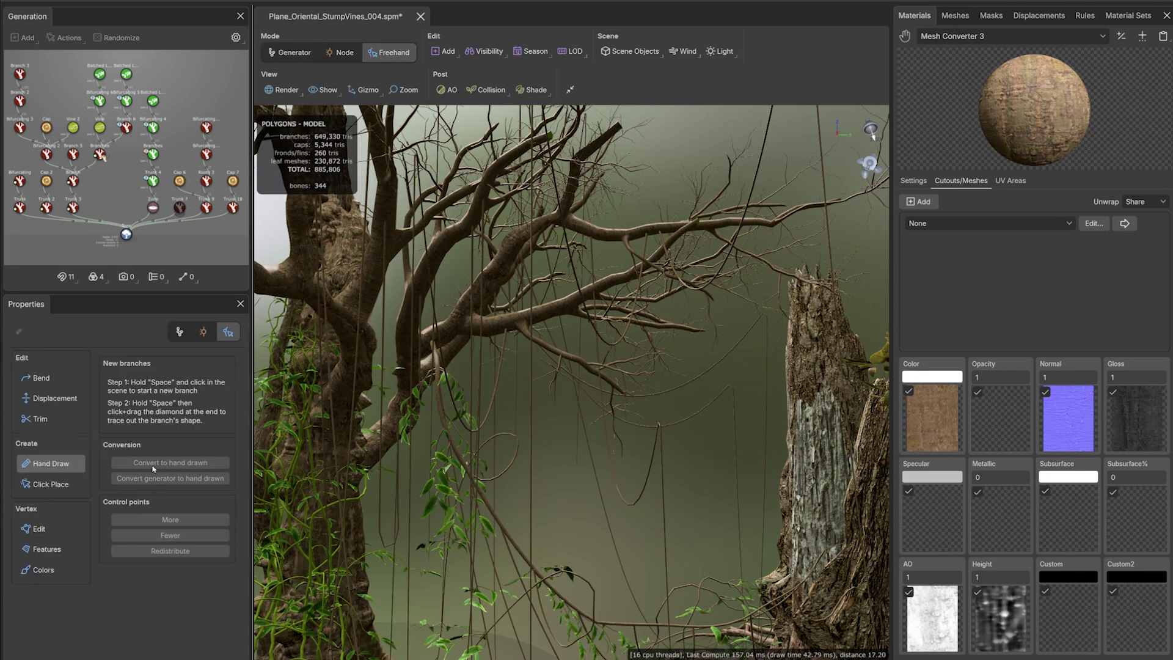
pyautogui.scroll(10, 667, 503)
pyautogui.click(668, 504)
# Reshape the hand-drawn vine by repositioning its control points between the branches and the stump
pyautogui.scroll(-5, 316, 436)
pyautogui.moveTo(316, 436); pyautogui.dragTo(474, 477)
pyautogui.scroll(-8, 474, 477)
pyautogui.scroll(8, 571, 437)
pyautogui.moveTo(572, 436); pyautogui.dragTo(611, 257)
pyautogui.click(634, 437)
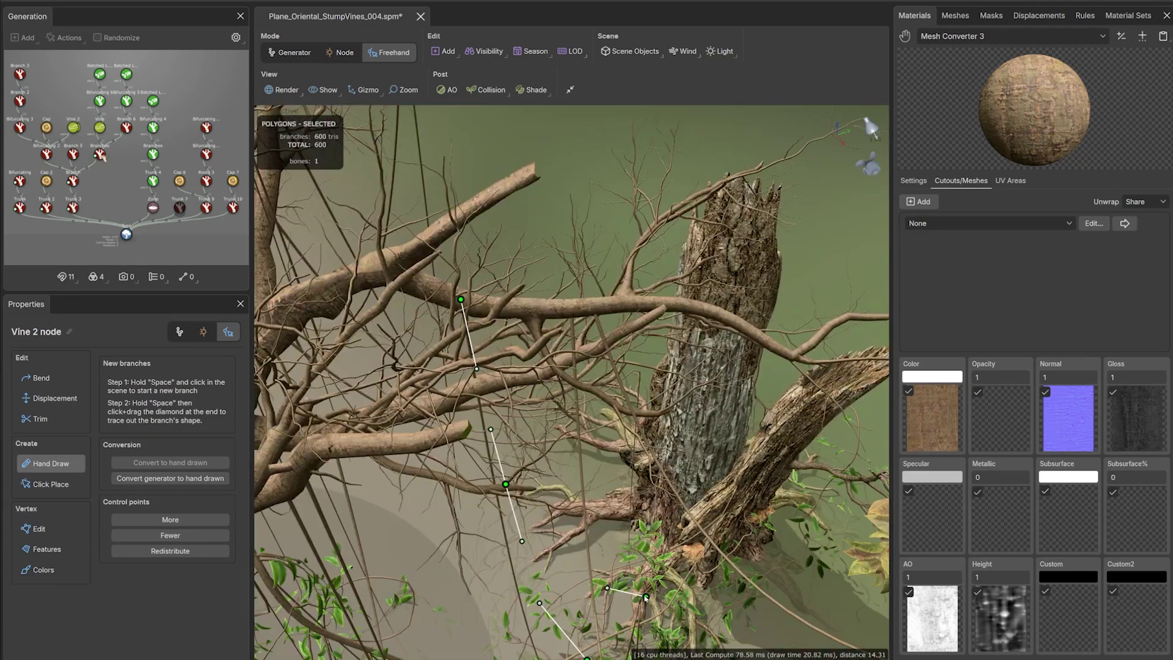
pyautogui.scroll(-10, 611, 318)
pyautogui.moveTo(586, 385); pyautogui.dragTo(473, 415)
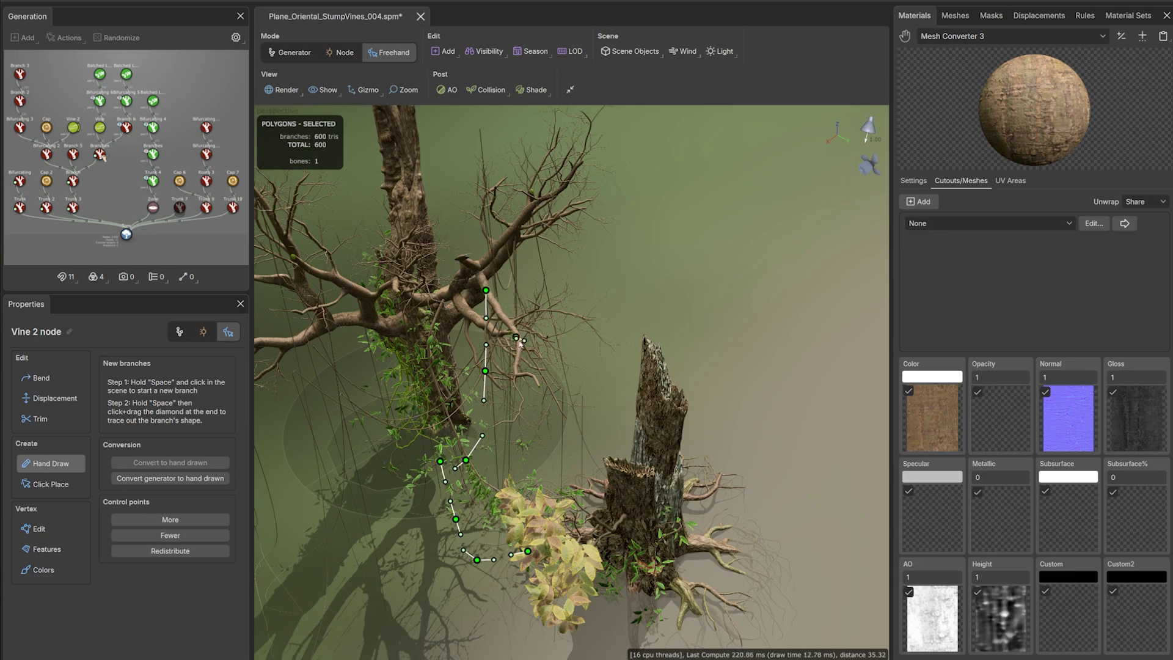
pyautogui.moveTo(477, 483); pyautogui.dragTo(569, 440)
pyautogui.click(490, 435)
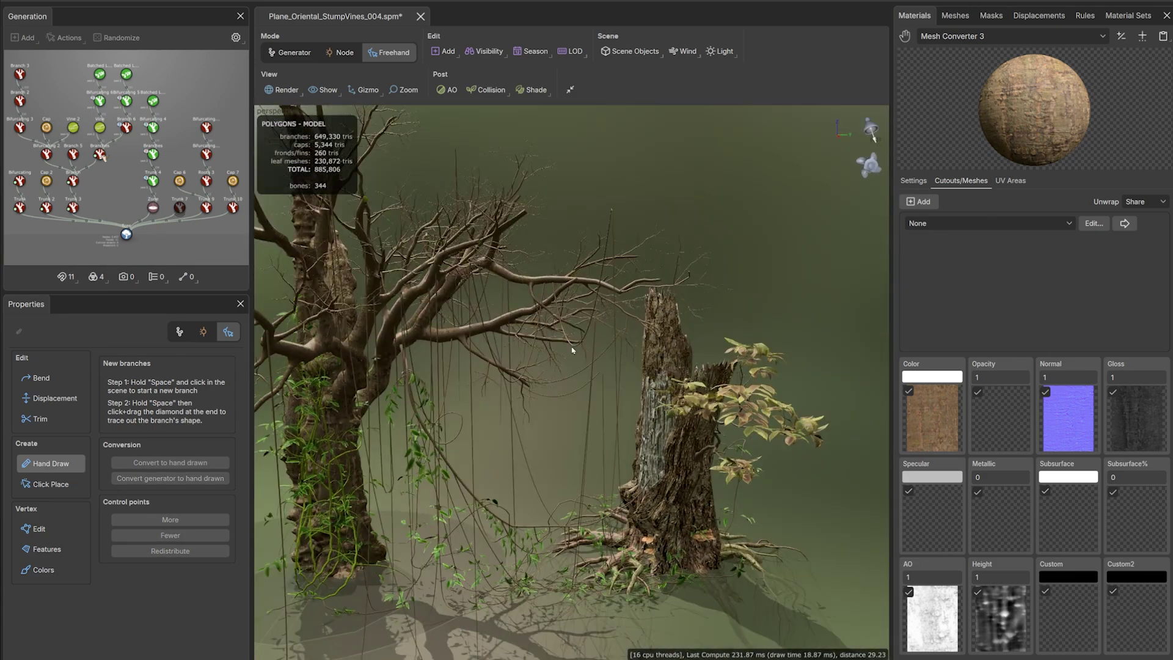
# Inspect the thin vines hanging from the upper branches and above the stump
pyautogui.click(573, 348)
pyautogui.moveTo(612, 210); pyautogui.dragTo(650, 213)
pyautogui.click(678, 225)
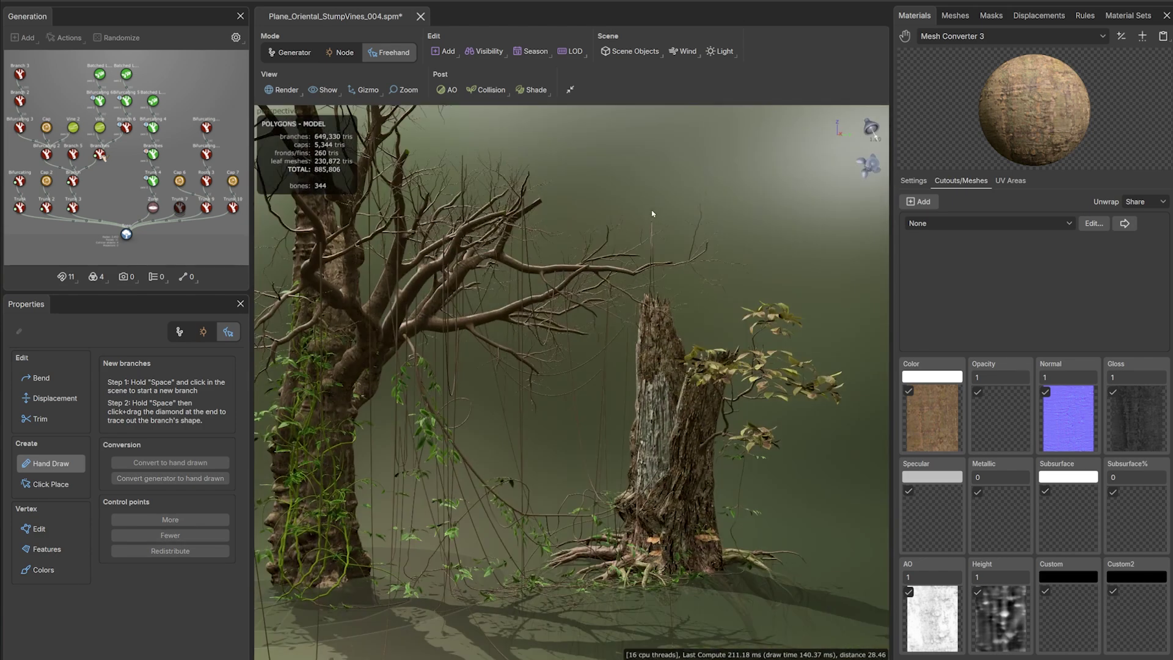
pyautogui.moveTo(566, 385); pyautogui.dragTo(623, 388)
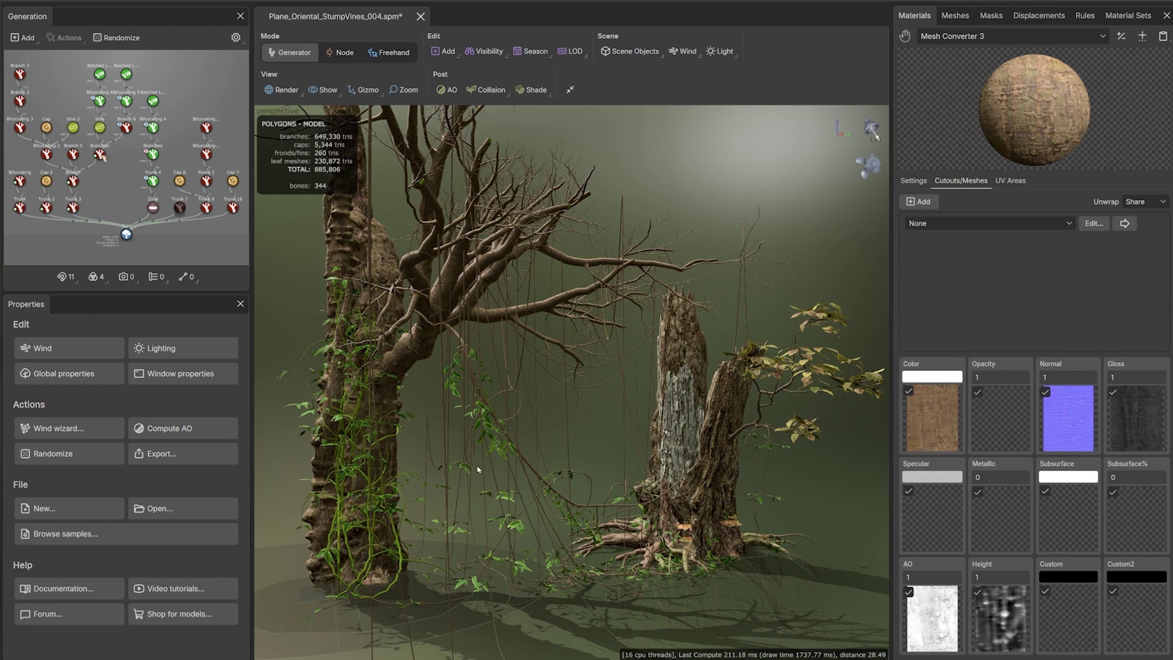
# Add a Branch generator to the root of the scene and adjust its spine settings
pyautogui.click(444, 51)
pyautogui.click(458, 58)
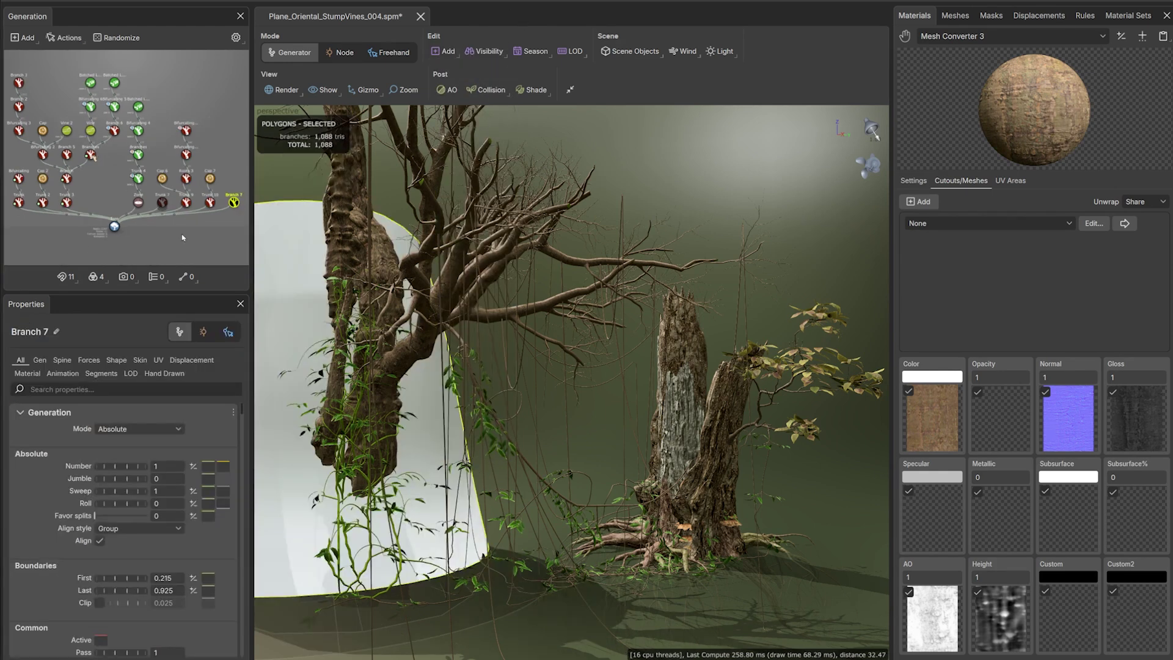
pyautogui.click(62, 361)
pyautogui.scroll(-3, 90, 455)
pyautogui.moveTo(97, 475); pyautogui.dragTo(89, 413)
# Adjust Branch 7's spine length, and set its radius relative to the parent to 0.292 with a variance of 0
pyautogui.click(140, 360)
pyautogui.moveTo(126, 490); pyautogui.dragTo(98, 490)
pyautogui.click(63, 361)
pyautogui.moveTo(116, 447); pyautogui.dragTo(182, 453)
pyautogui.click(140, 360)
pyautogui.moveTo(135, 491); pyautogui.dragTo(110, 491)
pyautogui.click(193, 490)
pyautogui.write('0')
pyautogui.press('Return')
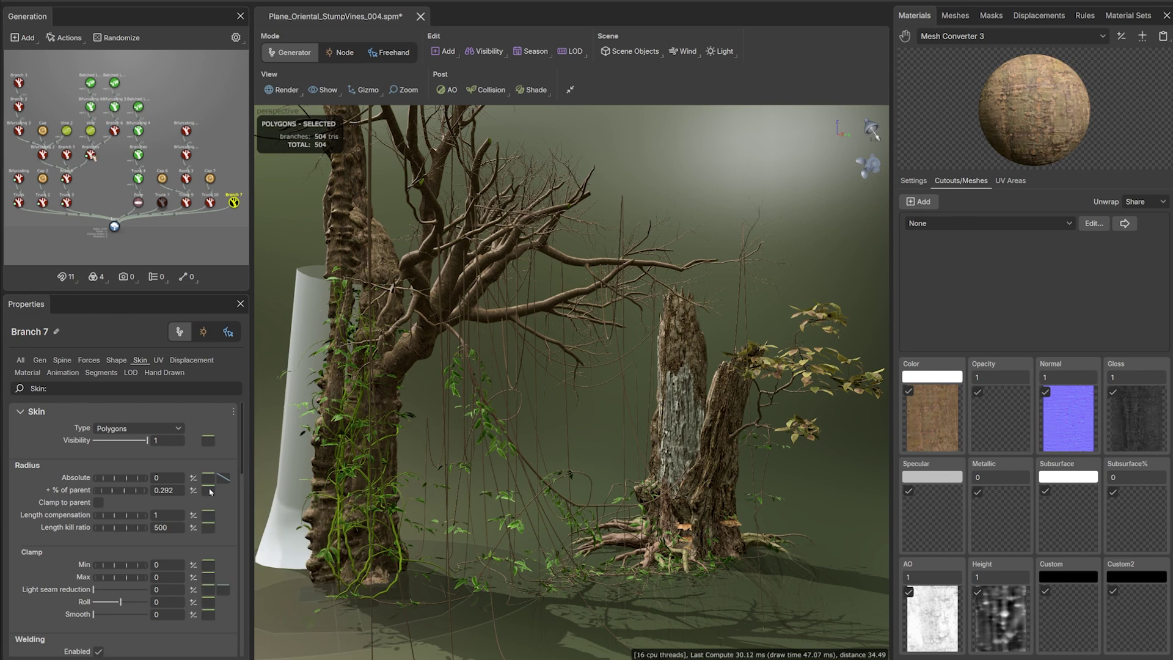
# Move the Branch 7 node to the ground in front of the vine-covered tree
pyautogui.doubleClick(287, 561)
pyautogui.moveTo(330, 489); pyautogui.dragTo(429, 511)
pyautogui.scroll(-4, 430, 510)
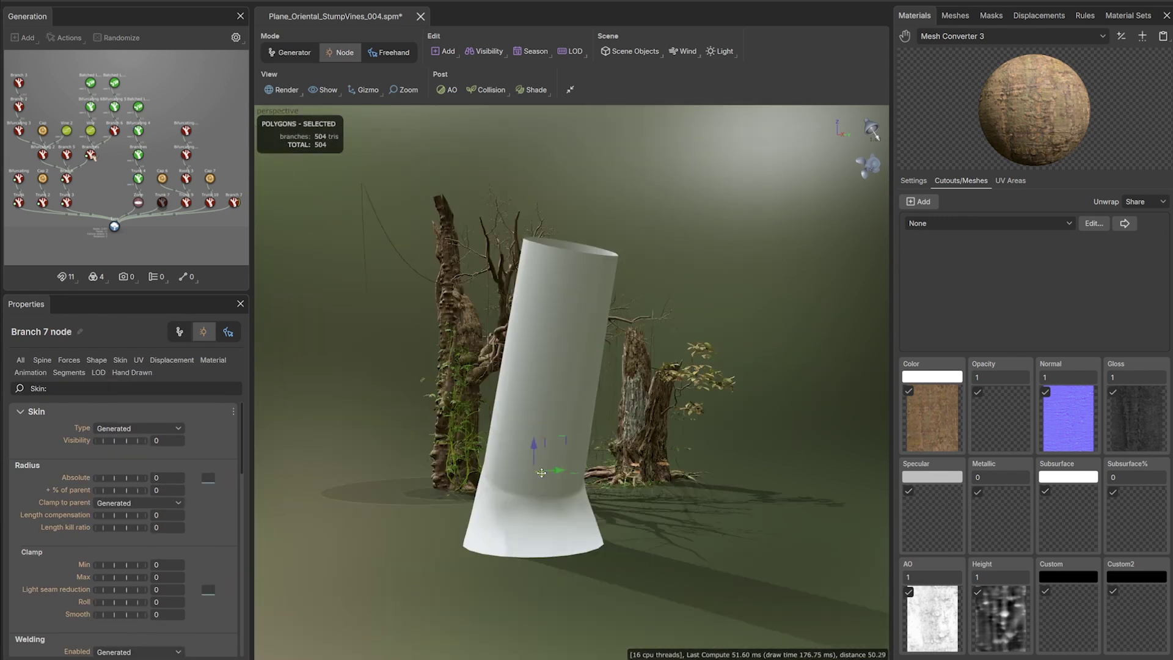
pyautogui.moveTo(542, 474); pyautogui.dragTo(505, 469)
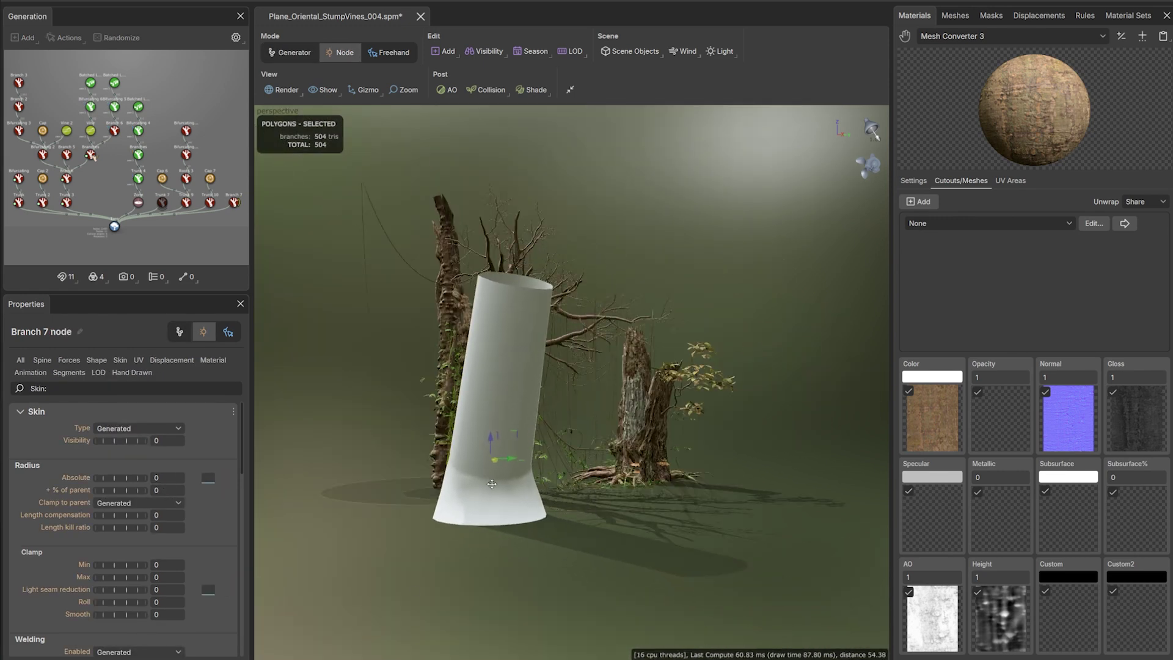
pyautogui.moveTo(492, 484); pyautogui.dragTo(488, 479)
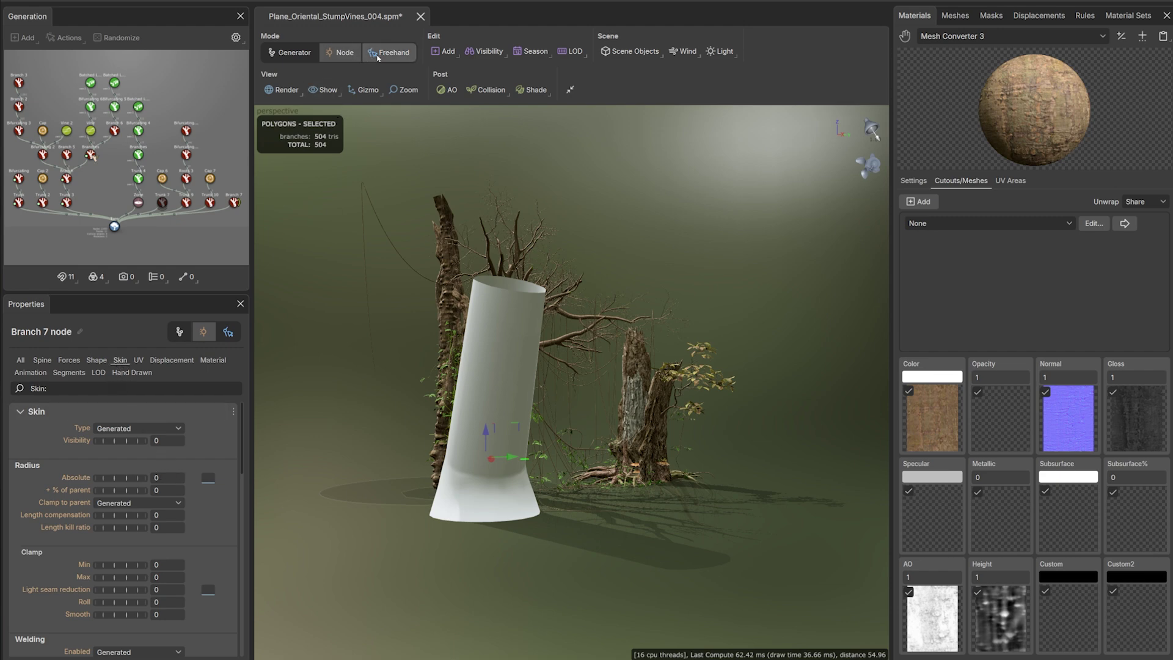
# Set the Branch 7 generator's radius relative to the parent to 0.052
pyautogui.click(293, 53)
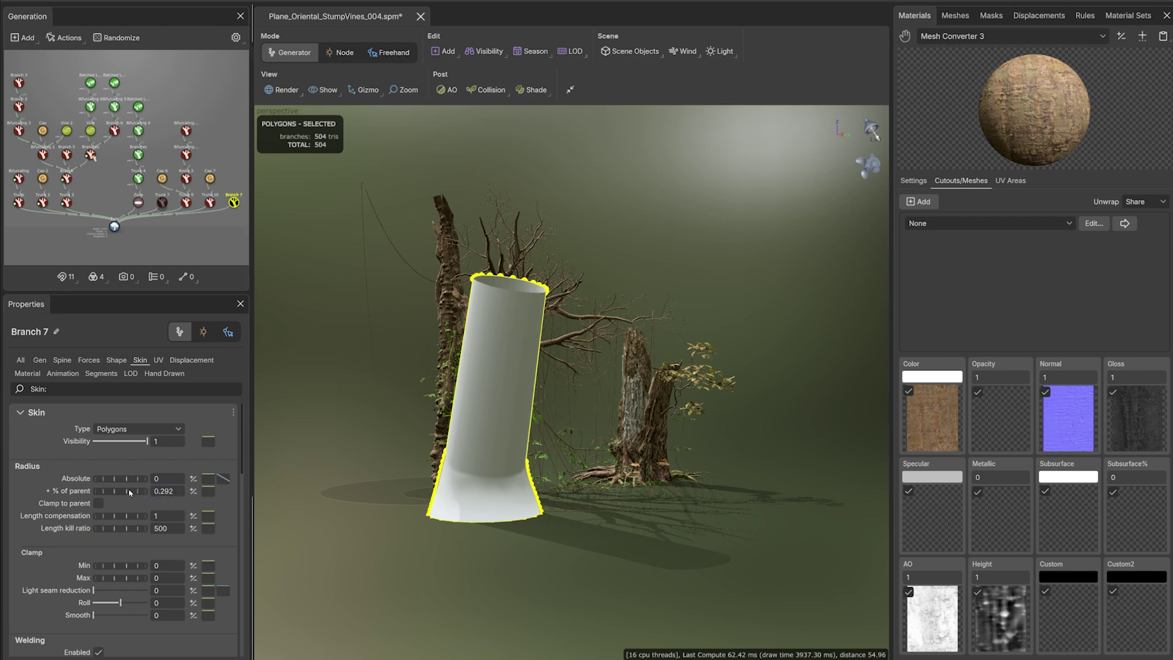
pyautogui.moveTo(110, 493); pyautogui.dragTo(127, 496)
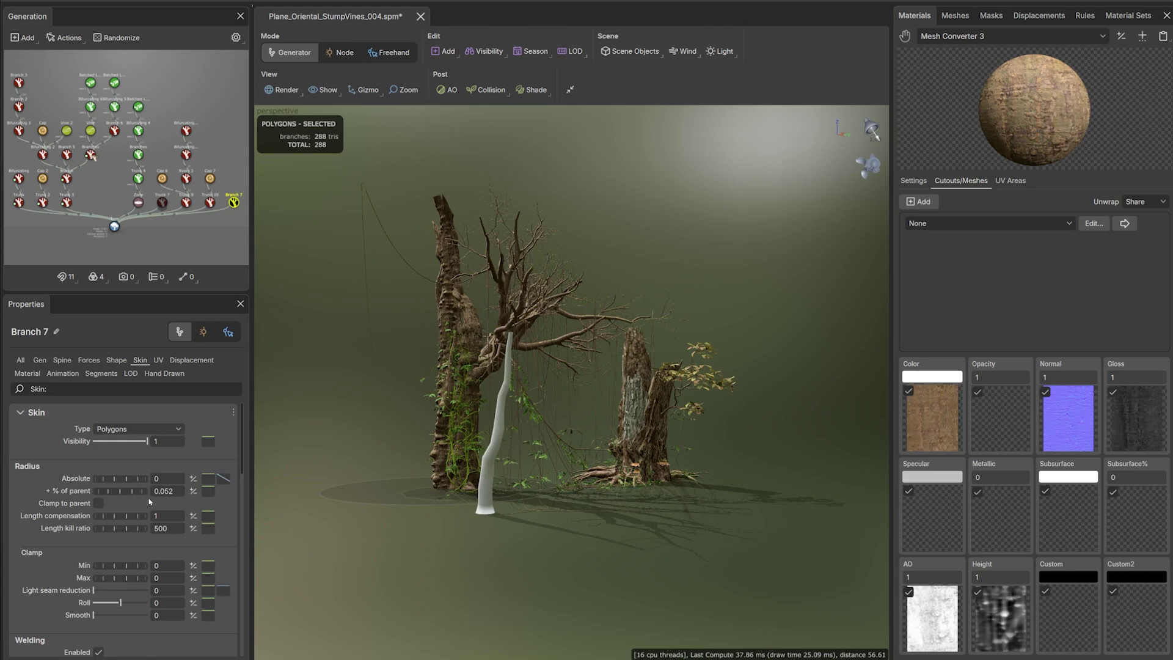
pyautogui.moveTo(297, 522); pyautogui.dragTo(349, 538)
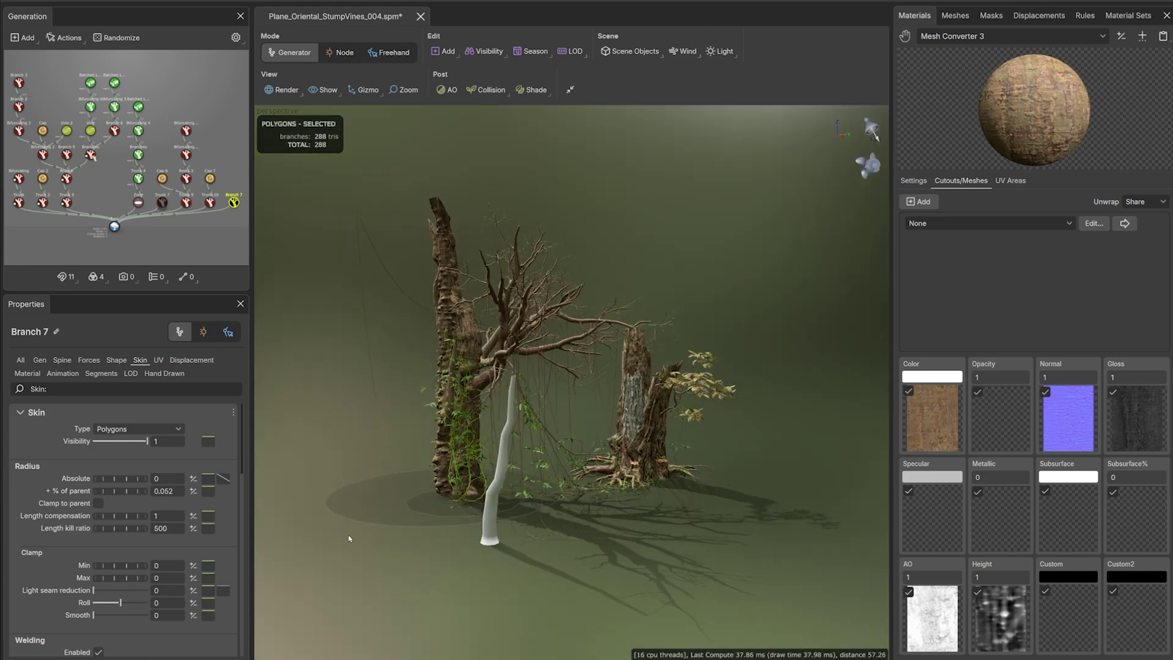
# Move the Branch 7 node back beside the vine-covered tree's base and adjust the generator's absolute spine length
pyautogui.doubleClick(486, 542)
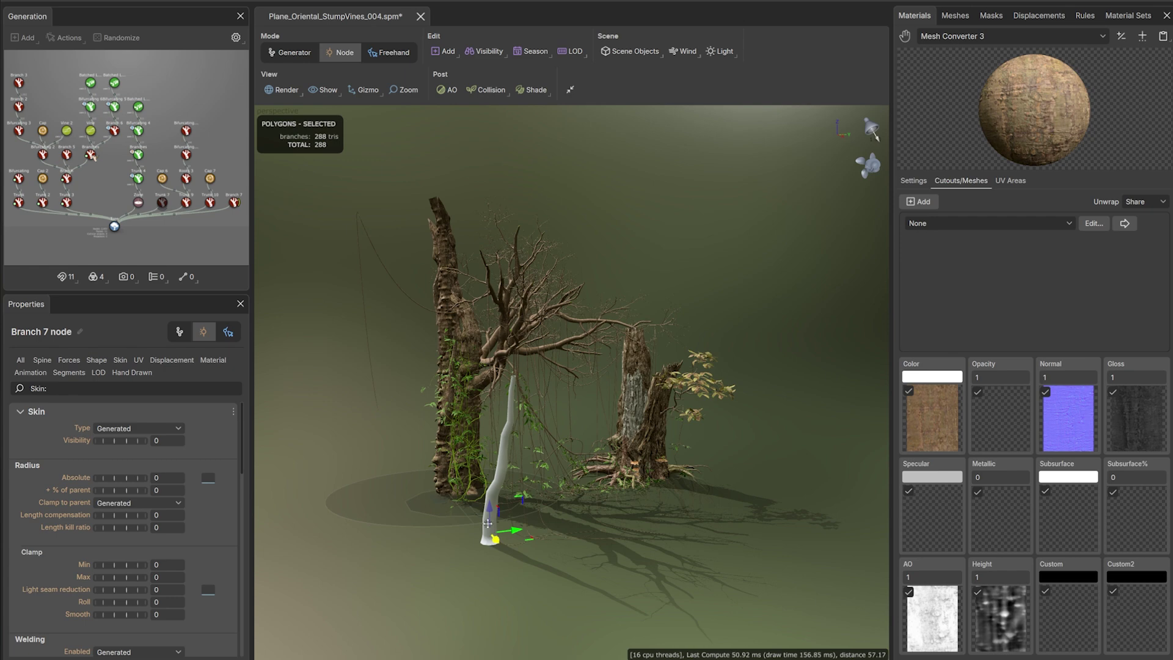
pyautogui.moveTo(487, 523); pyautogui.dragTo(501, 480)
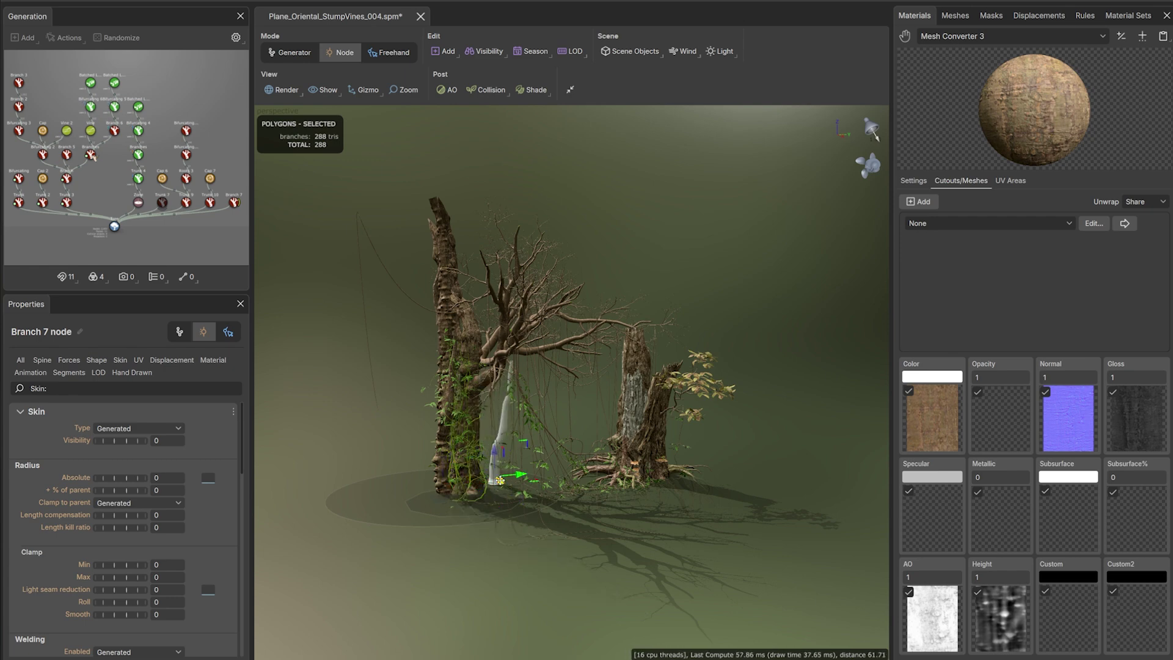
pyautogui.click(42, 360)
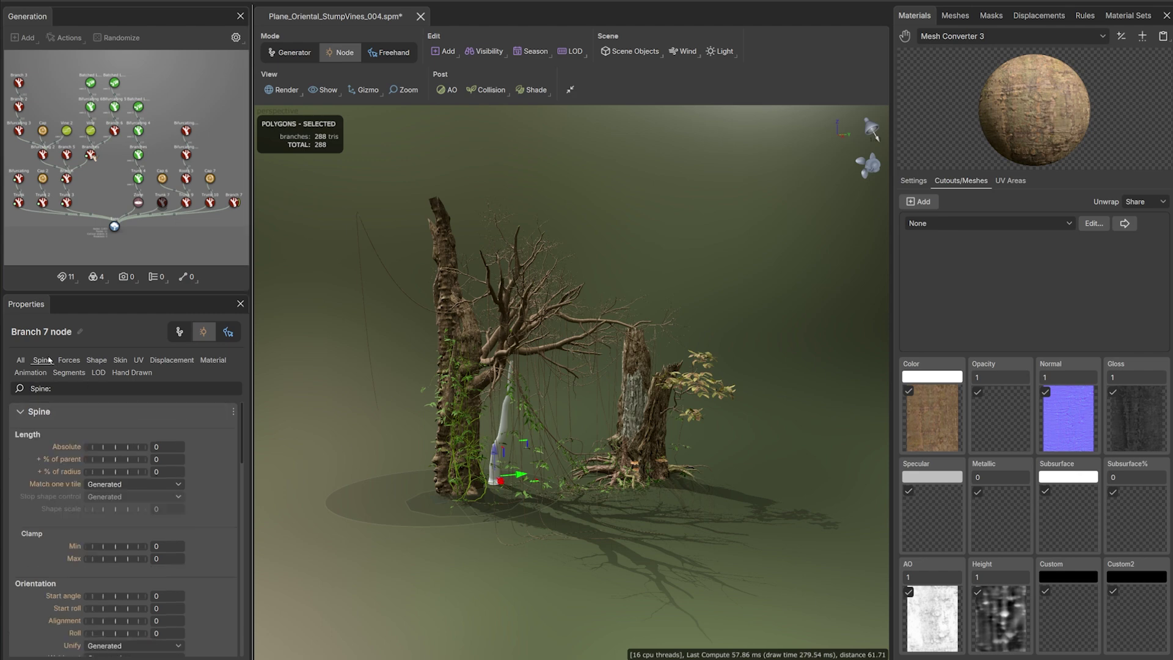
pyautogui.click(293, 55)
pyautogui.moveTo(98, 448); pyautogui.dragTo(151, 452)
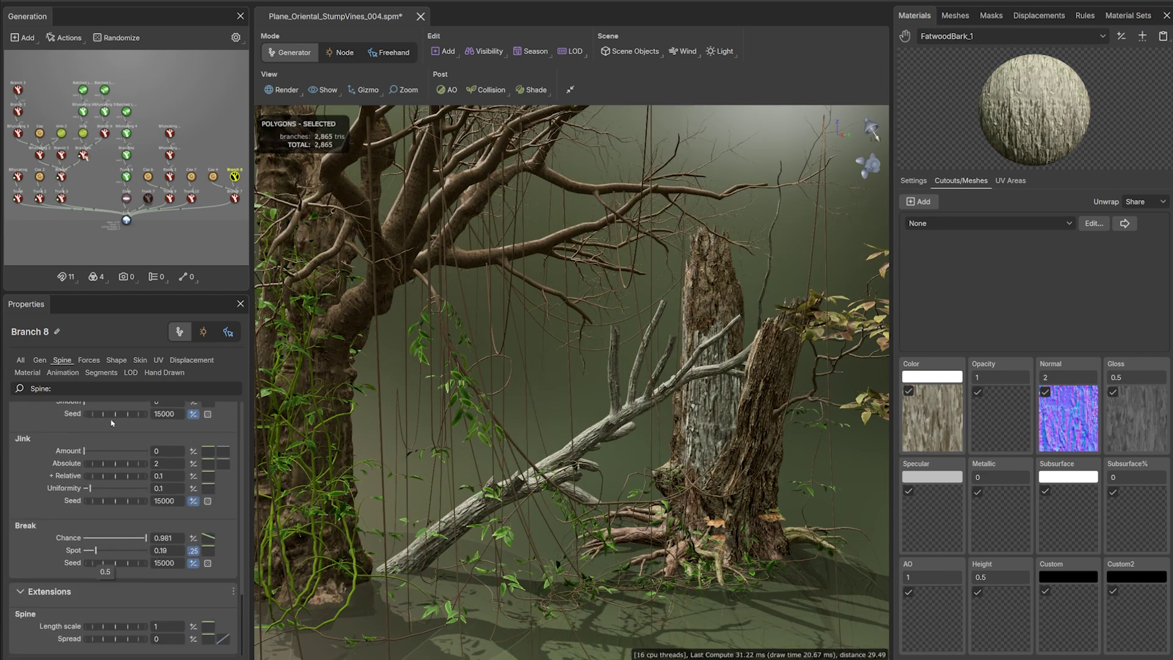
# Copy an existing Cap generator onto Branch 8
pyautogui.click(214, 177)
pyautogui.click(203, 178)
pyautogui.click(191, 177)
pyautogui.click(149, 176)
pyautogui.click(201, 183)
pyautogui.scroll(-3, 208, 173)
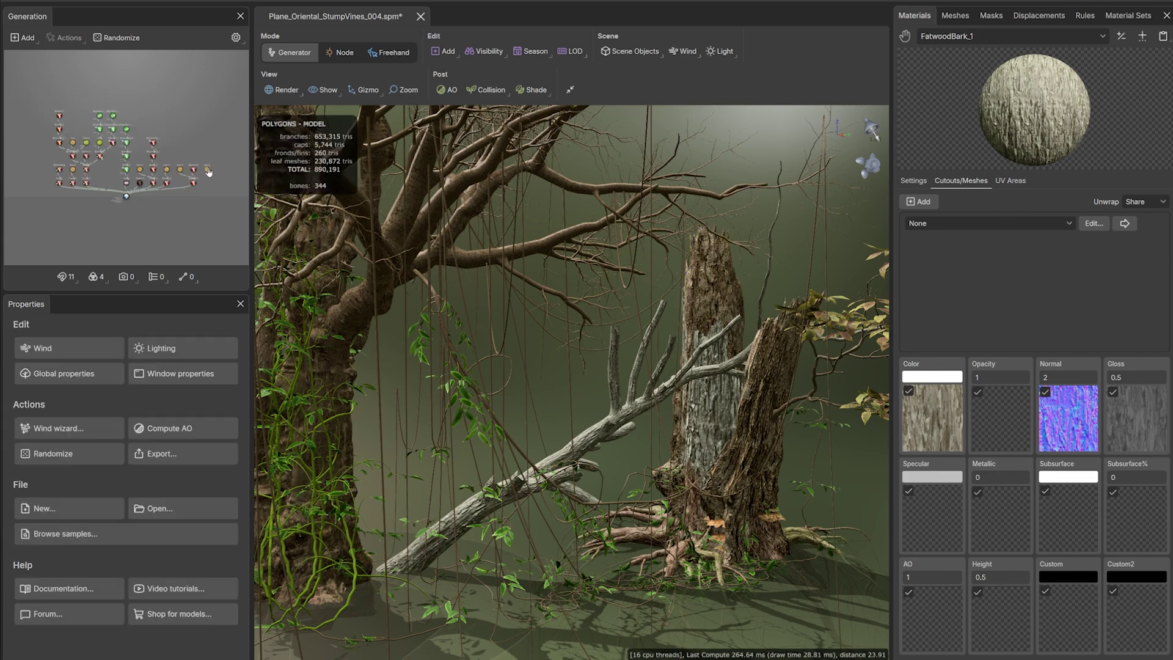
pyautogui.scroll(5, 209, 173)
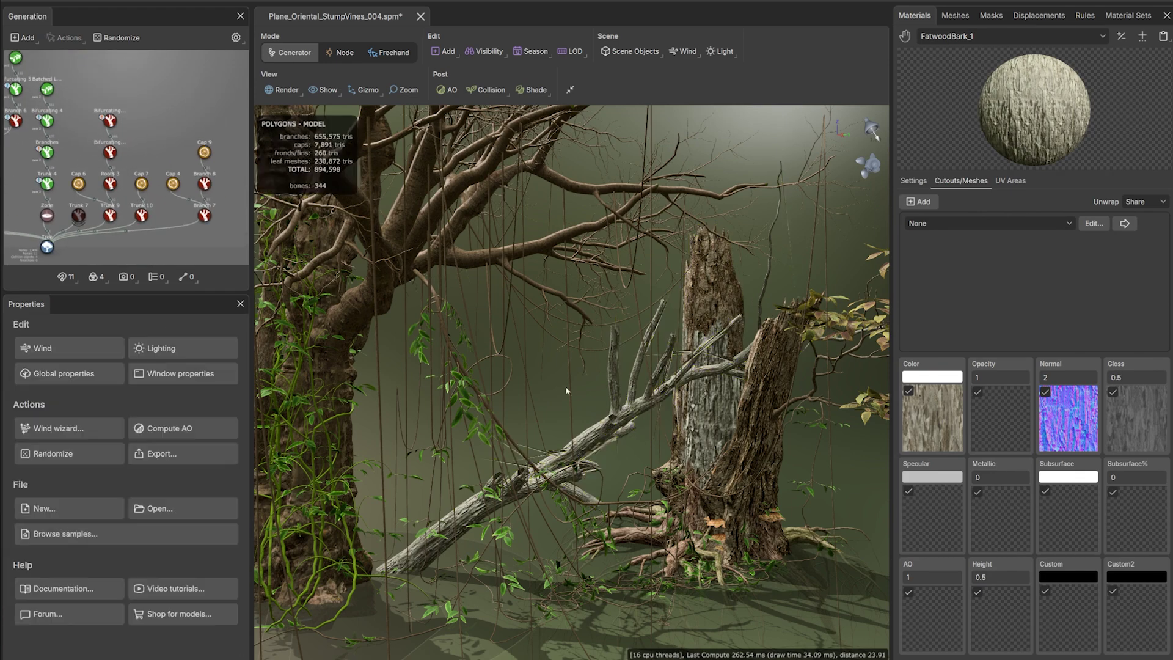
# Adjust the noise displacement amount of the Cap generator on Branch 8
pyautogui.click(205, 152)
pyautogui.click(114, 361)
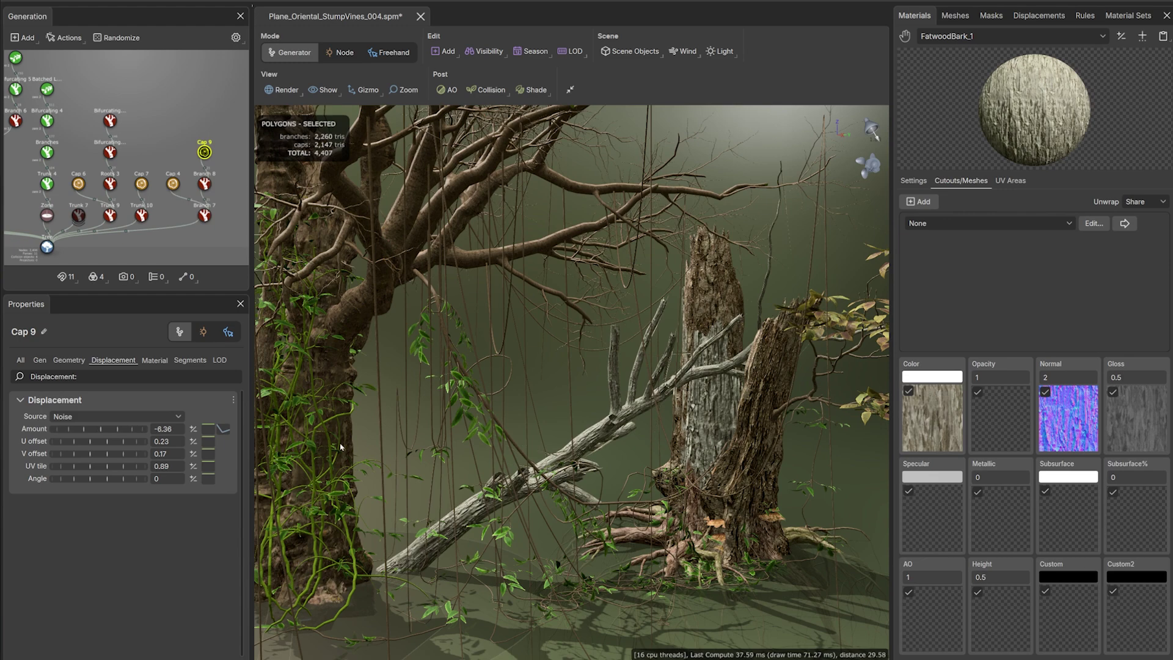
pyautogui.moveTo(131, 435); pyautogui.dragTo(135, 435)
# Set Branch 8's Right parent curl variance to 1.4 and its Up pruning to 0.152
pyautogui.click(204, 184)
pyautogui.click(40, 360)
pyautogui.scroll(-5, 97, 456)
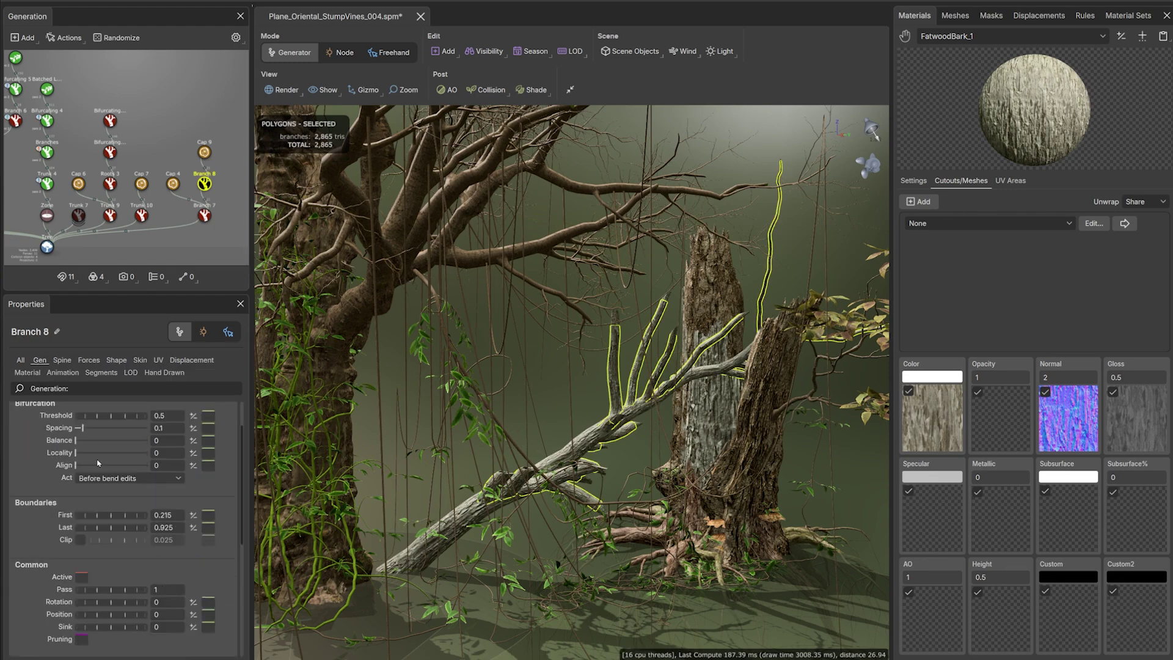
pyautogui.scroll(-10, 97, 453)
pyautogui.click(193, 459)
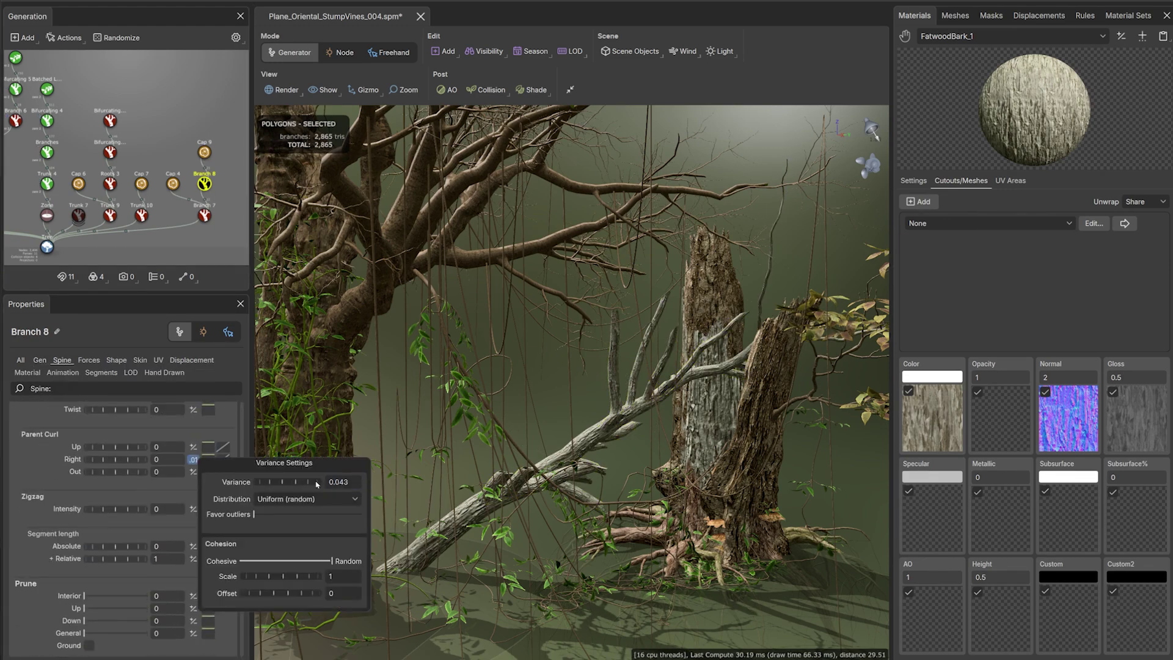
pyautogui.scroll(-1, 116, 550)
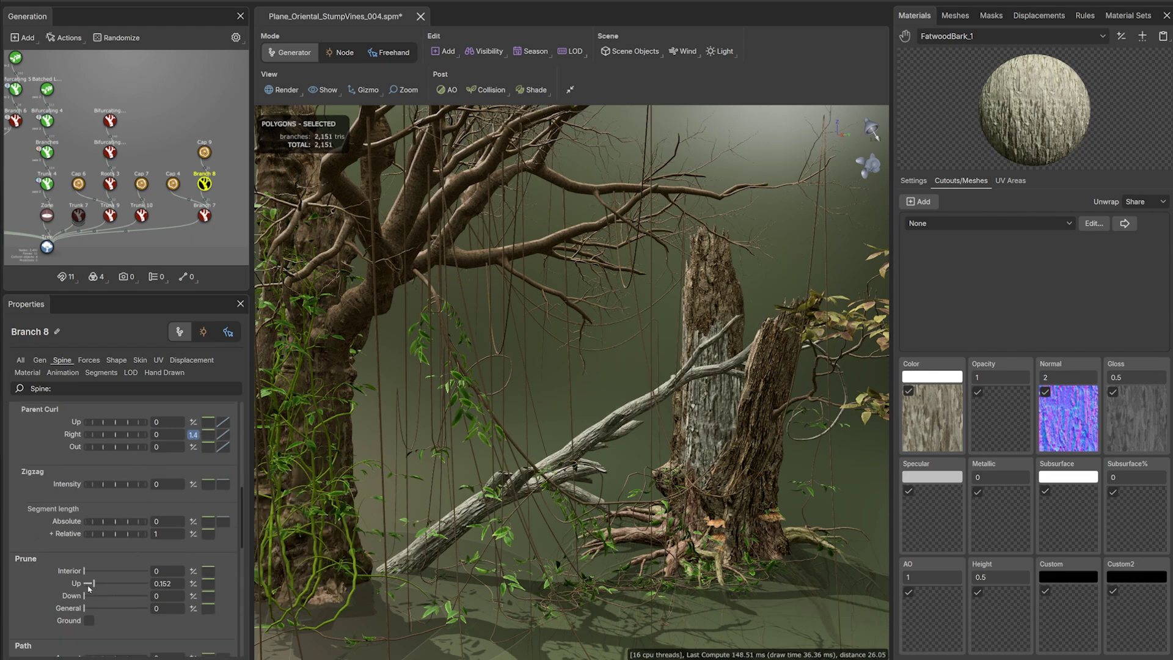
# Copy the Zone generator with its crawling vine hierarchy and paste it as a second set in the generation graph
pyautogui.click(616, 391)
pyautogui.scroll(-3, 616, 391)
pyautogui.scroll(1, 624, 392)
pyautogui.moveTo(616, 391); pyautogui.dragTo(325, 444)
pyautogui.click(50, 191)
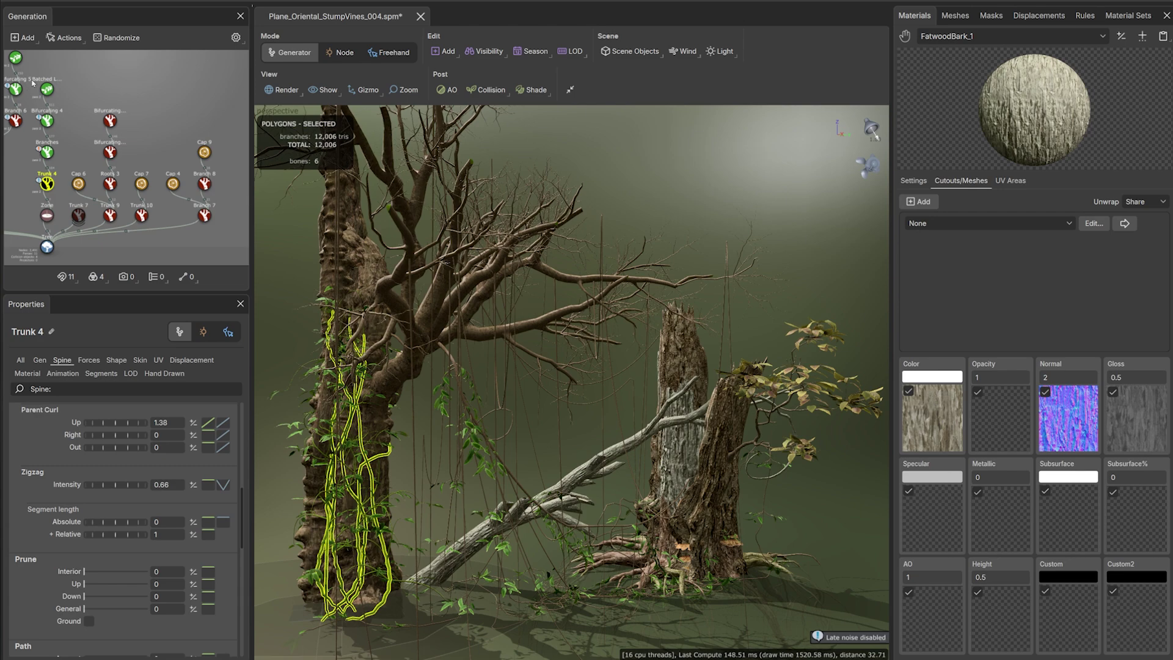
pyautogui.doubleClick(49, 218)
pyautogui.hotkey('ctrl', 'c')
pyautogui.click(150, 134)
pyautogui.hotkey('ctrl', 'v')
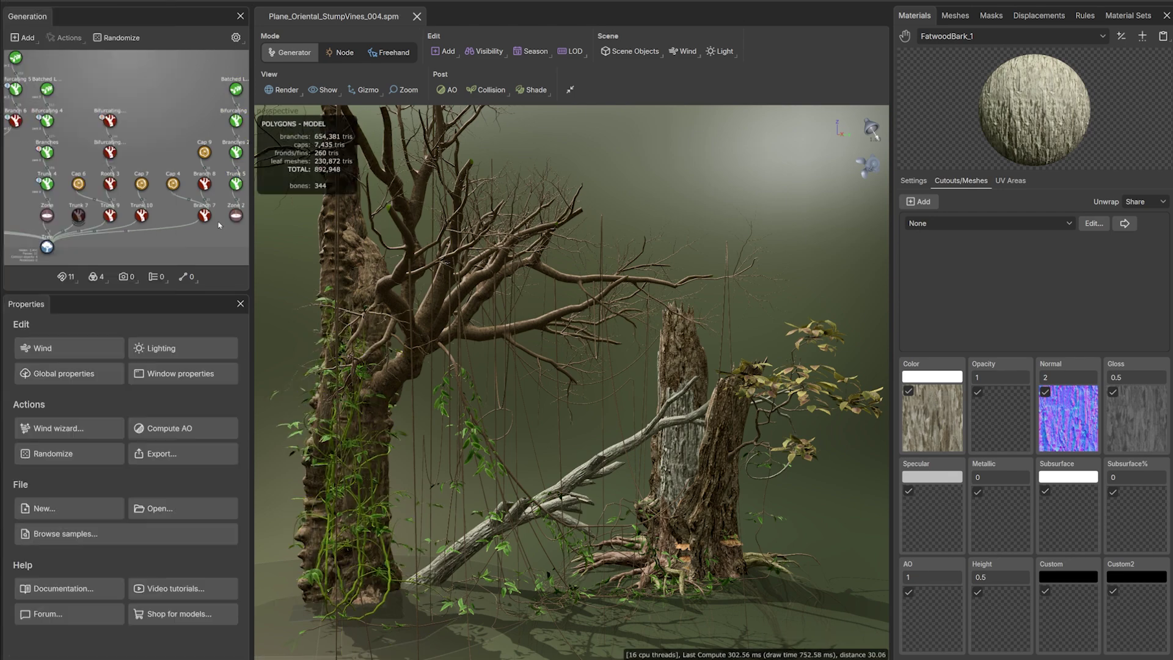
# Place the copied zone at the foot of the fallen log and adjust the follow angle variance of Trunk 5's crawling
pyautogui.click(236, 184)
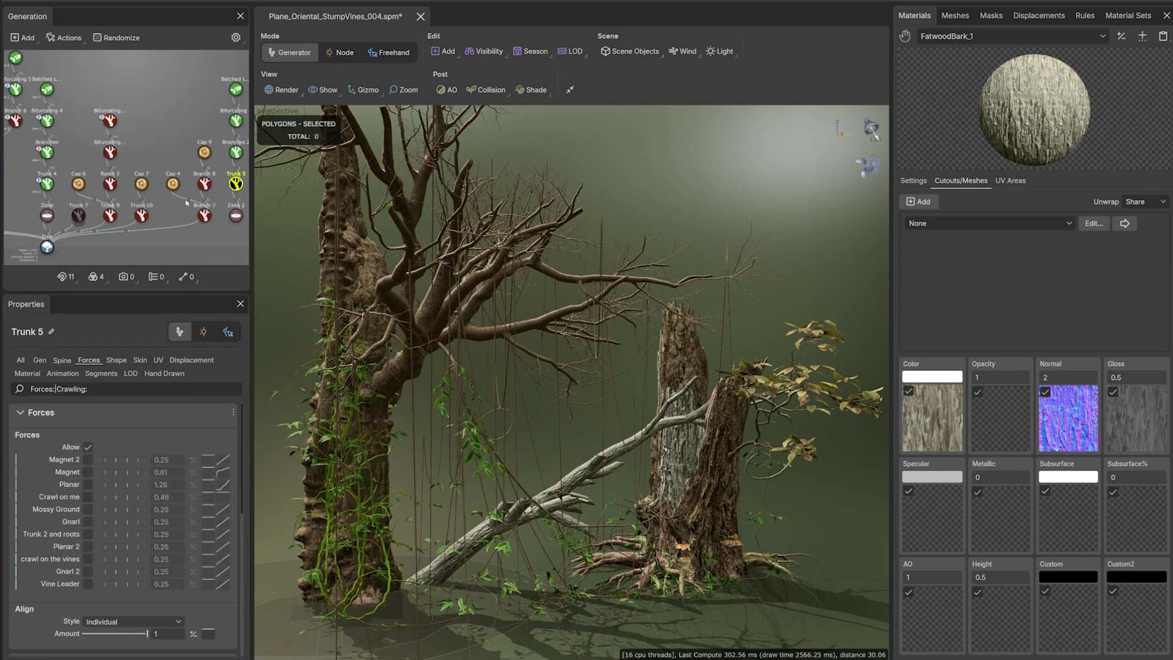
pyautogui.click(236, 215)
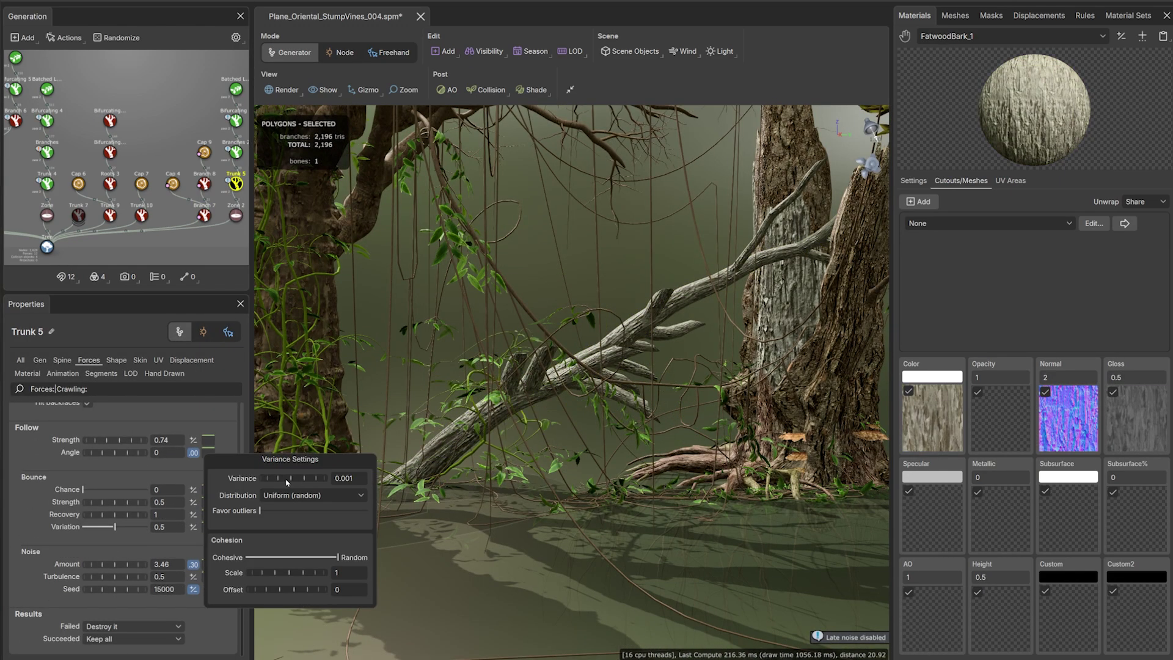
pyautogui.moveTo(286, 480); pyautogui.dragTo(295, 479)
# Adjust the spine length and generation settings of the Branches 2 generator growing from the log vines
pyautogui.click(236, 153)
pyautogui.click(236, 120)
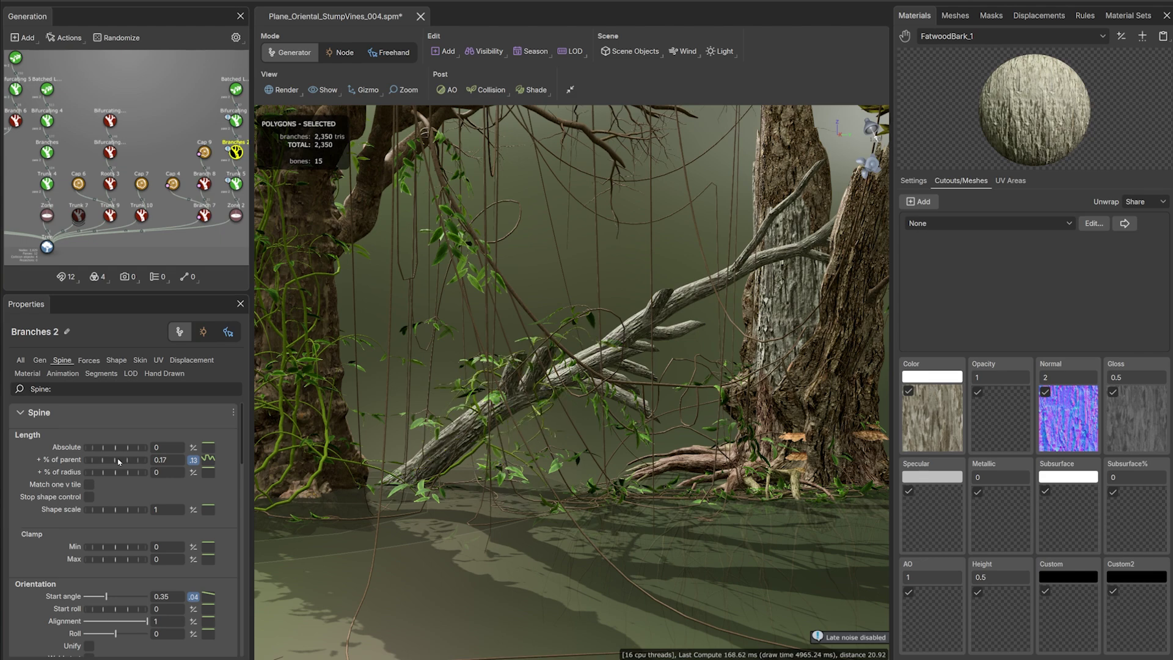
pyautogui.click(39, 360)
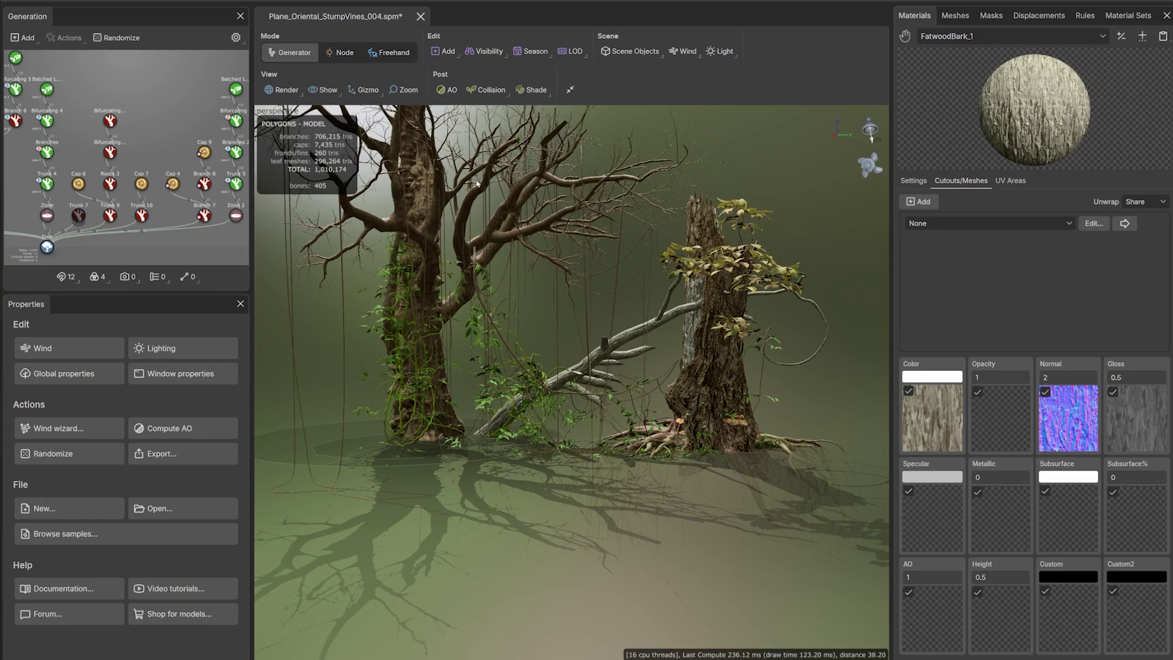
# Add a Direction force to the scene and enable it on Trunk 5 with a strength of 0.48
pyautogui.click(451, 51)
pyautogui.click(620, 51)
pyautogui.moveTo(650, 62)
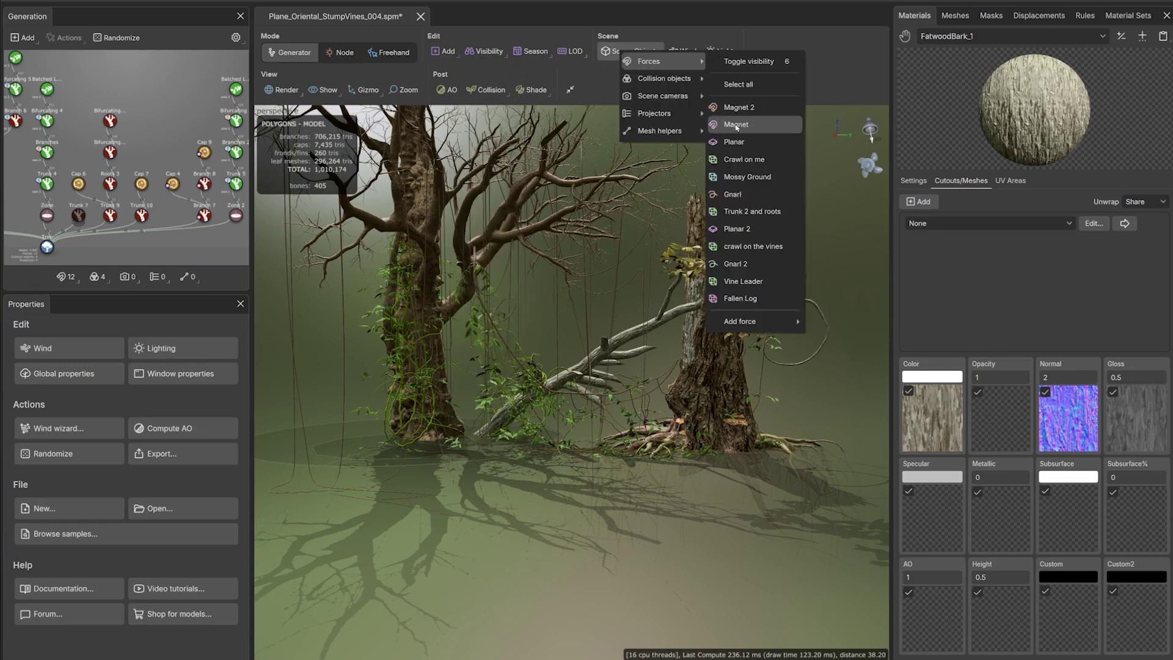
pyautogui.click(740, 321)
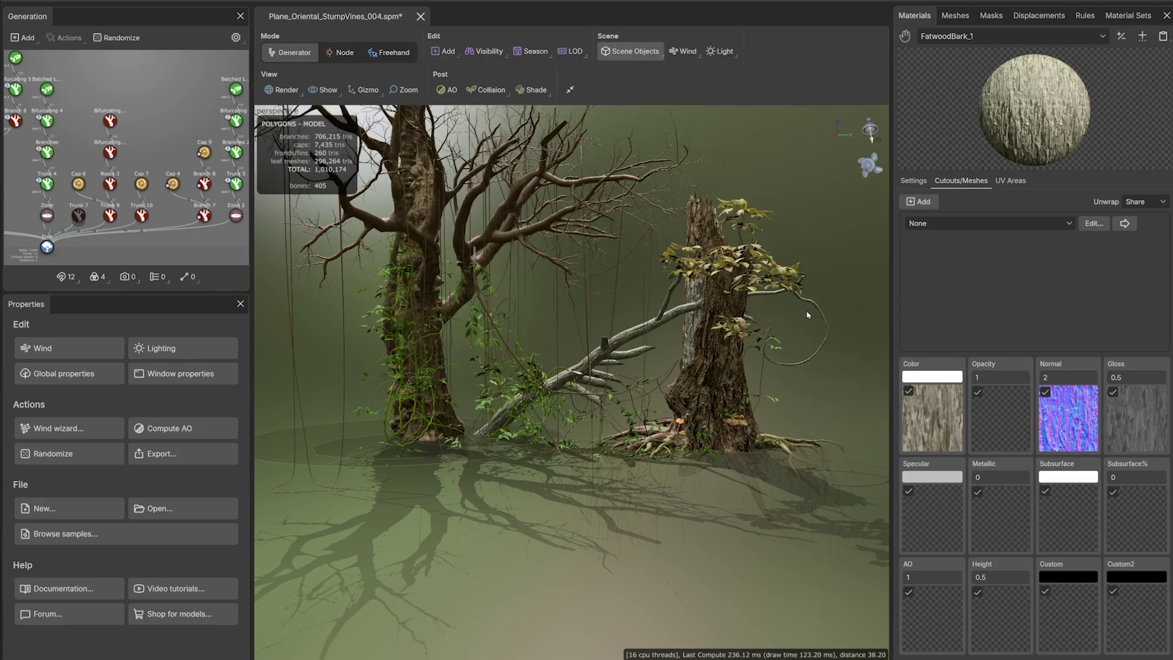
pyautogui.click(236, 152)
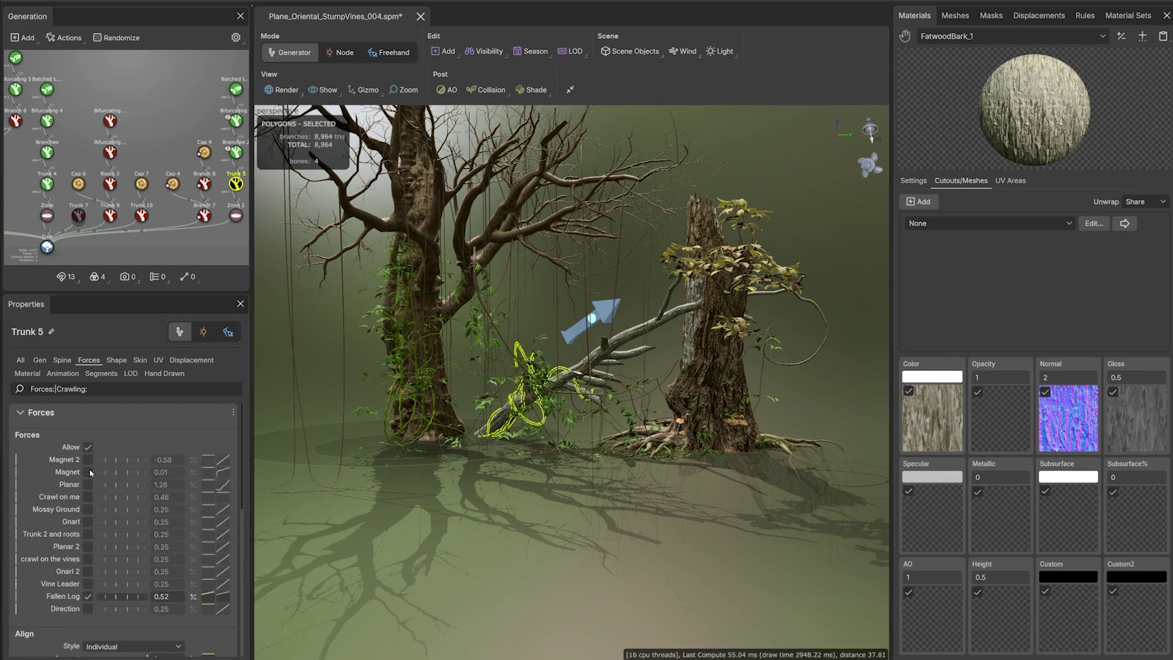
pyautogui.click(88, 608)
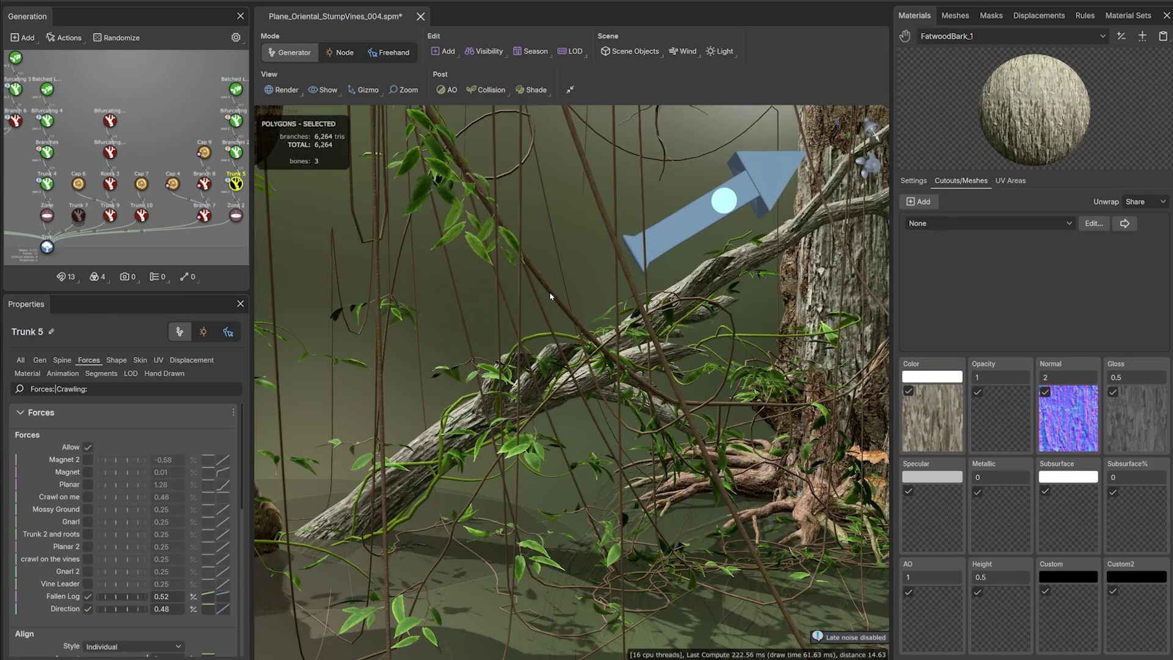
# Add a Vine generator to Branch 7, the fallen log
pyautogui.moveTo(523, 293)
pyautogui.mouseDown()
pyautogui.moveTo(534, 340)
pyautogui.moveTo(526, 306)
pyautogui.mouseUp()
pyautogui.scroll(-5, 526, 306)
pyautogui.click(204, 216)
pyautogui.click(445, 52)
pyautogui.click(467, 172)
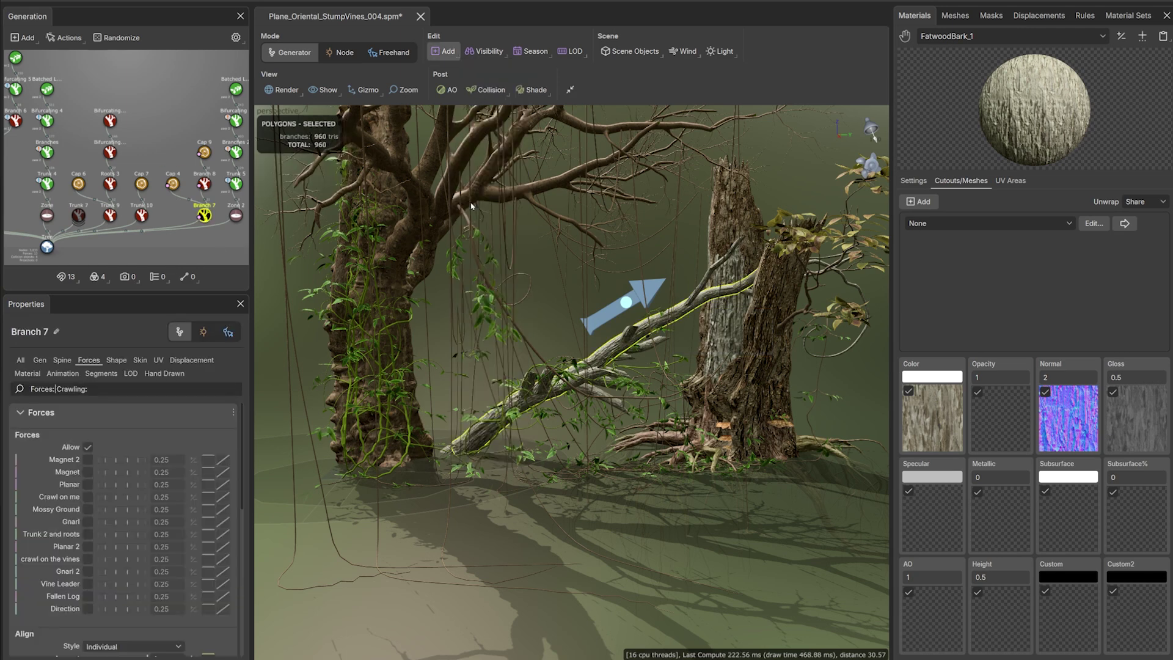
# Assign the Stem_3 material to the Vine 3 generator's branch
pyautogui.click(140, 360)
pyautogui.click(28, 373)
pyautogui.click(105, 471)
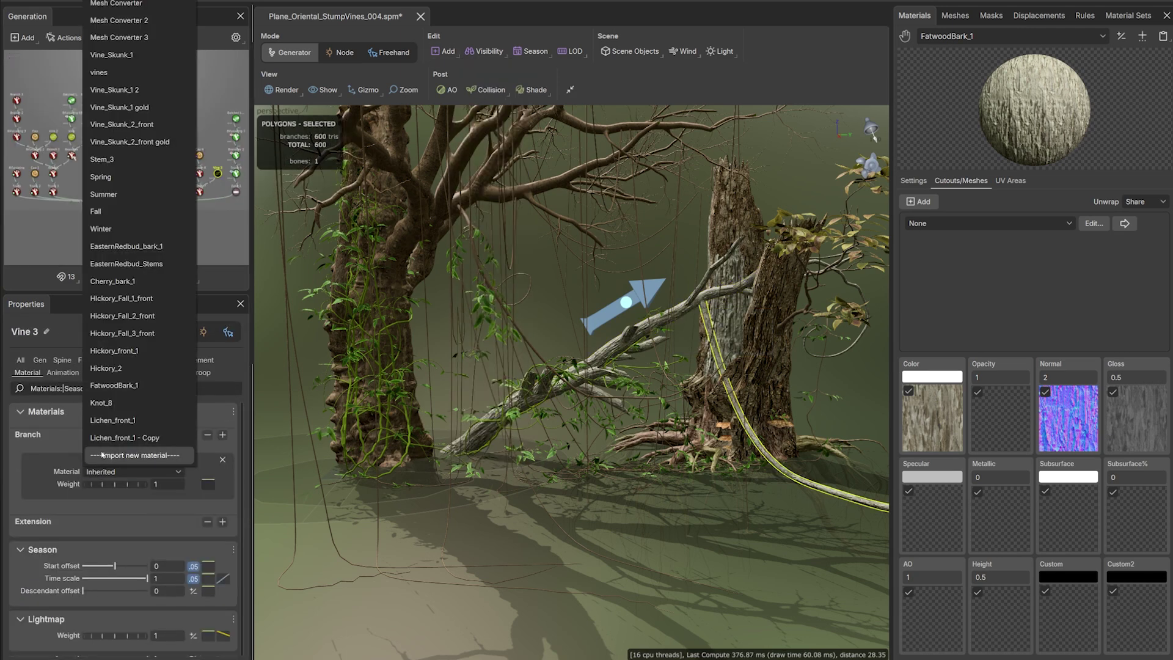
pyautogui.click(140, 90)
# Set Vine 3's absolute skin radius to 0.06 and adjust its droop settings
pyautogui.click(62, 360)
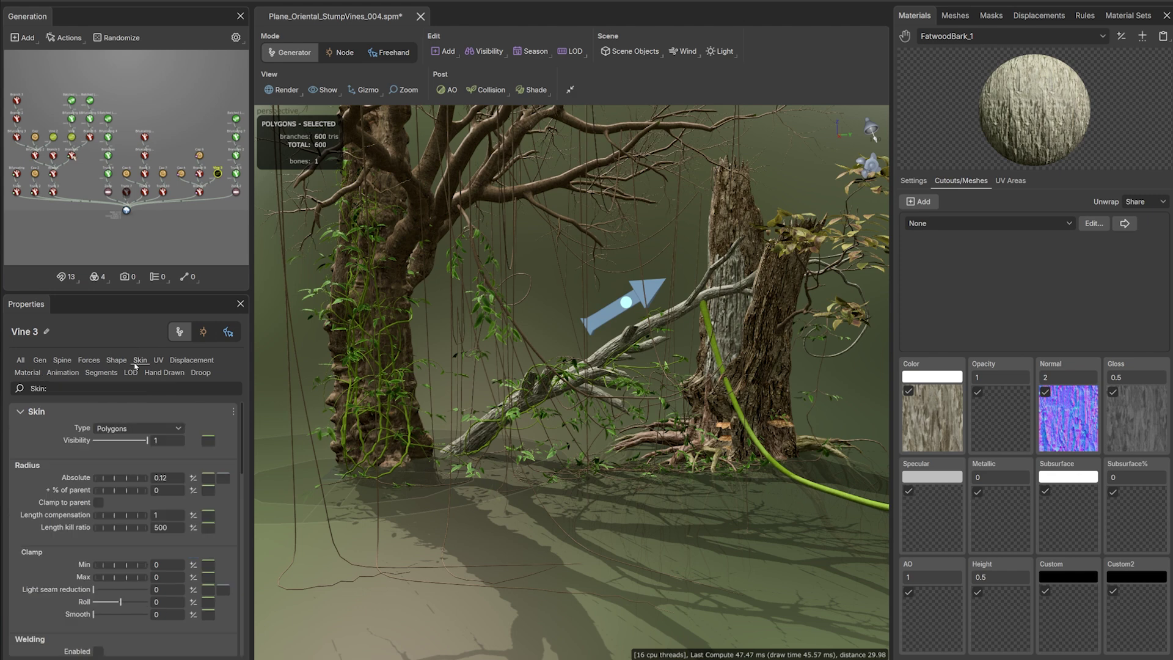
pyautogui.click(200, 373)
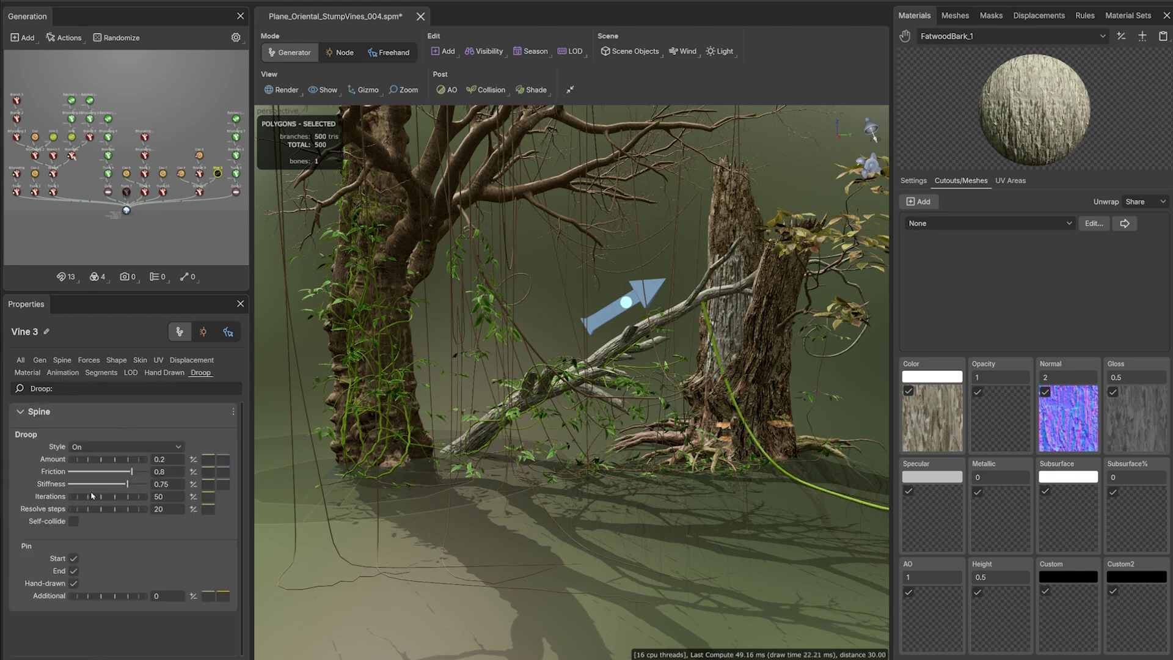
# Increase the number of vines in Vine 3 and set their spine start angle to 0.404 with a variance of 0.378
pyautogui.click(62, 360)
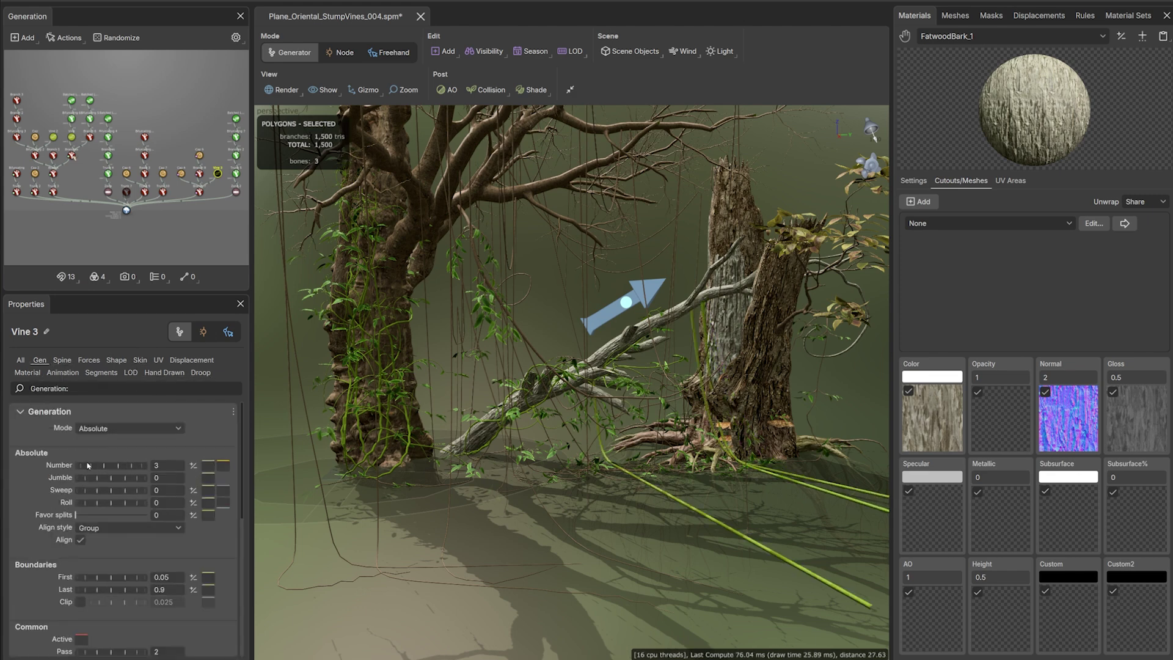
pyautogui.click(193, 614)
pyautogui.scroll(-10, 74, 464)
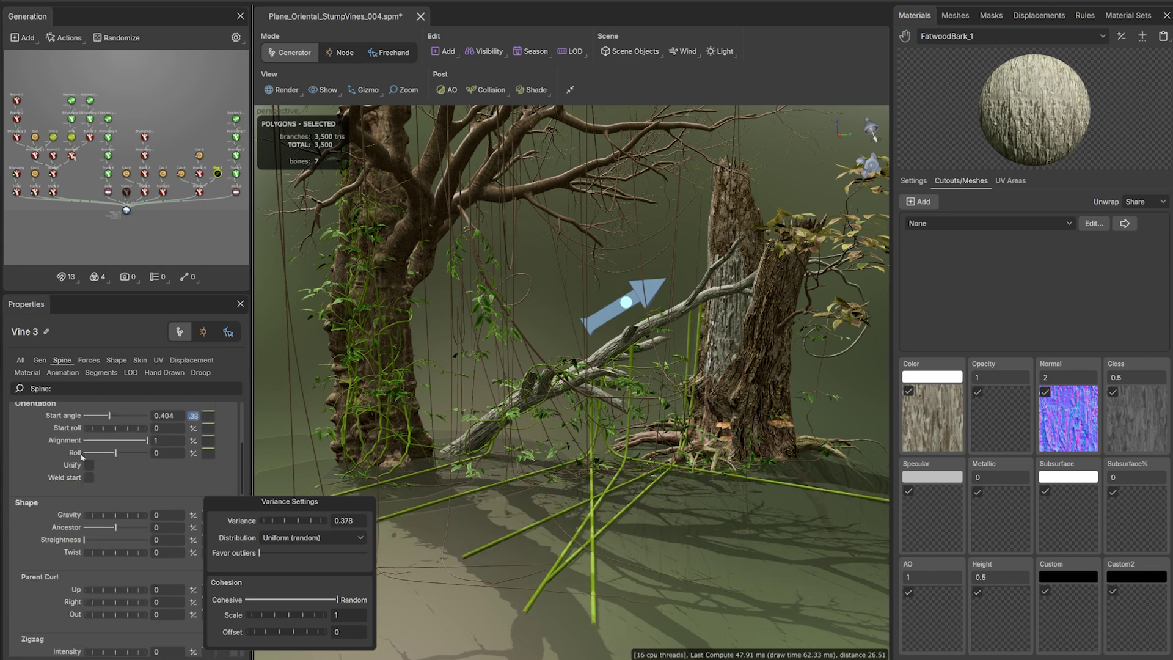
pyautogui.moveTo(119, 490); pyautogui.dragTo(188, 501)
pyautogui.click(180, 502)
# Edit Vine 3's absolute radius profile curve so the vines taper to zero at the tip
pyautogui.click(140, 360)
pyautogui.click(223, 477)
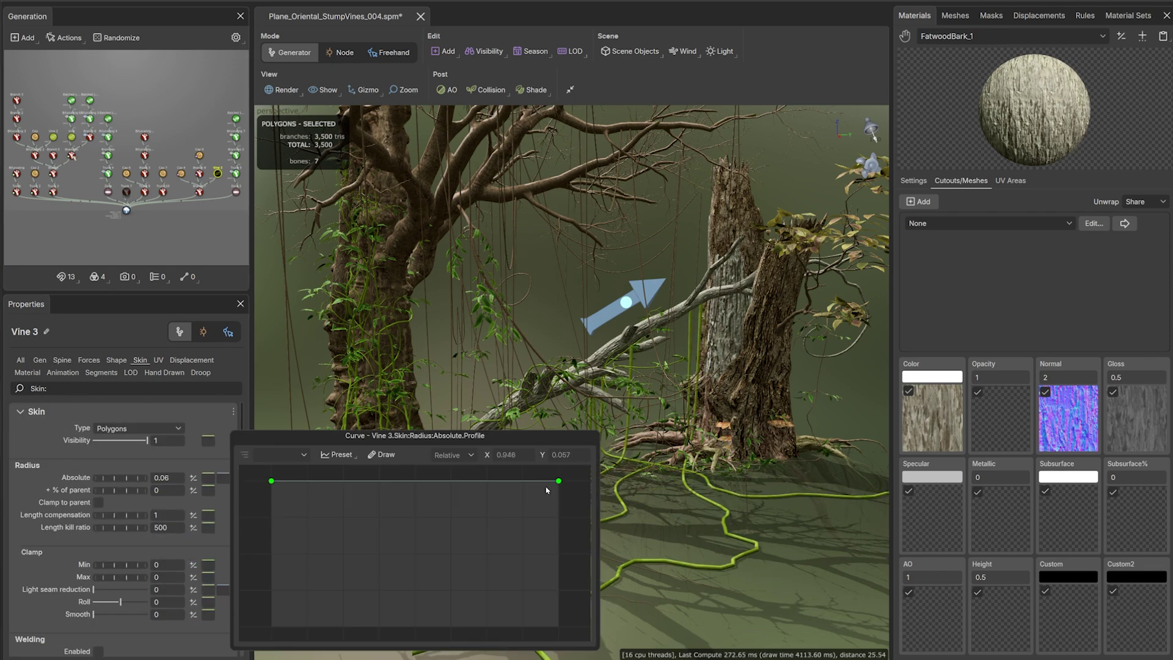
pyautogui.moveTo(557, 482); pyautogui.dragTo(558, 625)
pyautogui.click(626, 303)
pyautogui.click(564, 326)
# Select one of the log's hanging vines and display the settings of its Stem_3 material
pyautogui.click(689, 358)
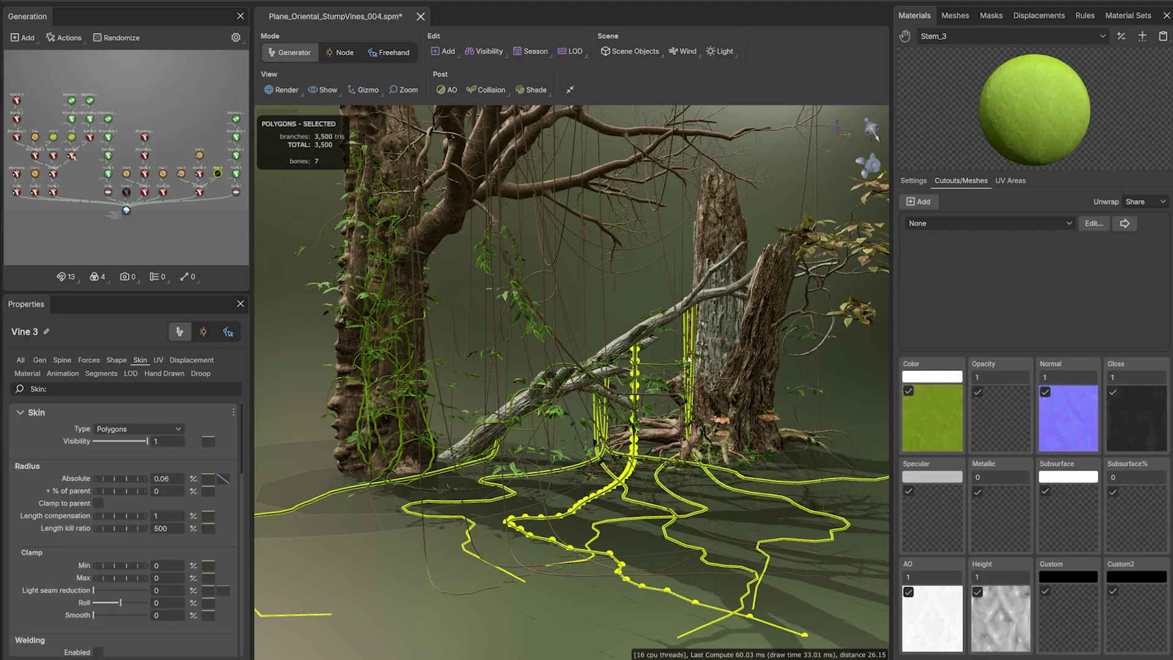
pyautogui.click(914, 181)
pyautogui.click(658, 295)
pyautogui.moveTo(658, 294); pyautogui.dragTo(611, 336, button='middle')
pyautogui.click(648, 374)
# Lower the start point of Vine 3's absolute radius profile curve to 0.036
pyautogui.click(223, 478)
pyautogui.moveTo(271, 482); pyautogui.dragTo(268, 542)
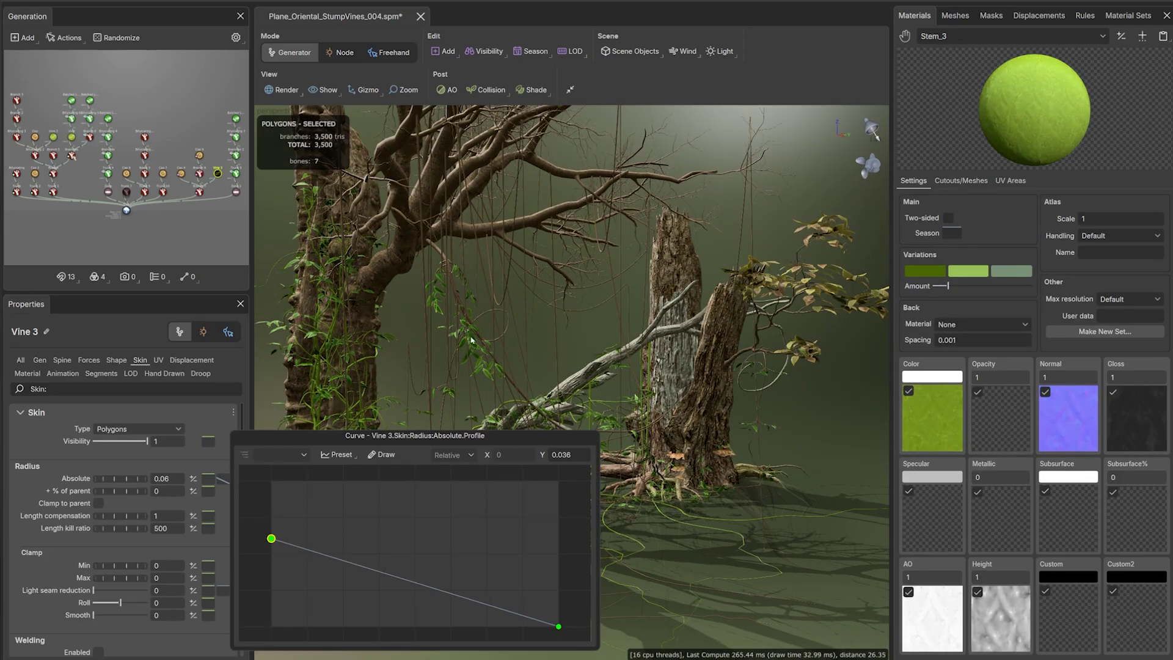
pyautogui.click(553, 300)
pyautogui.moveTo(553, 300); pyautogui.dragTo(549, 378, button='middle')
pyautogui.moveTo(549, 378); pyautogui.dragTo(560, 386)
pyautogui.click(529, 461)
# Adjust the displacement settings of the Branch 7 generator
pyautogui.click(199, 192)
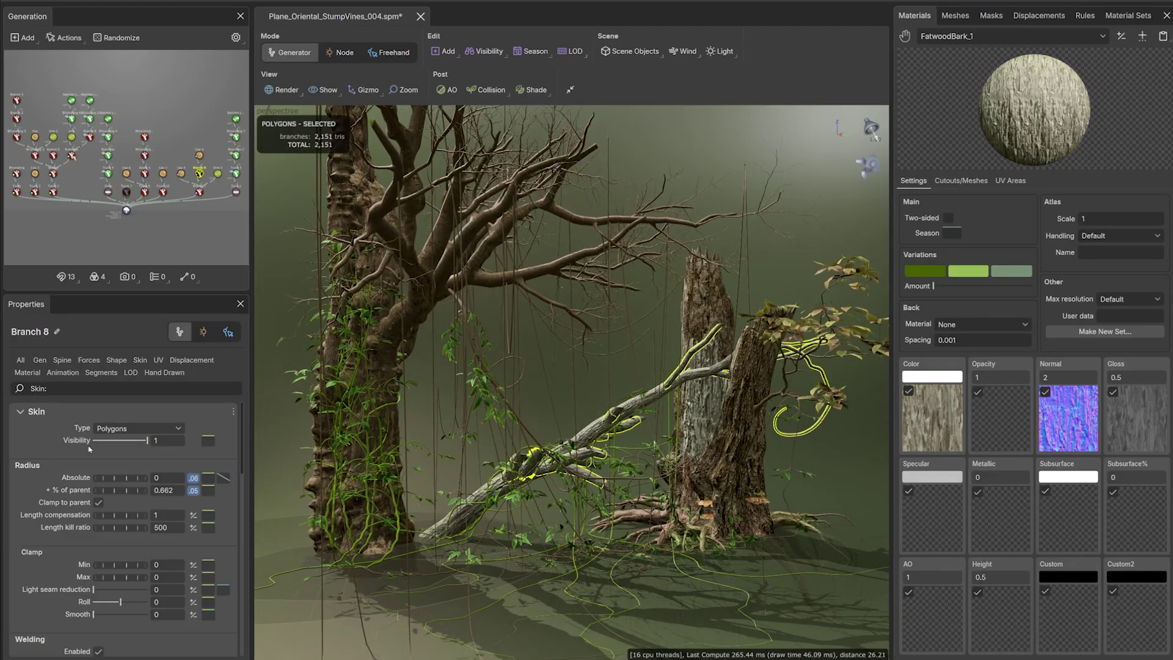
pyautogui.click(192, 359)
pyautogui.moveTo(118, 491); pyautogui.dragTo(125, 492)
pyautogui.scroll(-1, 116, 519)
pyautogui.click(472, 497)
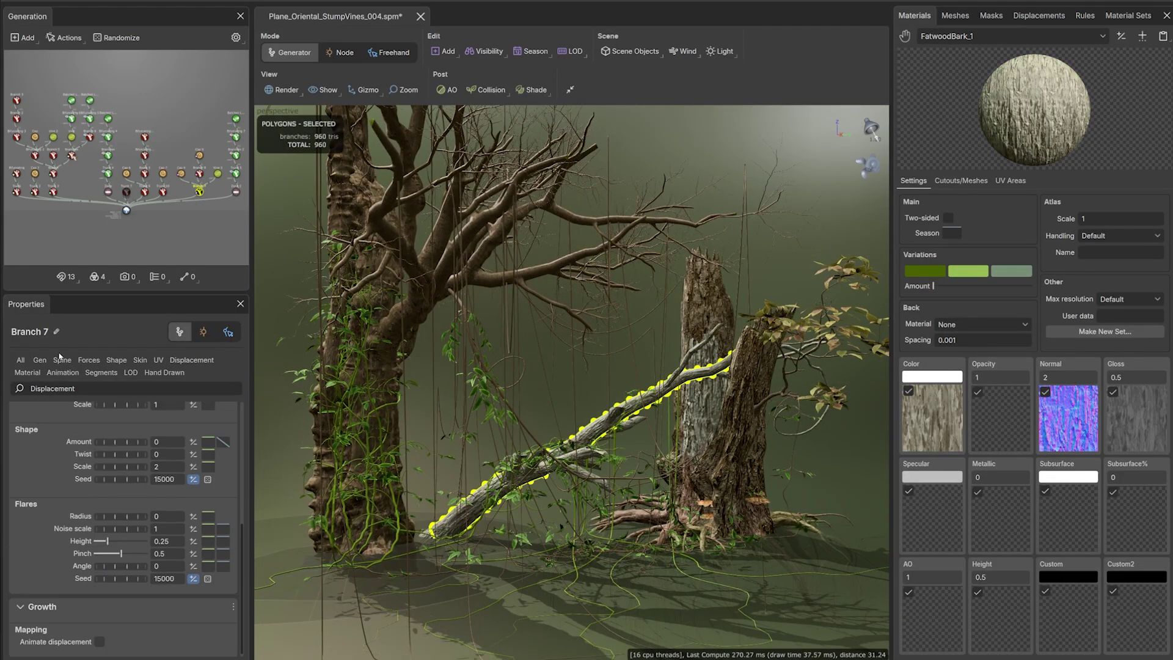
# Reshape a spine profile curve of the Branch 7 generator and adjust its spine settings
pyautogui.click(62, 360)
pyautogui.scroll(-8, 98, 468)
pyautogui.click(222, 535)
pyautogui.moveTo(322, 519); pyautogui.dragTo(306, 490)
pyautogui.moveTo(333, 444); pyautogui.dragTo(173, 366)
pyautogui.scroll(-3, 146, 413)
pyautogui.moveTo(177, 429); pyautogui.dragTo(148, 334)
# Select the curling Branch 8 node at the stump and reshape it with the freehand Bend tool
pyautogui.click(519, 366)
pyautogui.moveTo(519, 366)
pyautogui.mouseDown()
pyautogui.moveTo(453, 424)
pyautogui.moveTo(463, 435)
pyautogui.mouseUp()
pyautogui.click(603, 477)
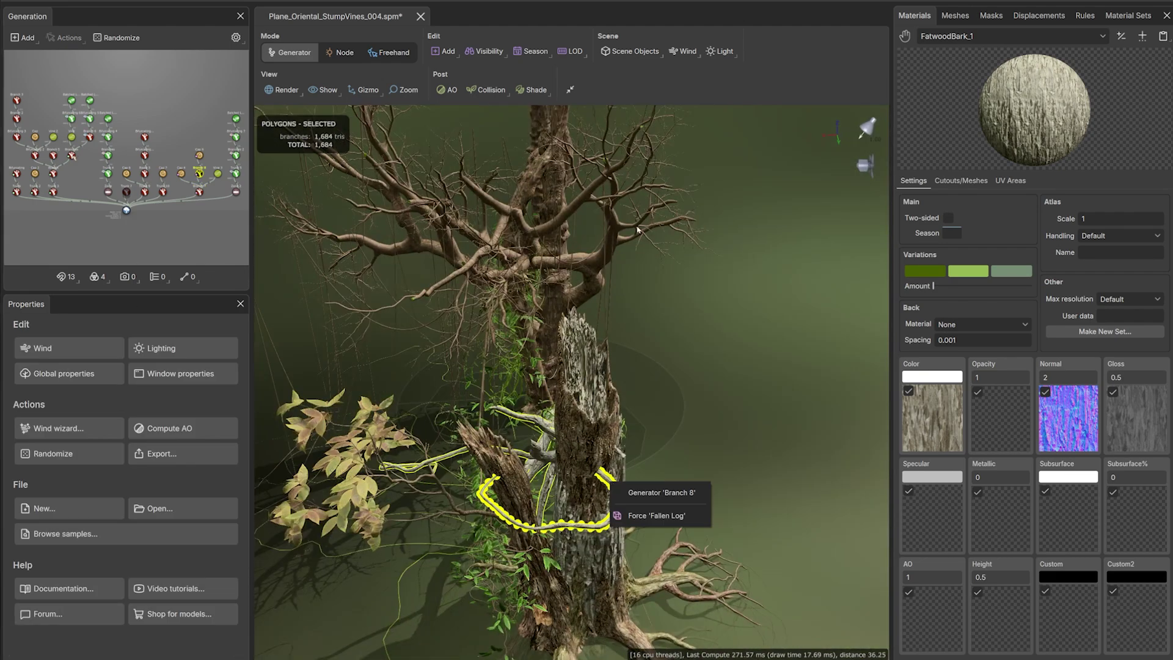
pyautogui.press('space')
pyautogui.moveTo(550, 428); pyautogui.dragTo(635, 483)
pyautogui.click(591, 422)
pyautogui.moveTo(591, 422); pyautogui.dragTo(642, 500)
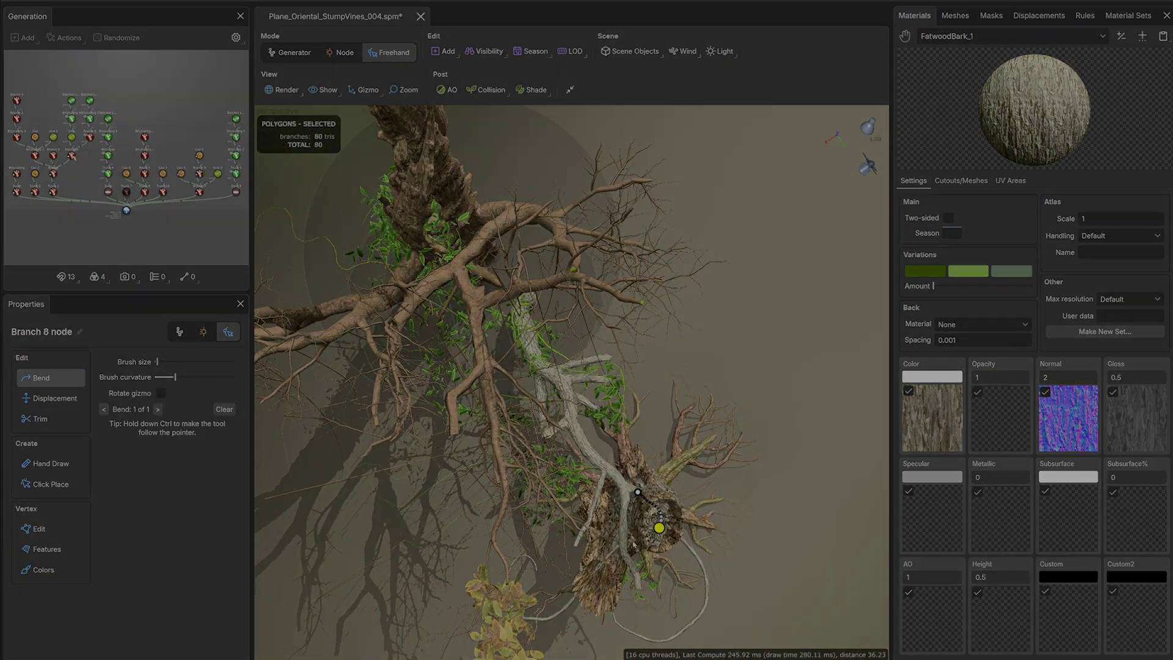